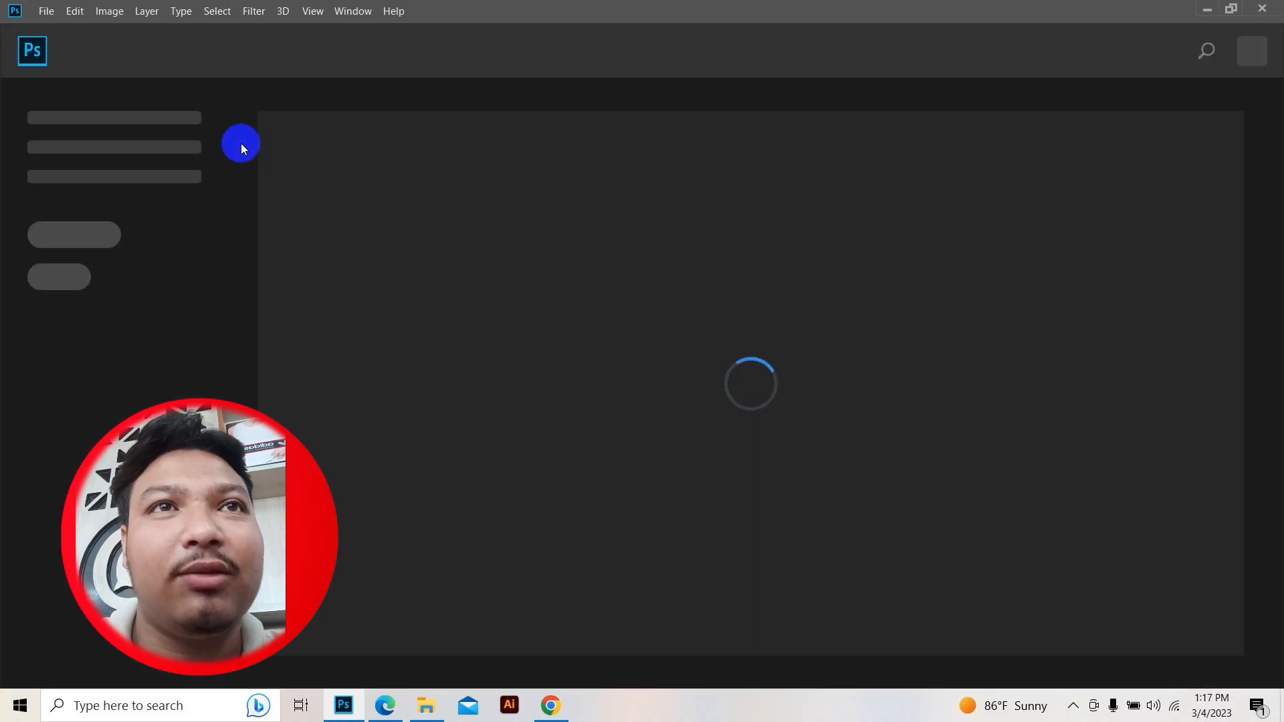
Start a new document and review its 1280 × 720 pixel size, measurement unit and 300 pixels/inch resolution
left_click(36, 13)
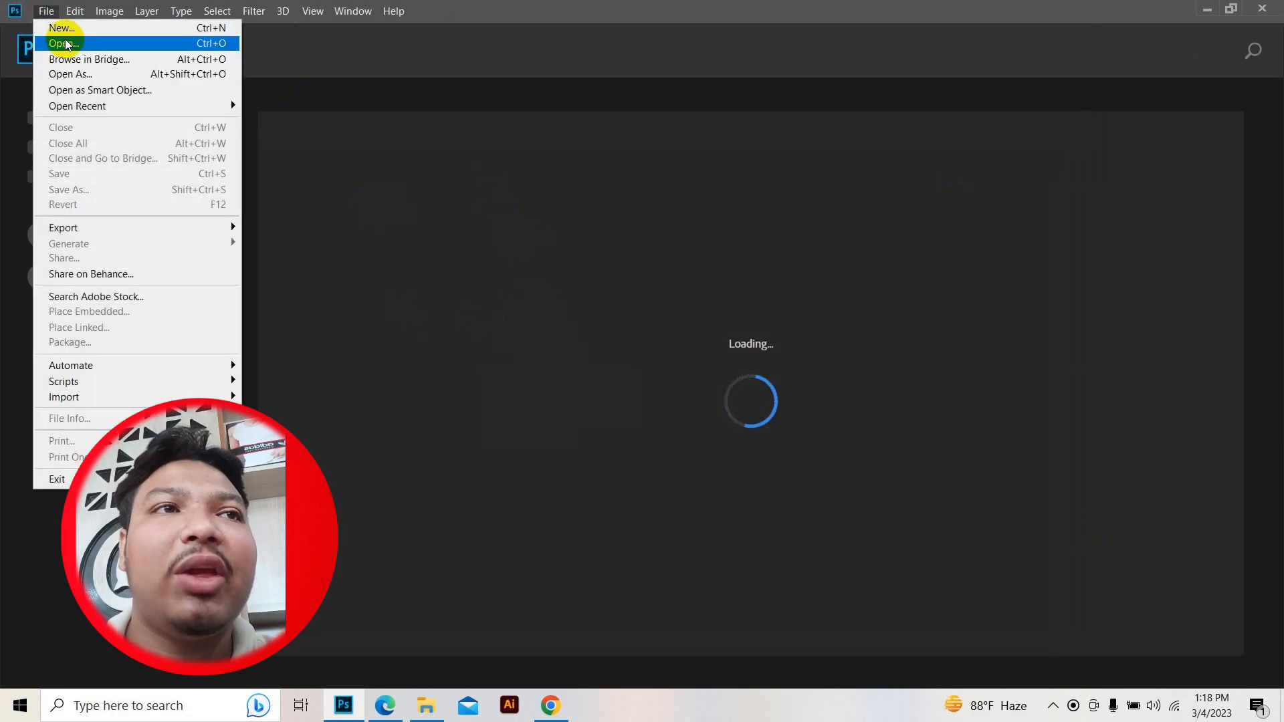
left_click(66, 28)
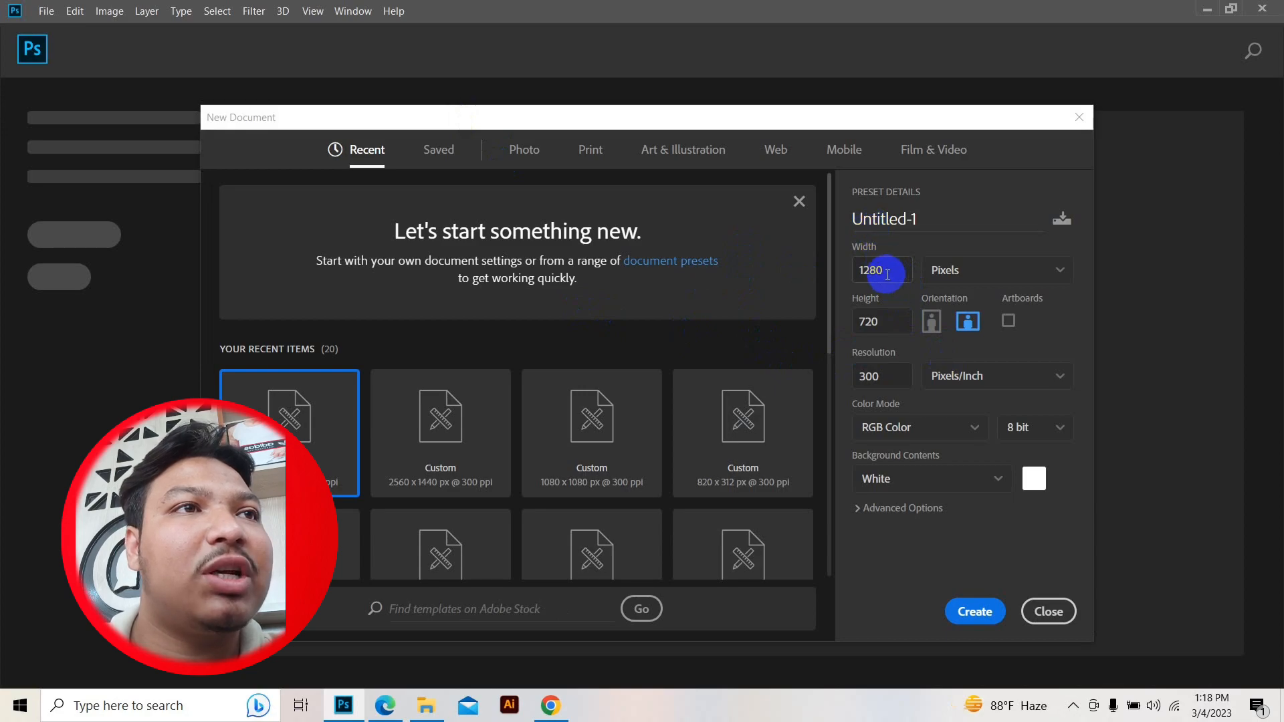
double_click(889, 322)
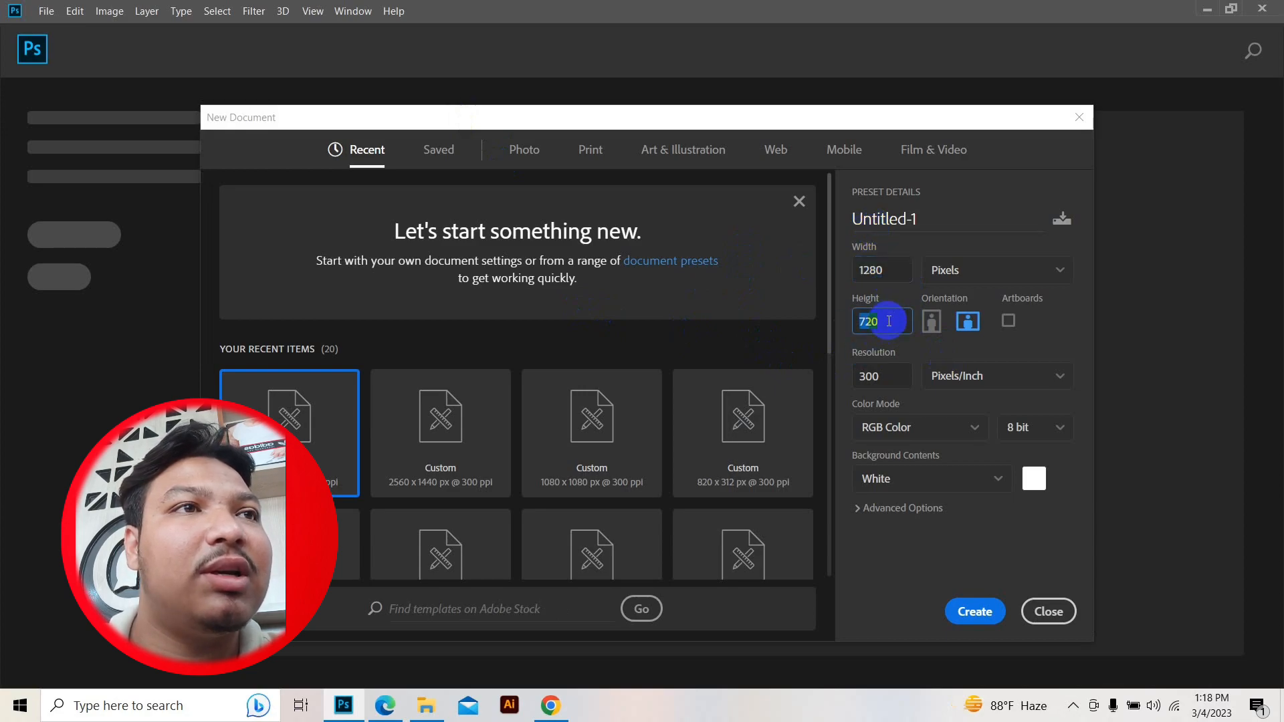
double_click(880, 270)
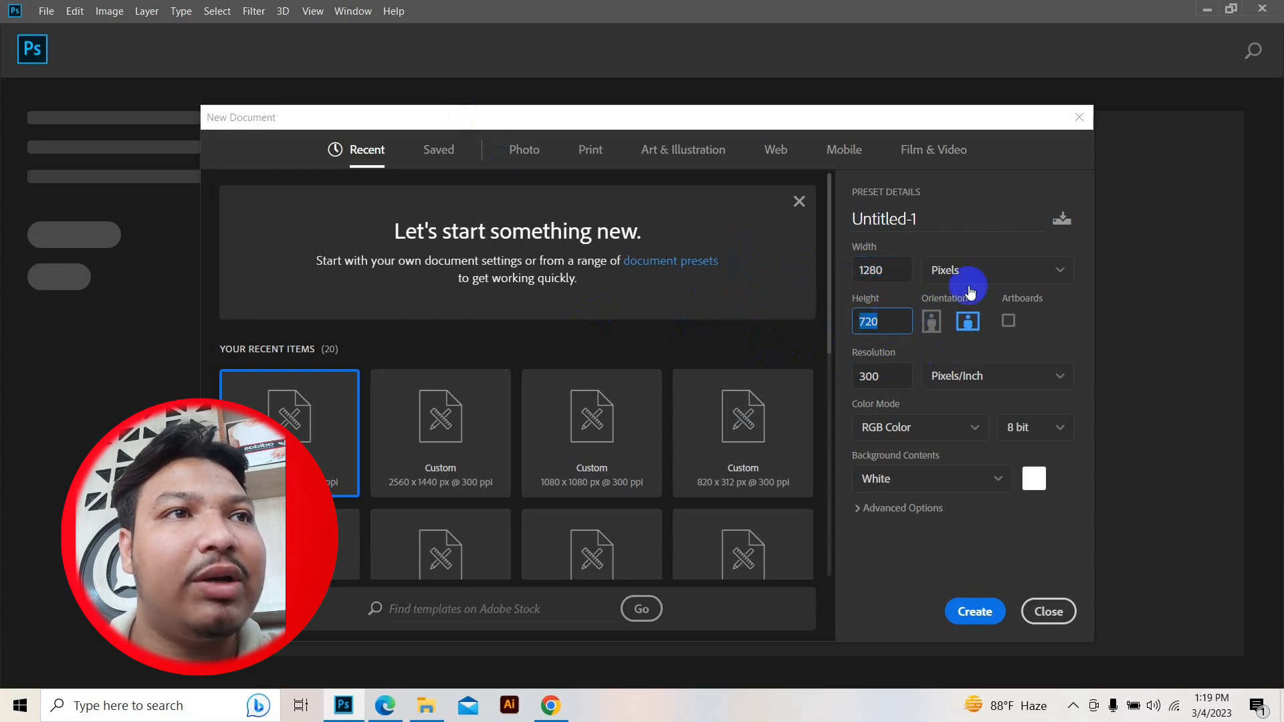
left_click(1013, 272)
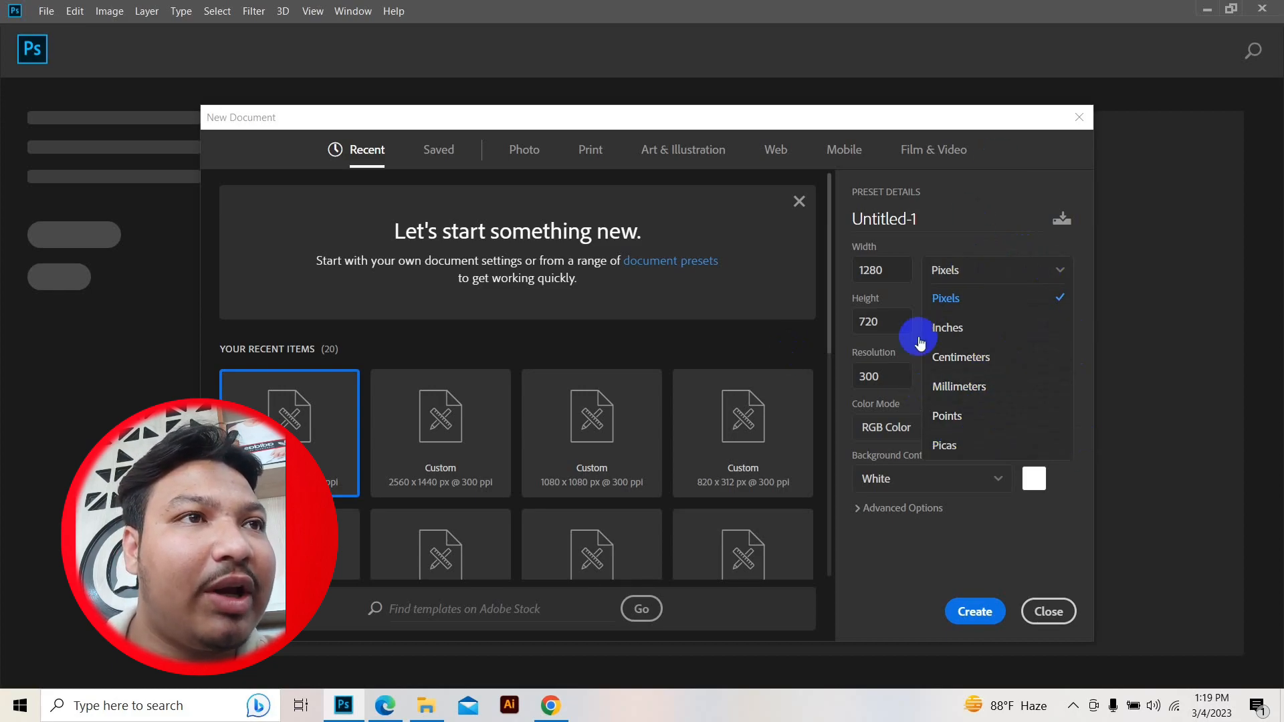
left_click(983, 270)
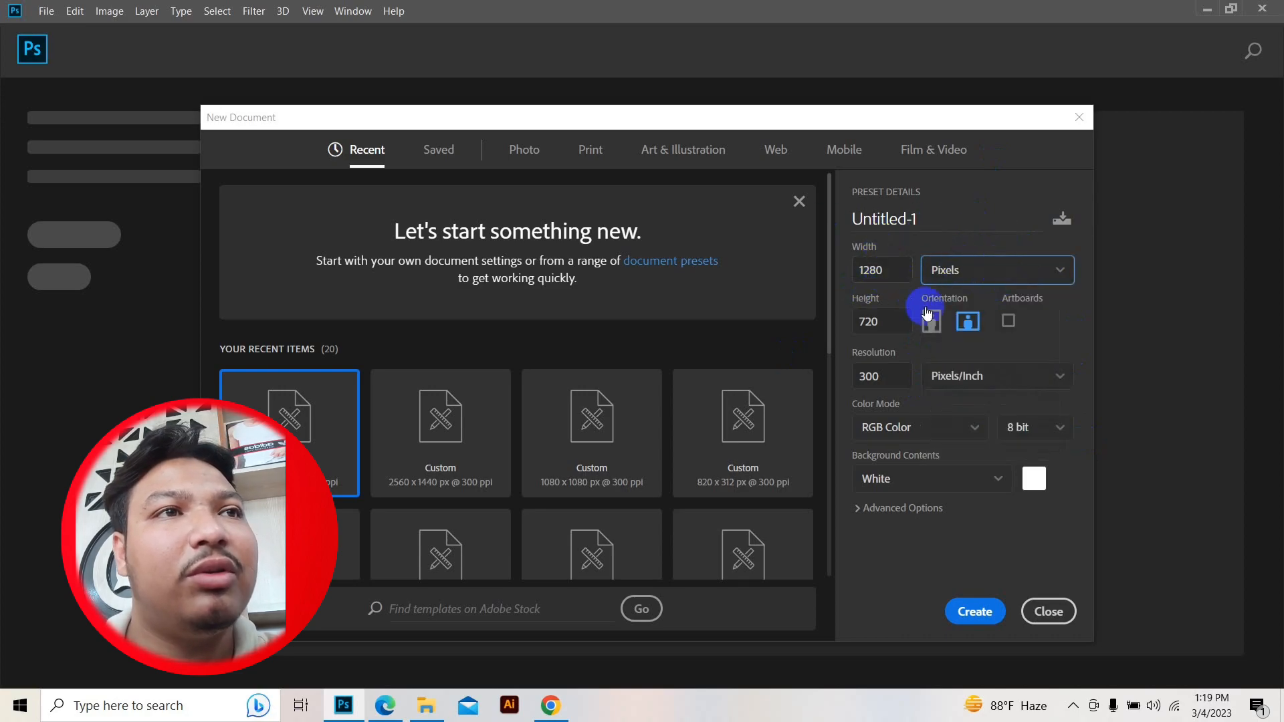
double_click(891, 372)
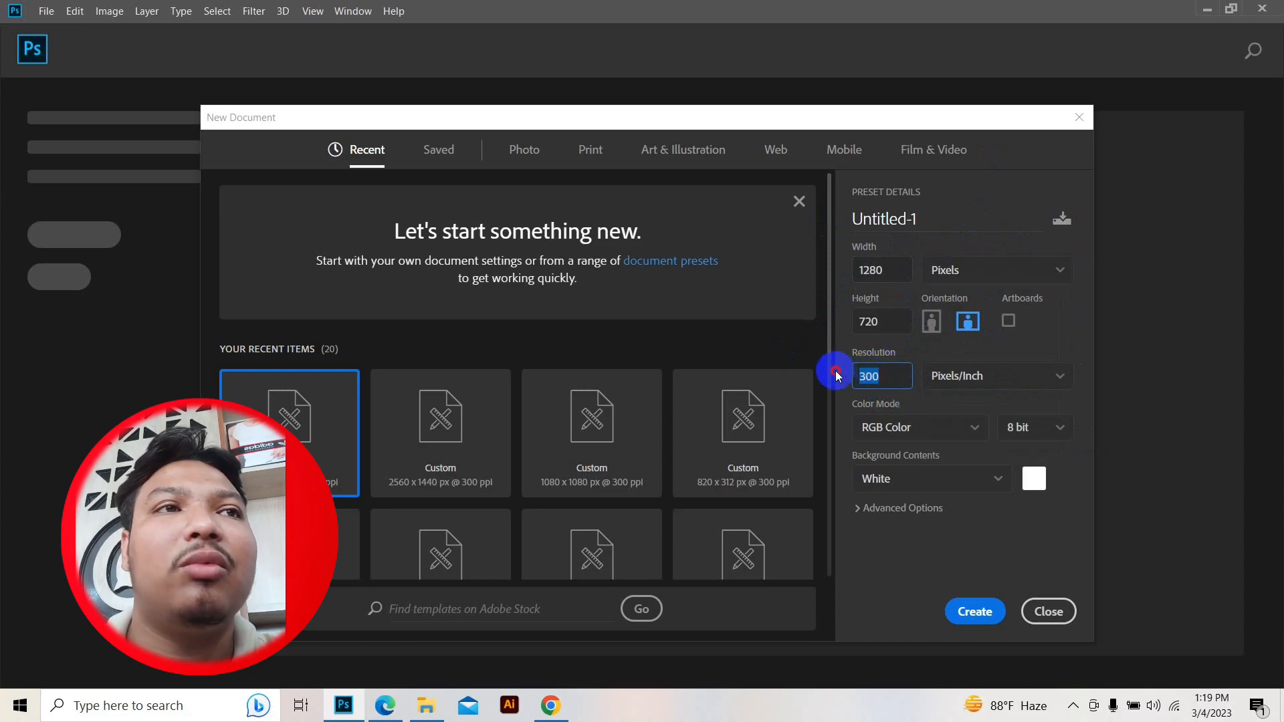
left_click(891, 378)
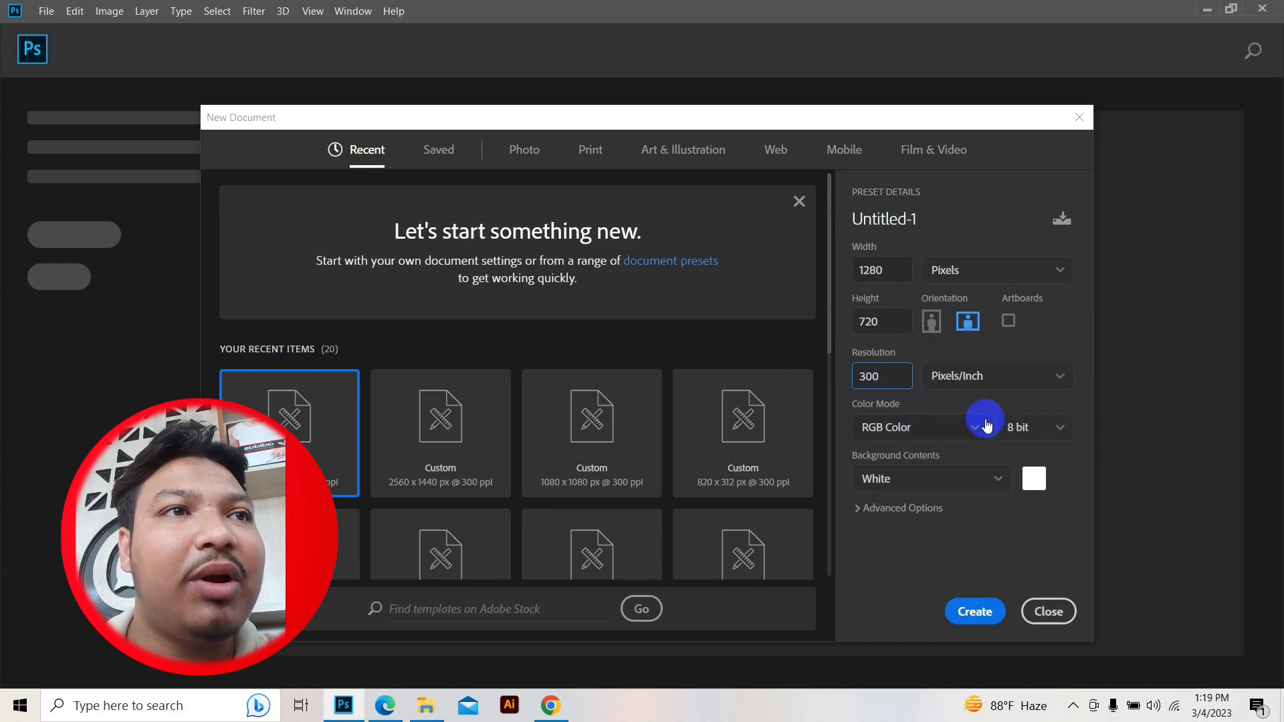
Try CMYK Color as the new document's color mode and return it to RGB Color
left_click(934, 426)
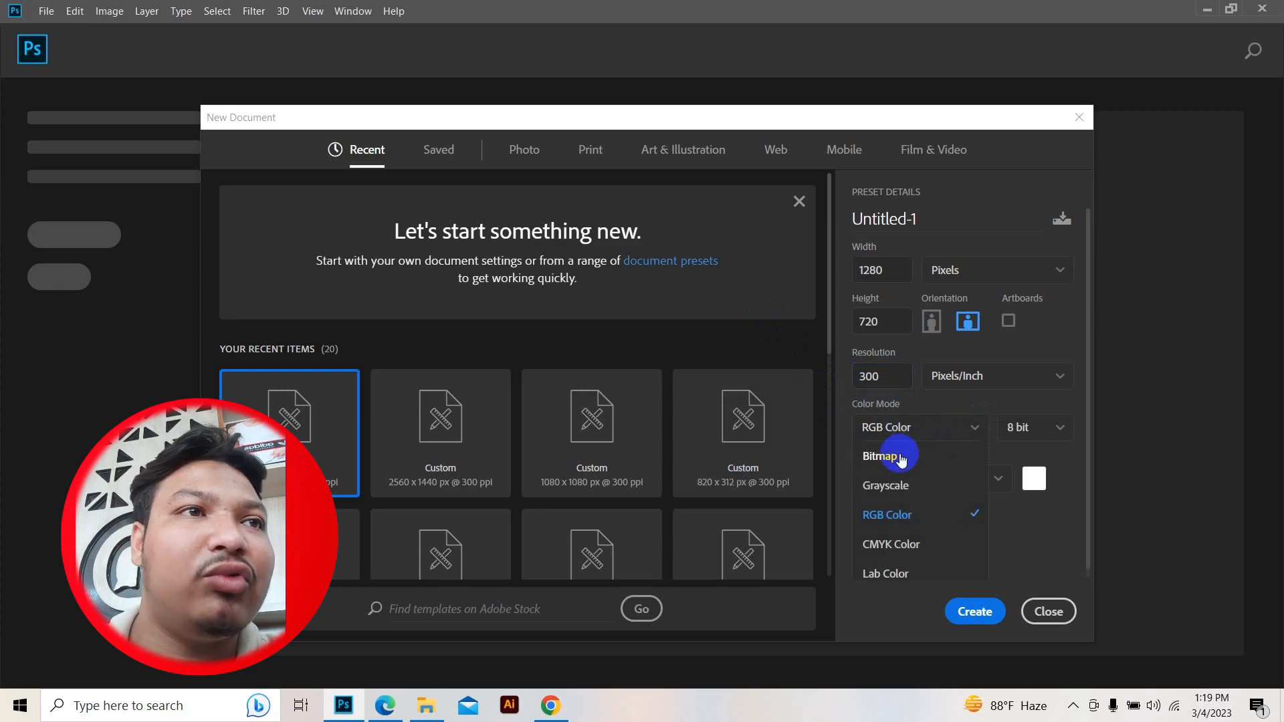
left_click(895, 515)
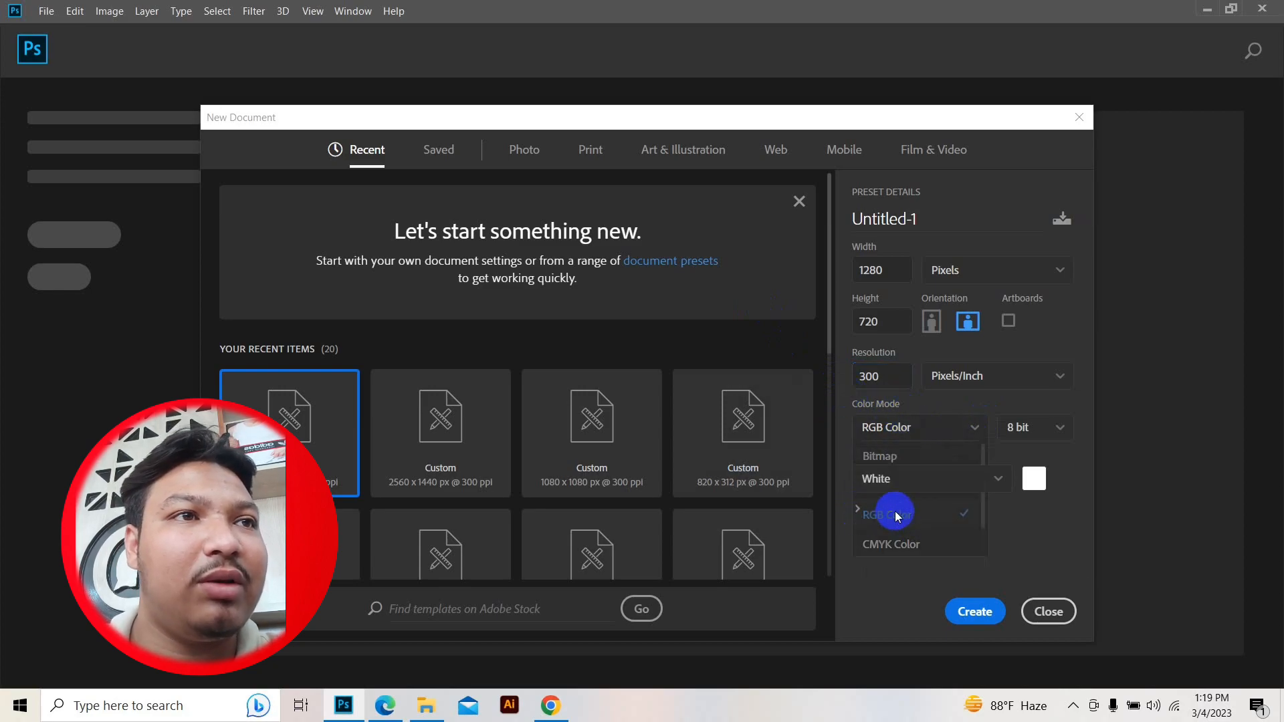
left_click(960, 429)
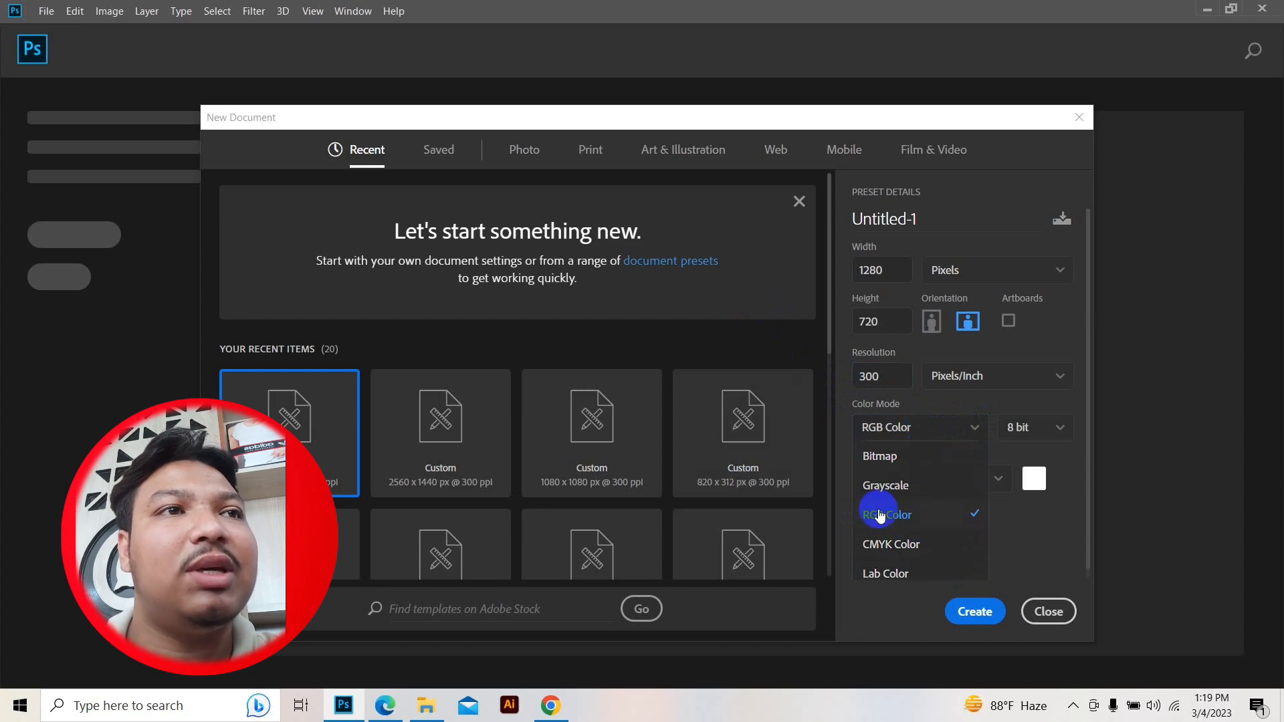
left_click(933, 427)
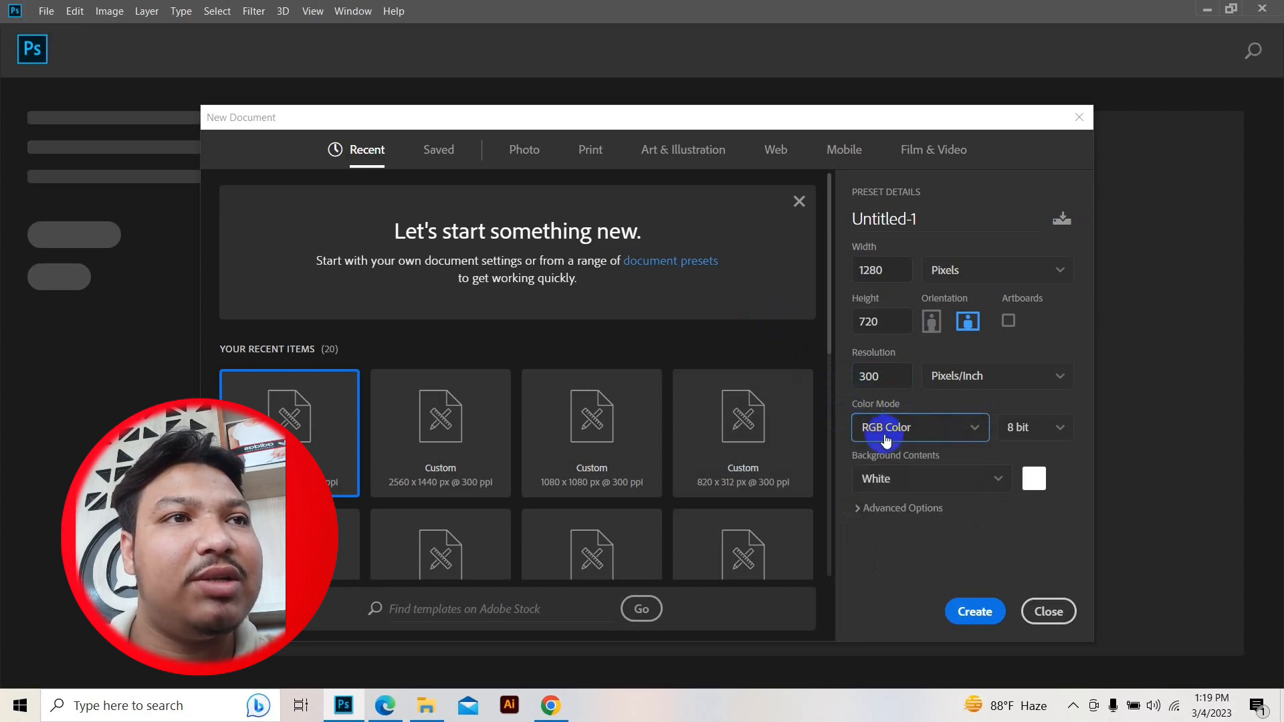
left_click(944, 429)
left_click(913, 541)
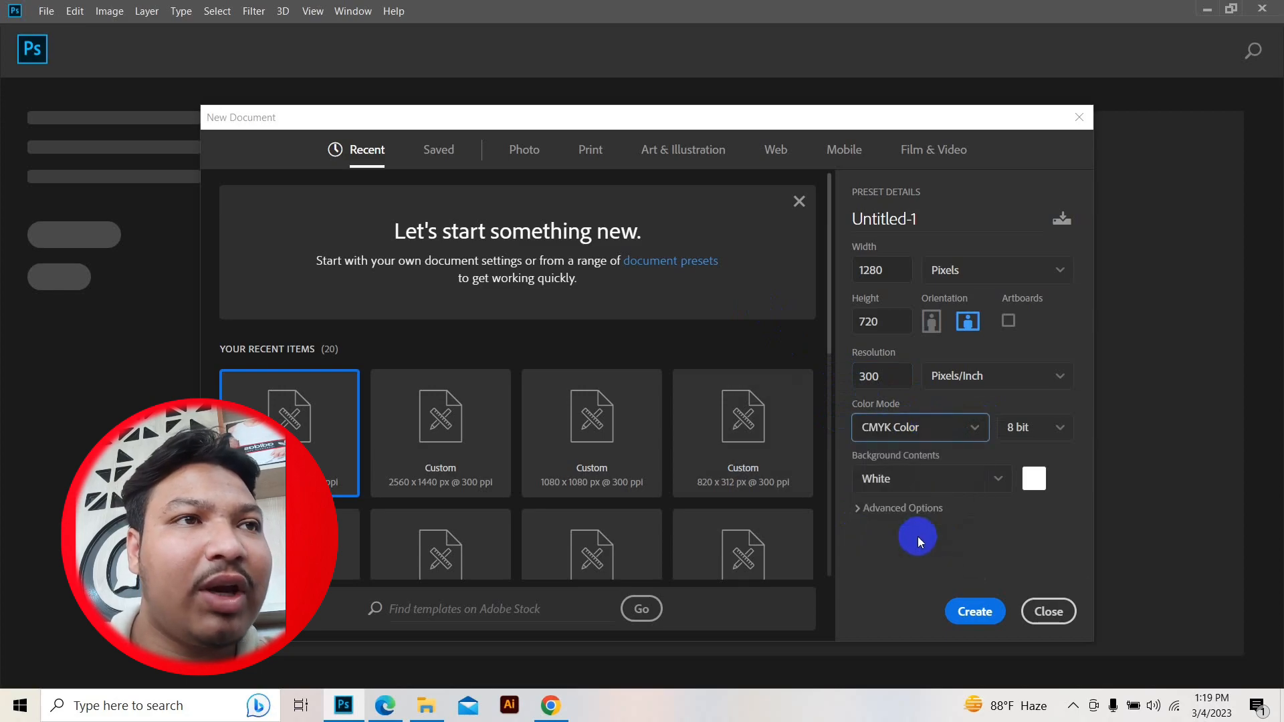
left_click(934, 428)
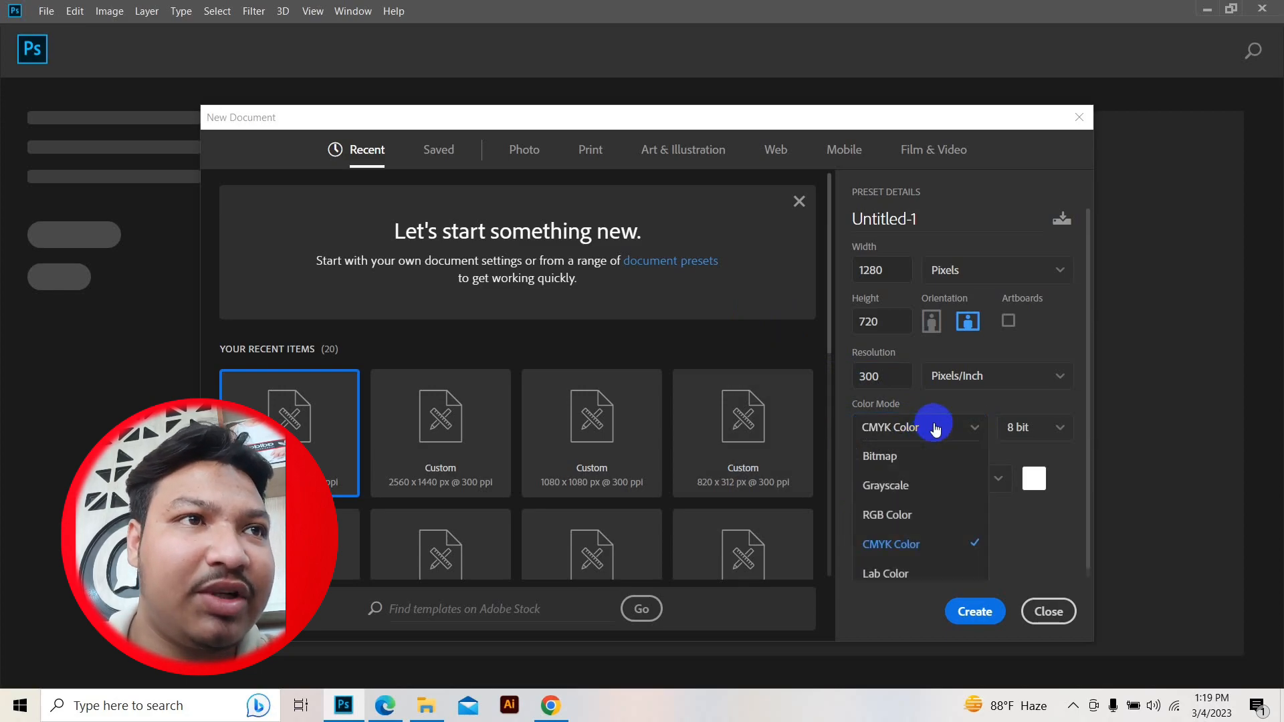
left_click(904, 516)
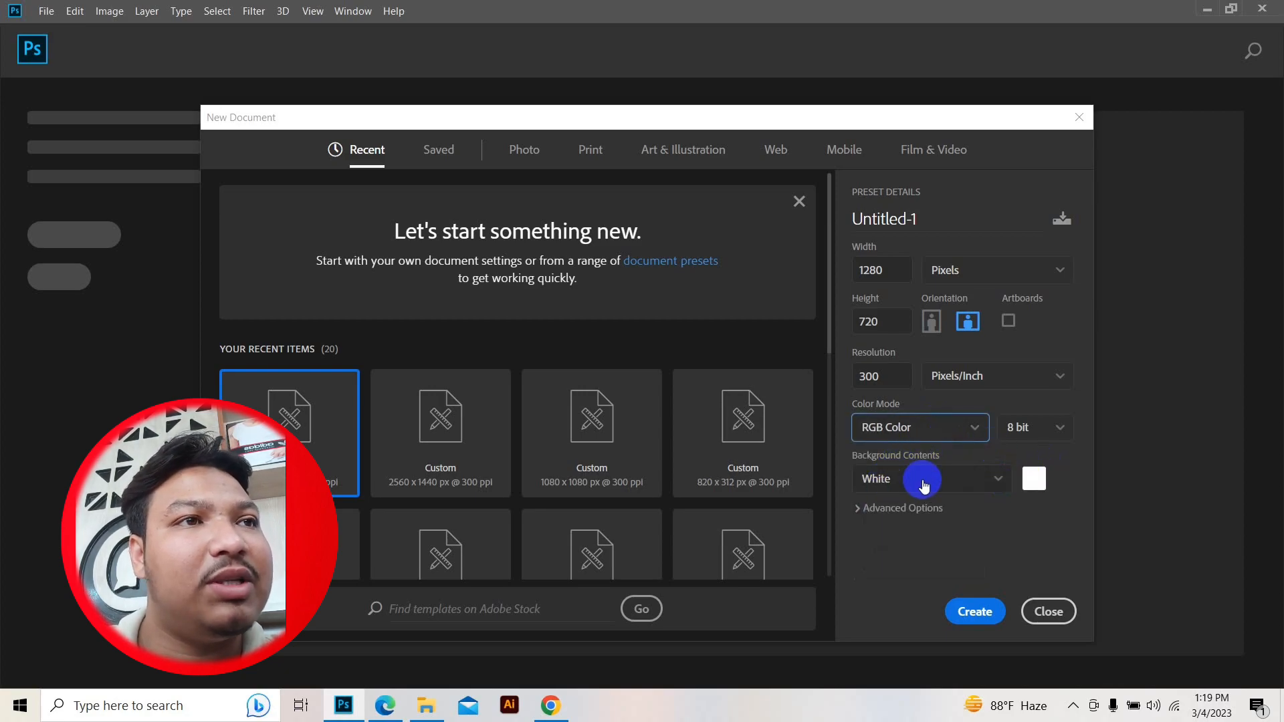
Try Black as the new document's background contents and switch it back to White
left_click(970, 489)
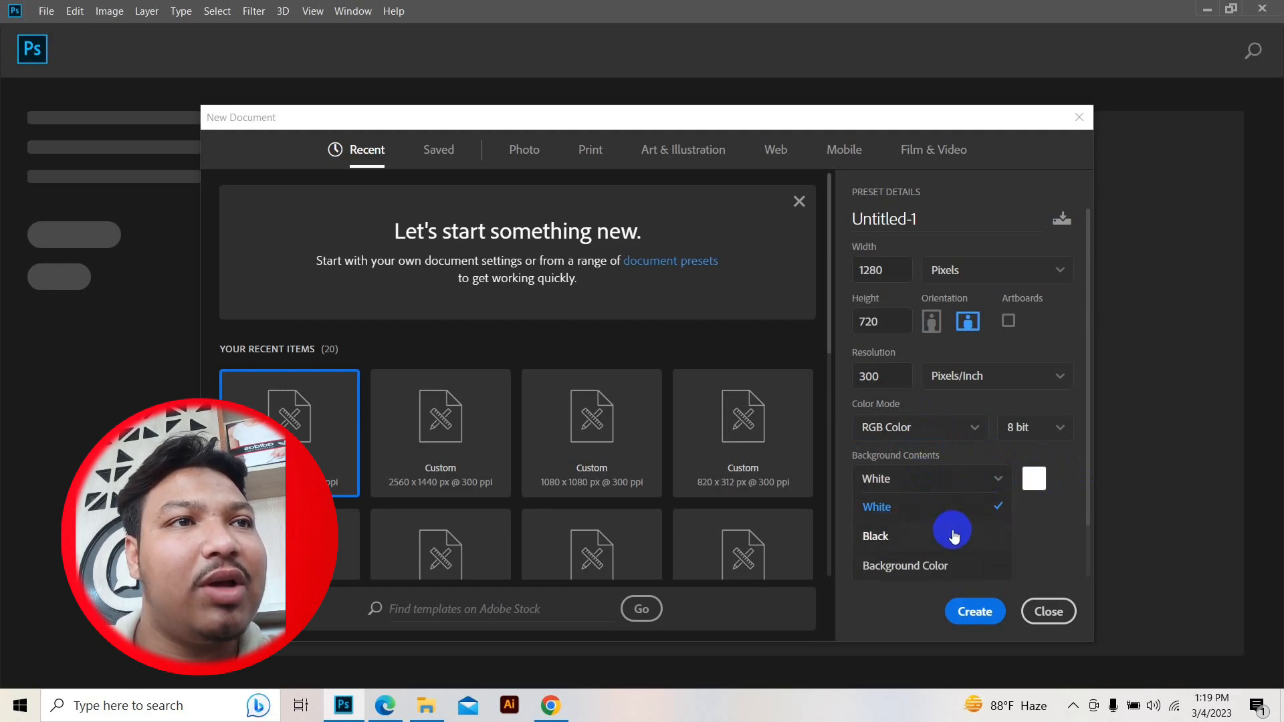
left_click(880, 537)
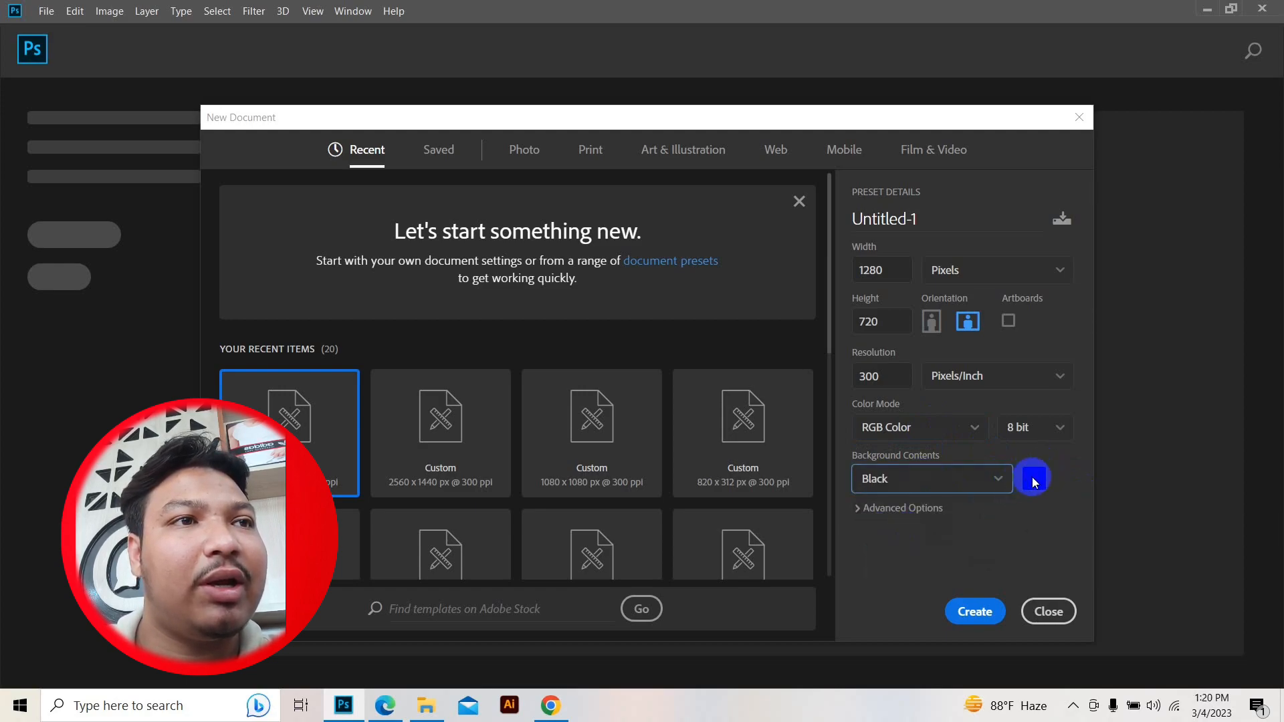
left_click(989, 487)
left_click(880, 503)
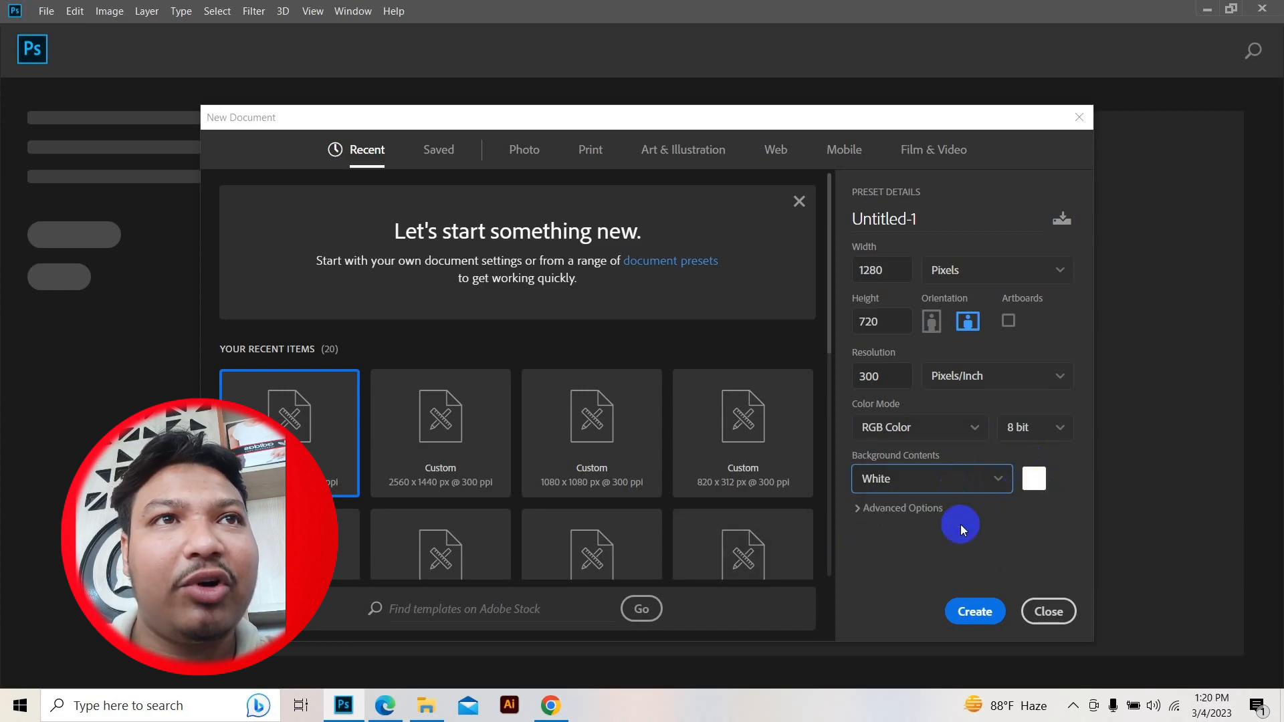
Create the document and dock its floating window as a tab in the workspace
left_click(977, 618)
left_click(975, 611)
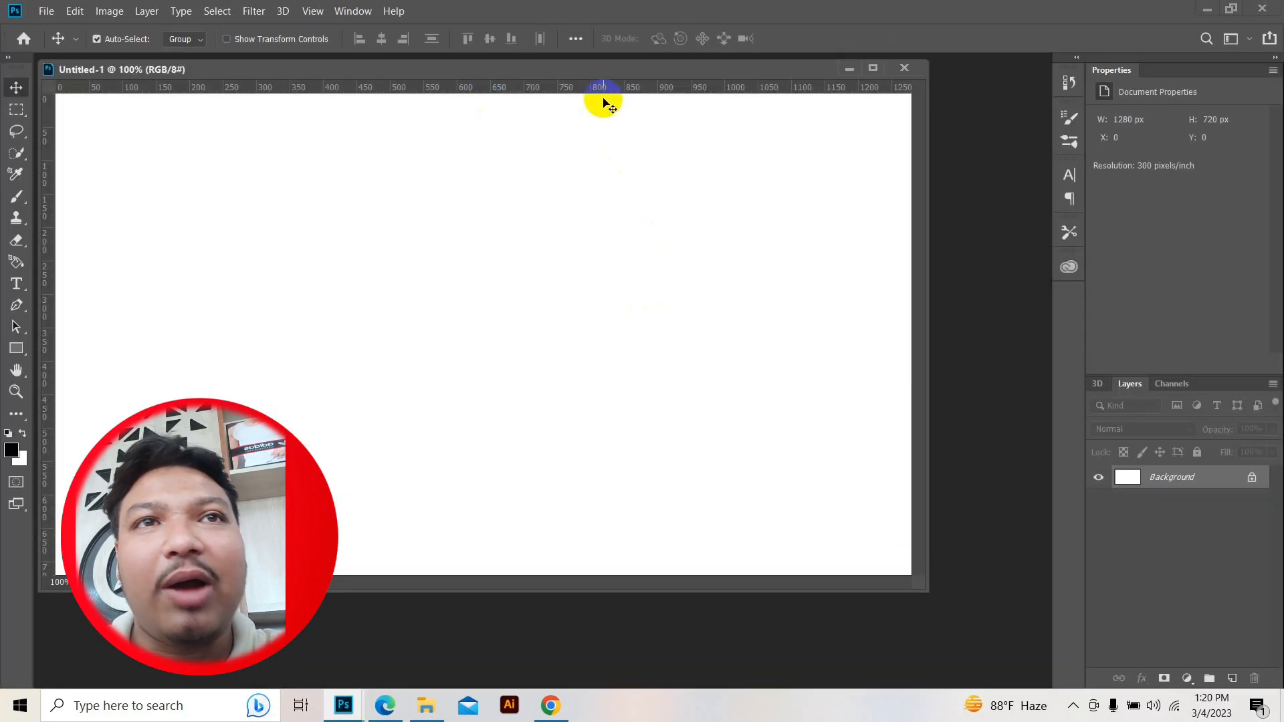
left_click_drag(492, 71, 555, 61)
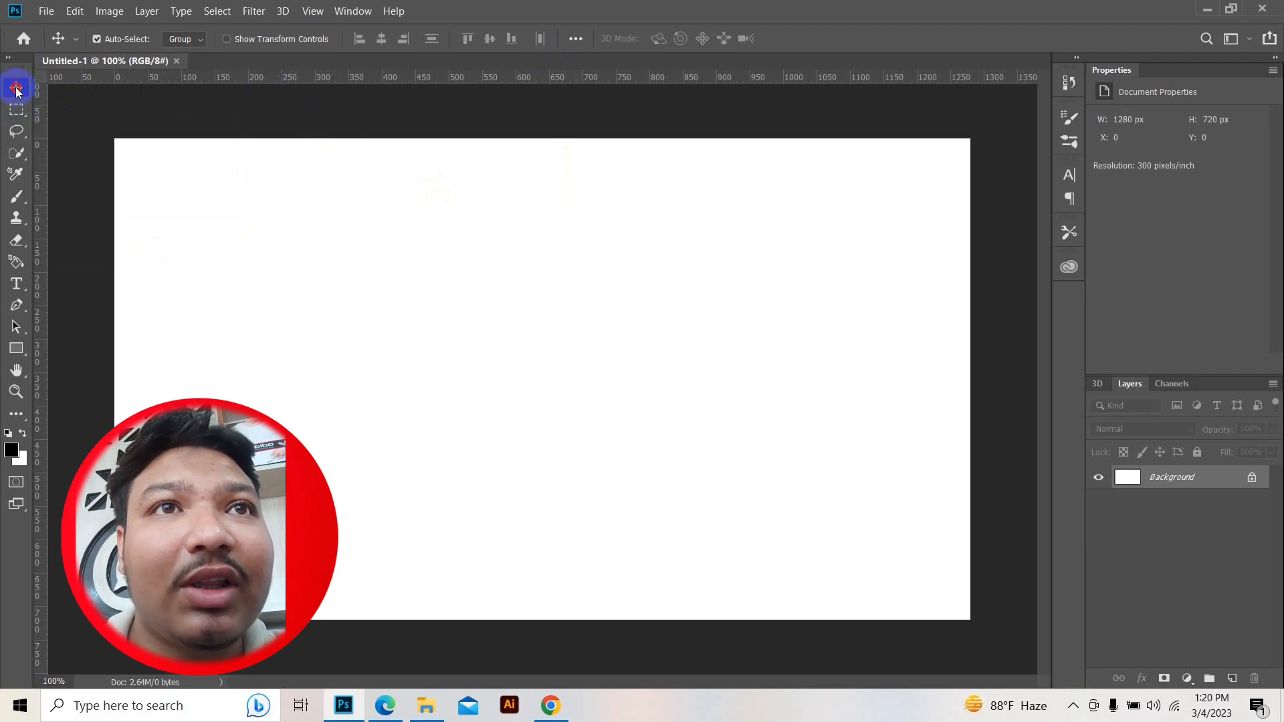
Examine the Rectangular and Elliptical Marquee tools and the Rectangular Marquee tool's description
left_click(18, 111)
left_click_drag(18, 115, 166, 127)
left_click_drag(83, 127, 153, 184)
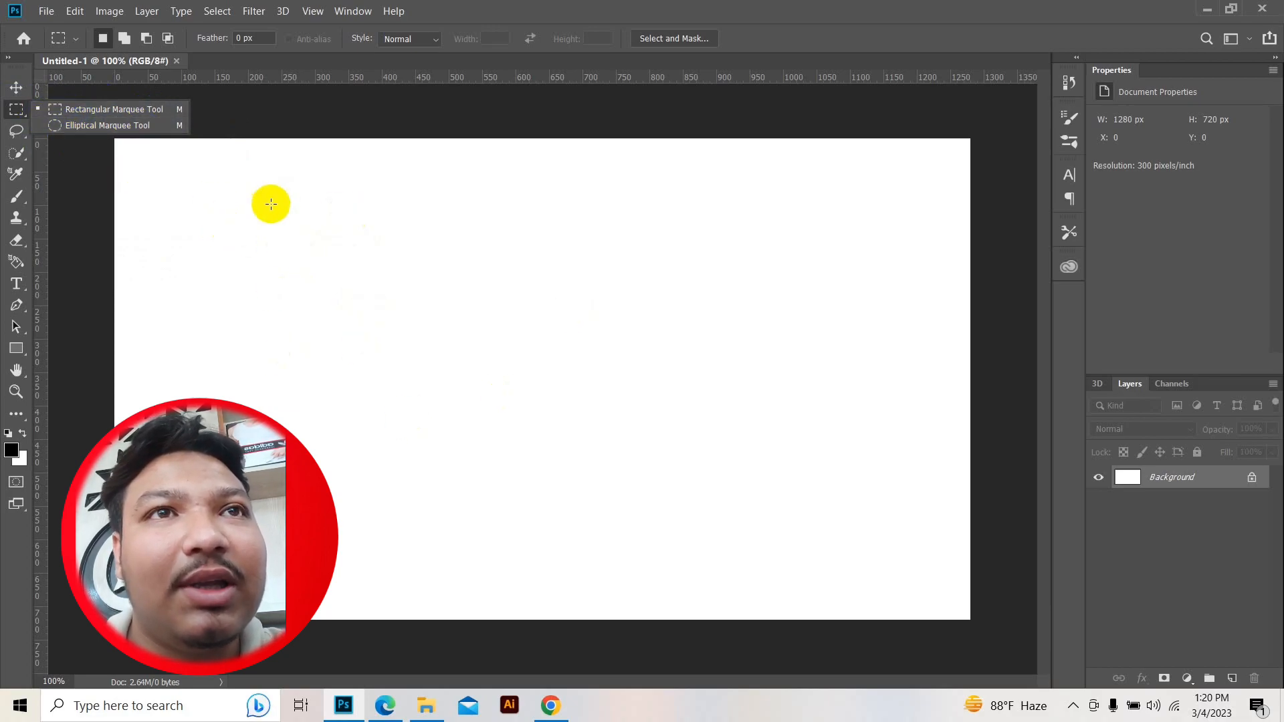
mouse_move(99, 127)
left_mouse_down()
mouse_move(63, 135)
mouse_move(111, 129)
mouse_move(71, 146)
mouse_move(70, 66)
mouse_move(53, 93)
mouse_move(76, 156)
mouse_move(96, 163)
left_mouse_up()
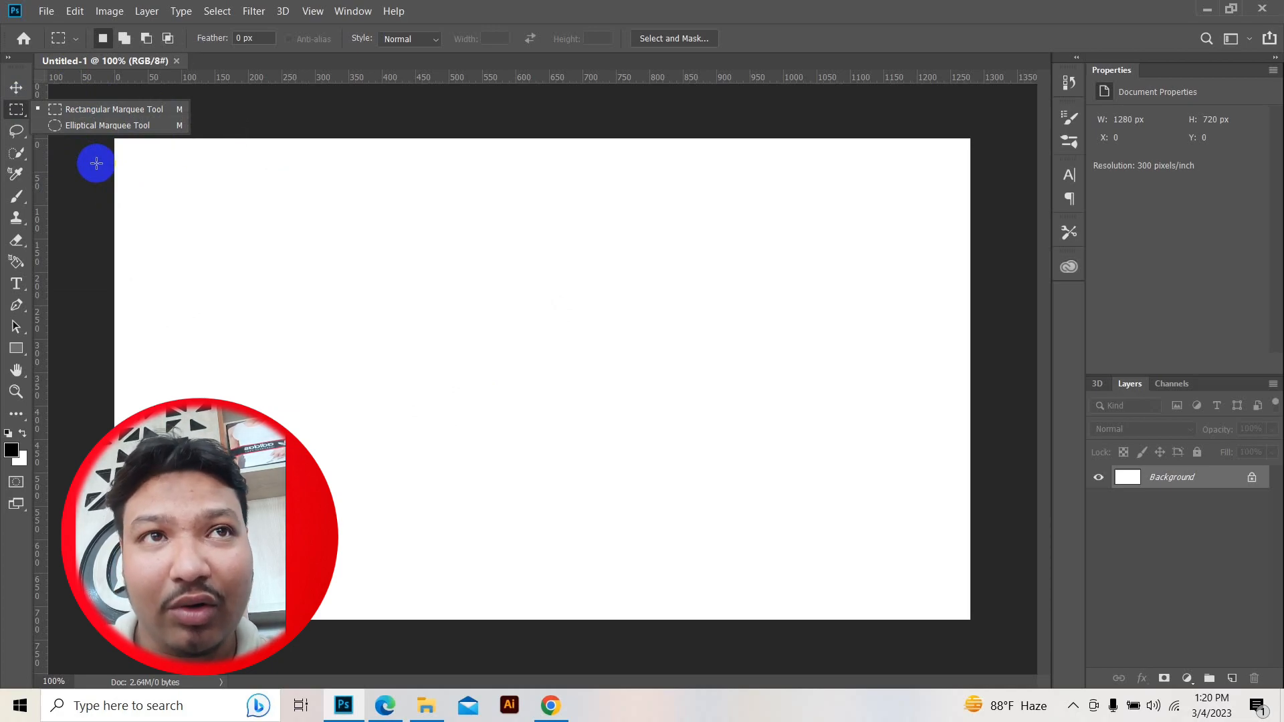
mouse_move(95, 163)
left_mouse_down()
mouse_move(20, 86)
mouse_move(20, 119)
left_mouse_up()
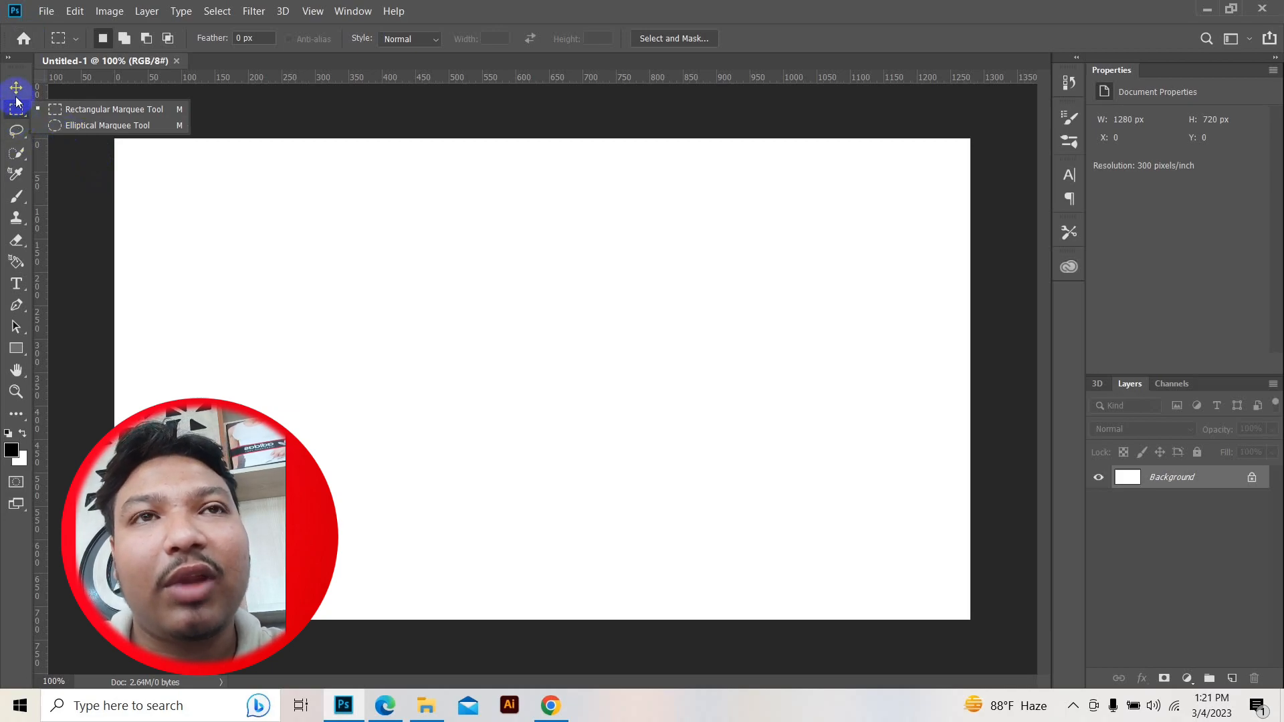
left_click(17, 95)
left_click(9, 114)
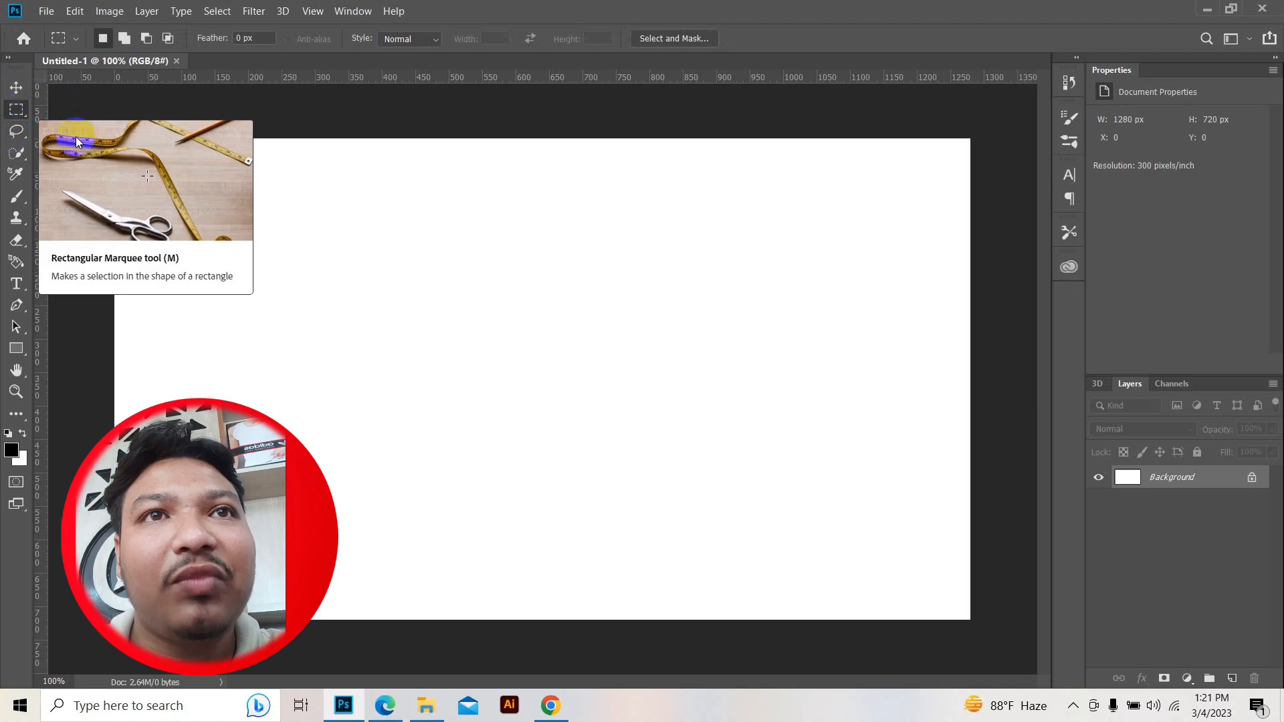
Look through the Lasso tool variants, the Quick Selection tool and the material eyedropper
left_click(18, 132)
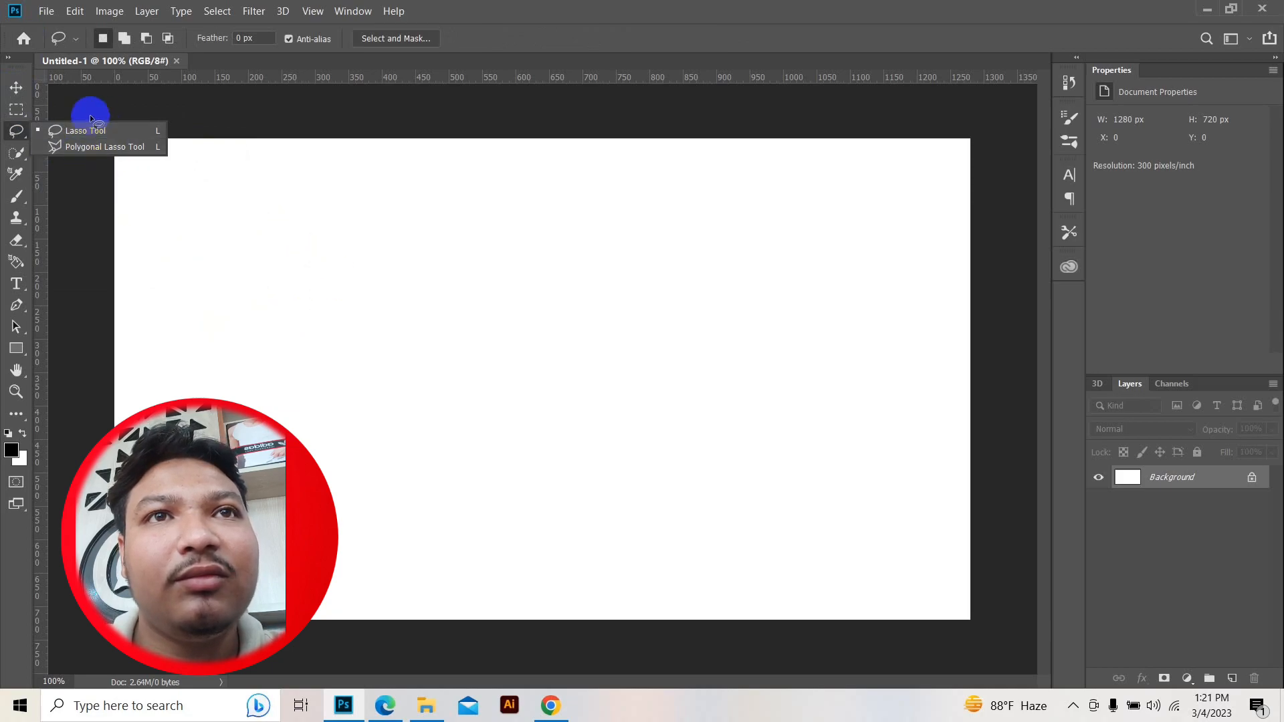
left_click(17, 153)
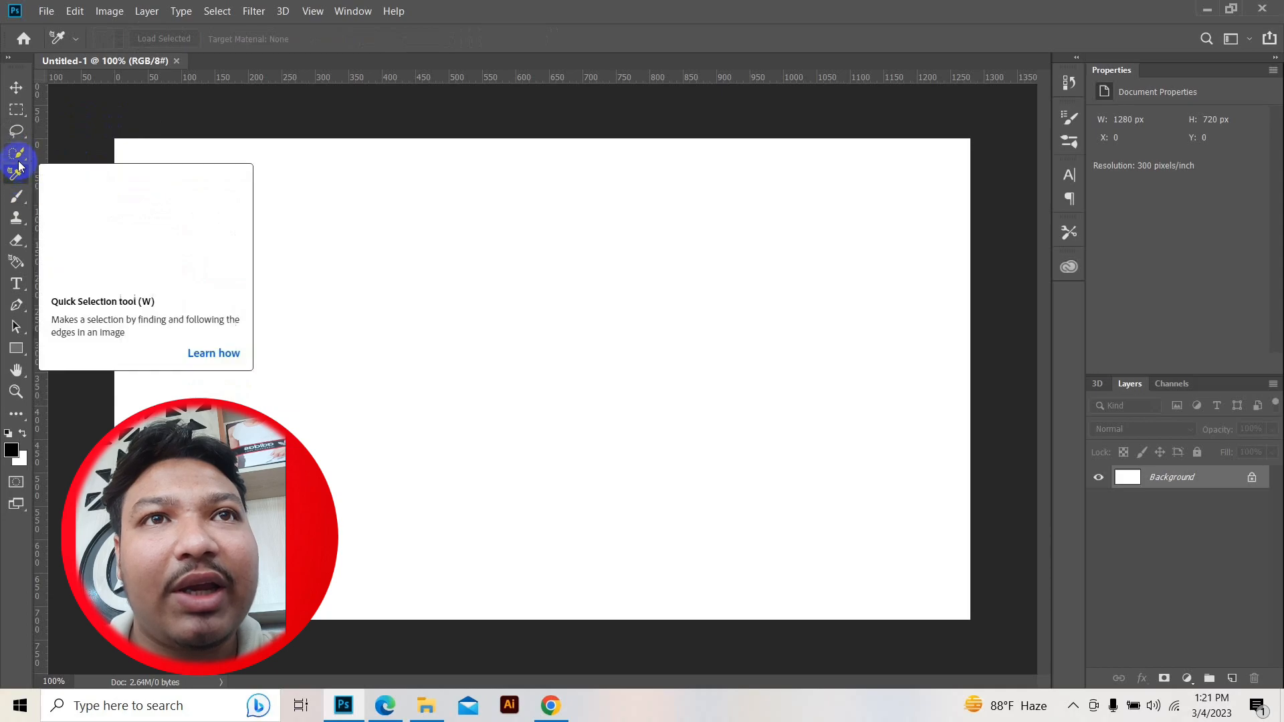
left_click(20, 157)
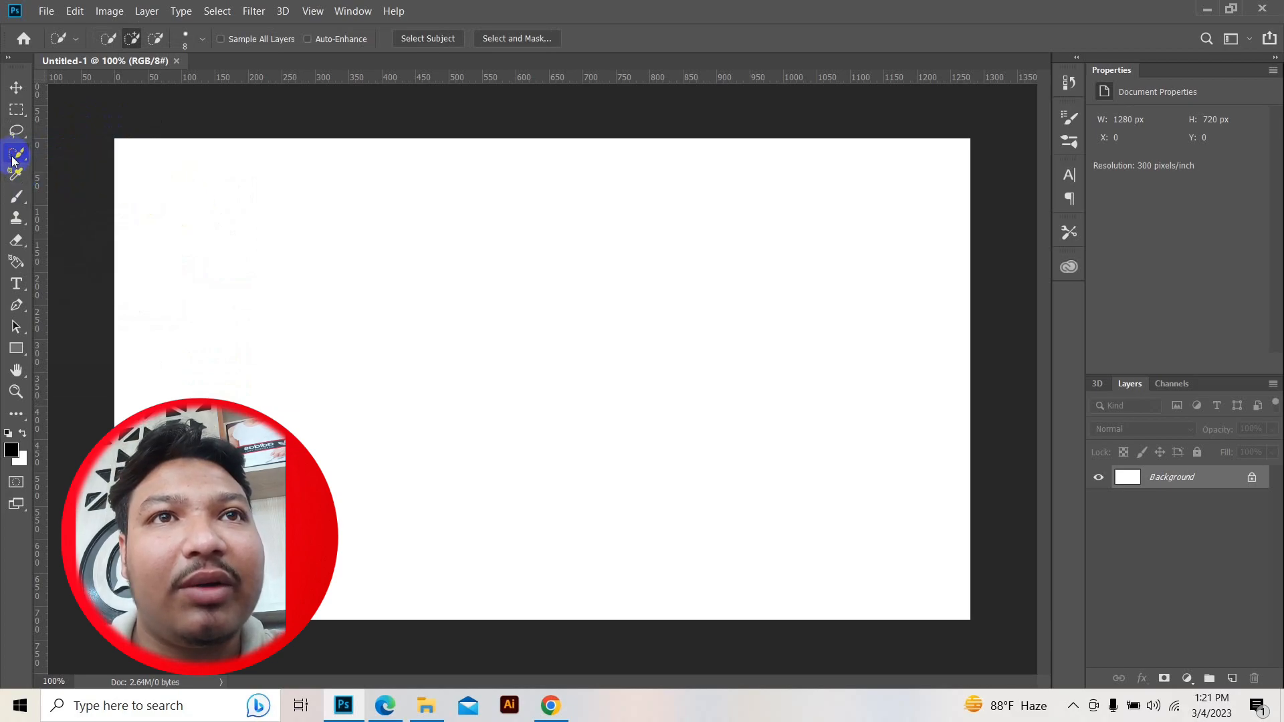
left_click(15, 176)
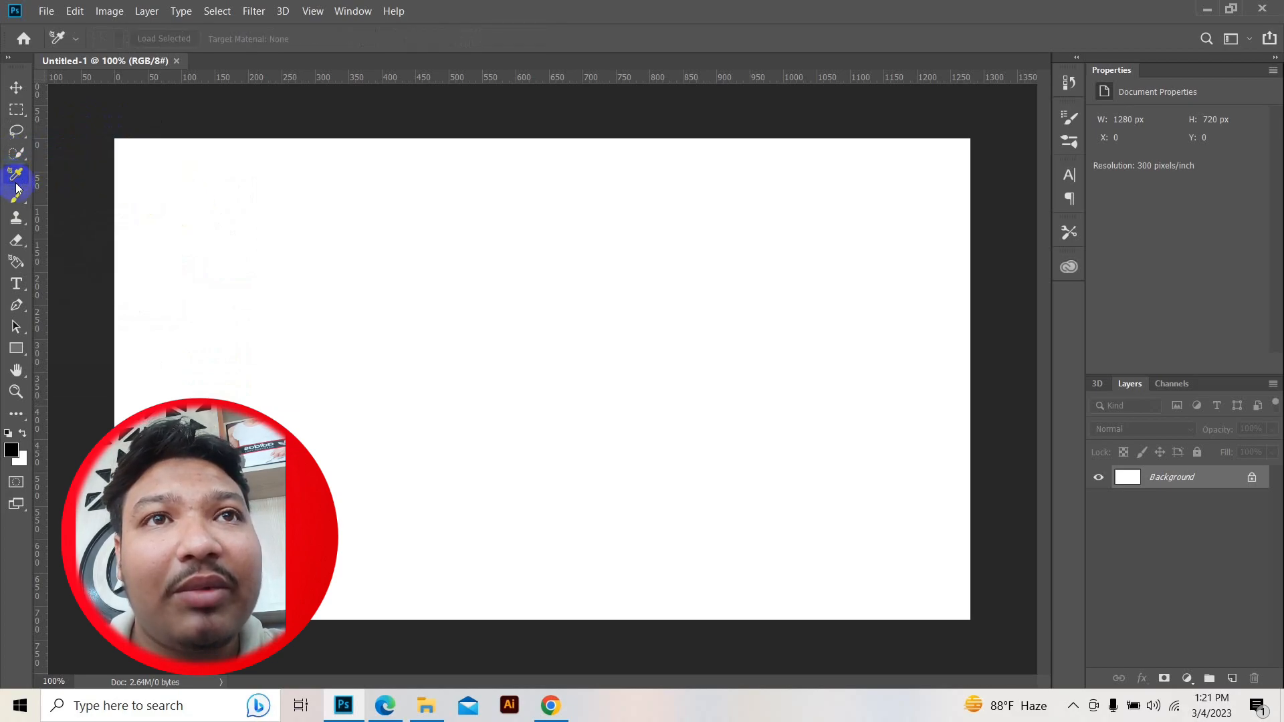
Look through the brush, stamp, eraser, material fill, pen and rectangle tools and their variants
left_click(17, 196)
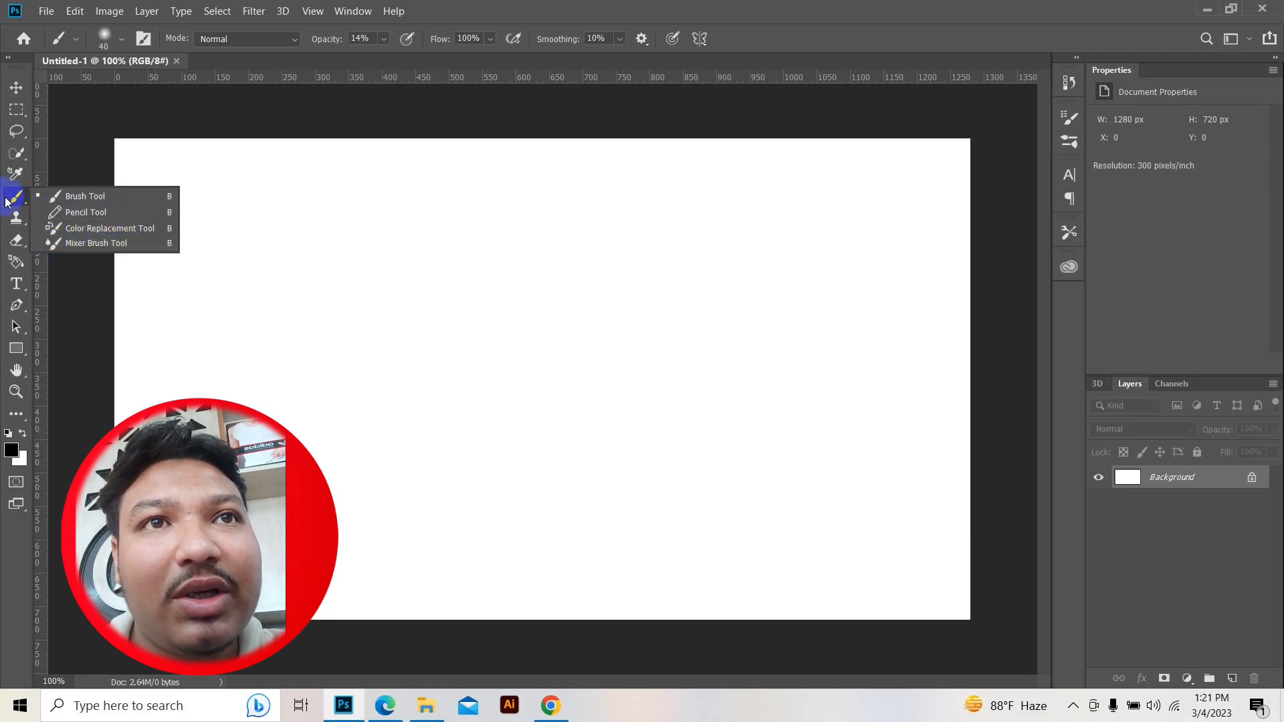
left_click(16, 221)
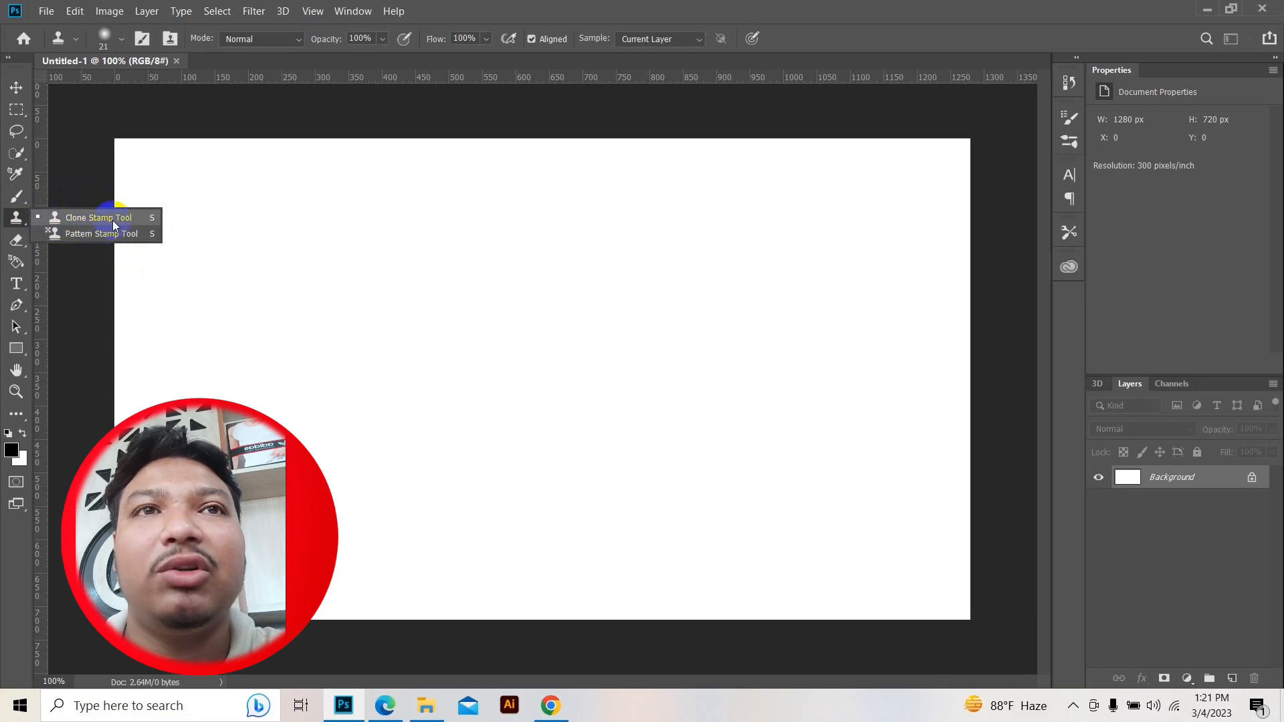
left_click(12, 246)
left_click(14, 262)
left_click(17, 305)
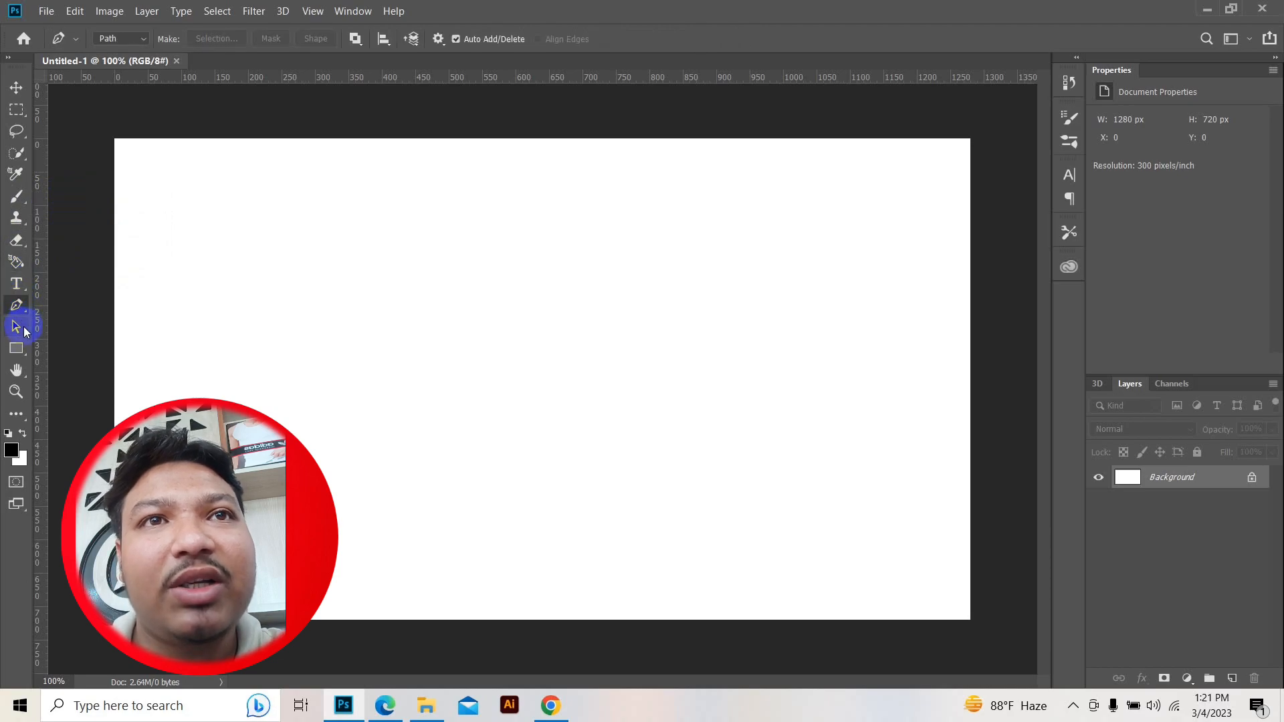
left_click(16, 348)
Review the Move, Rectangular Marquee, Brush, Type and Pen tools one after another
left_click(17, 88)
left_click(16, 111)
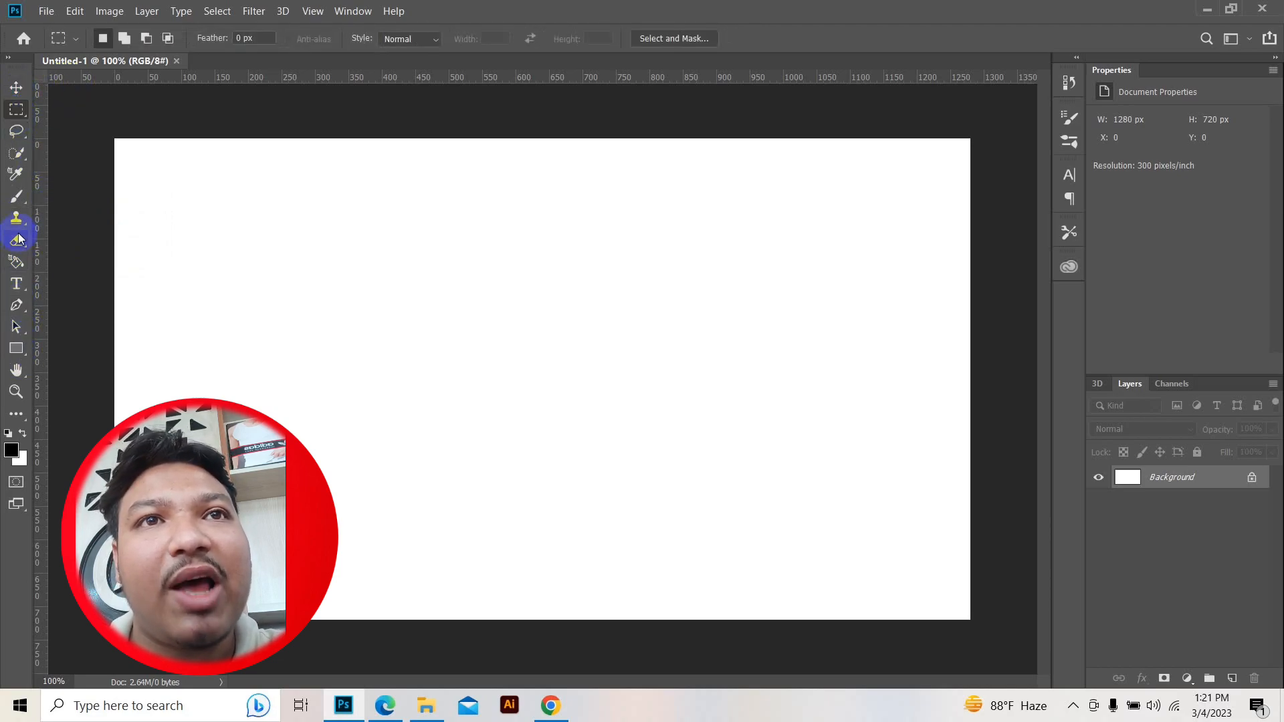
left_click(15, 198)
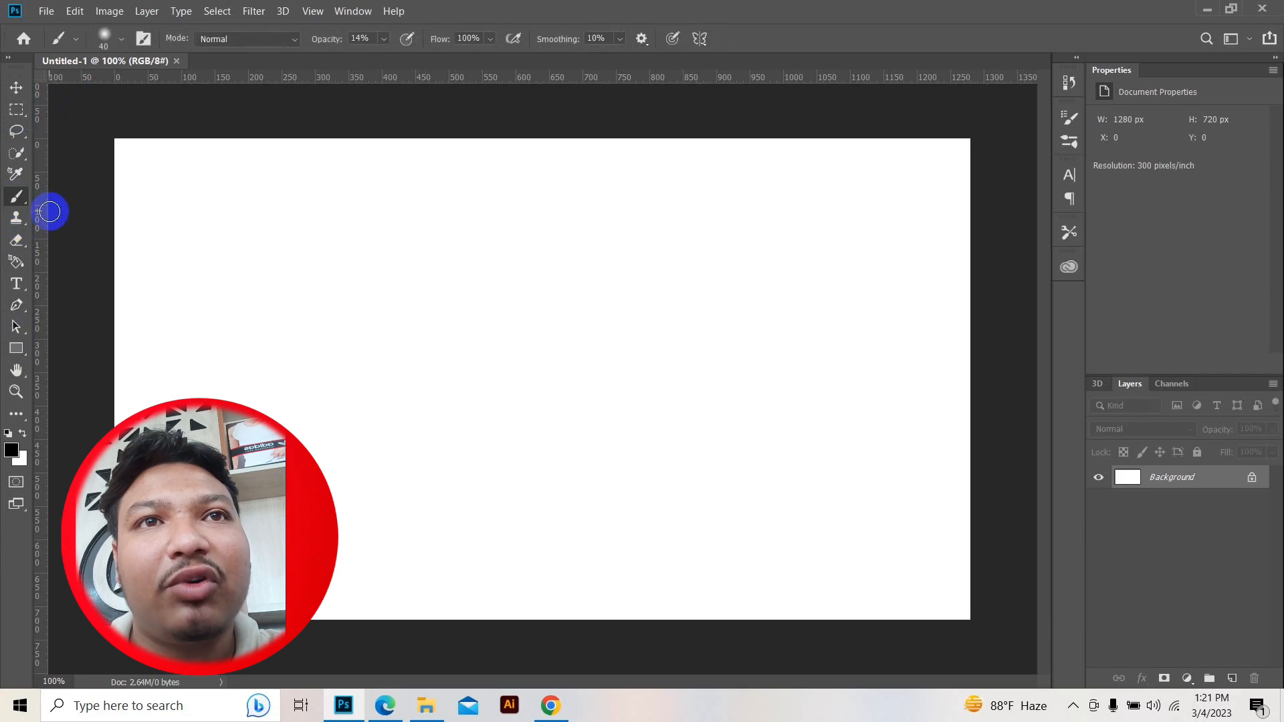
left_click(17, 284)
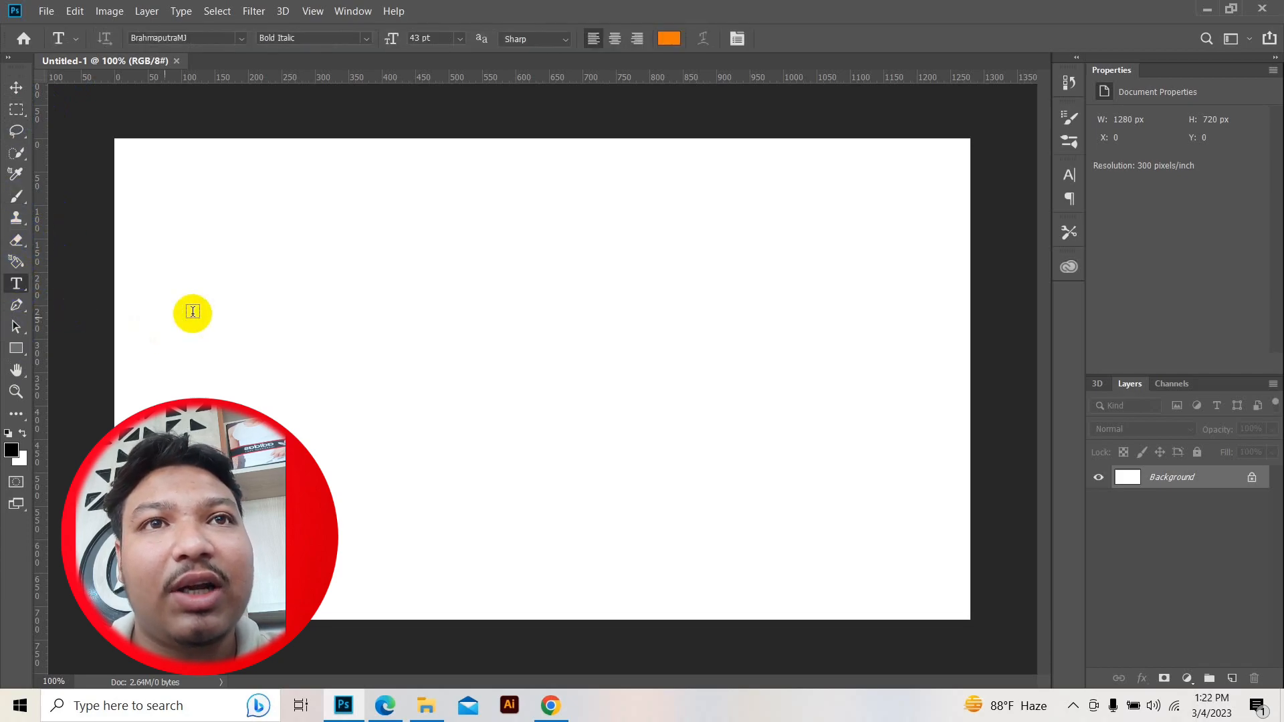
left_click(14, 307)
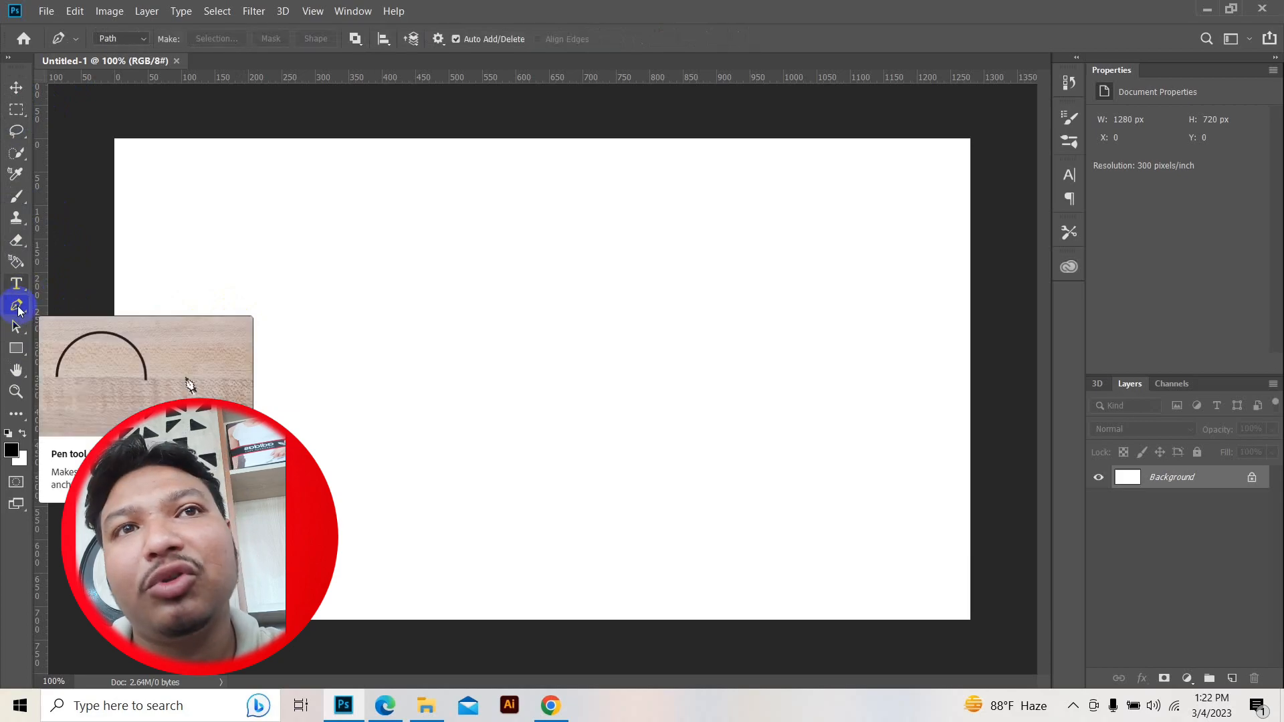
Look through the Pen tool variants, the Path and Direct Selection tools, and the variants of the Rectangle tool
right_click(16, 308)
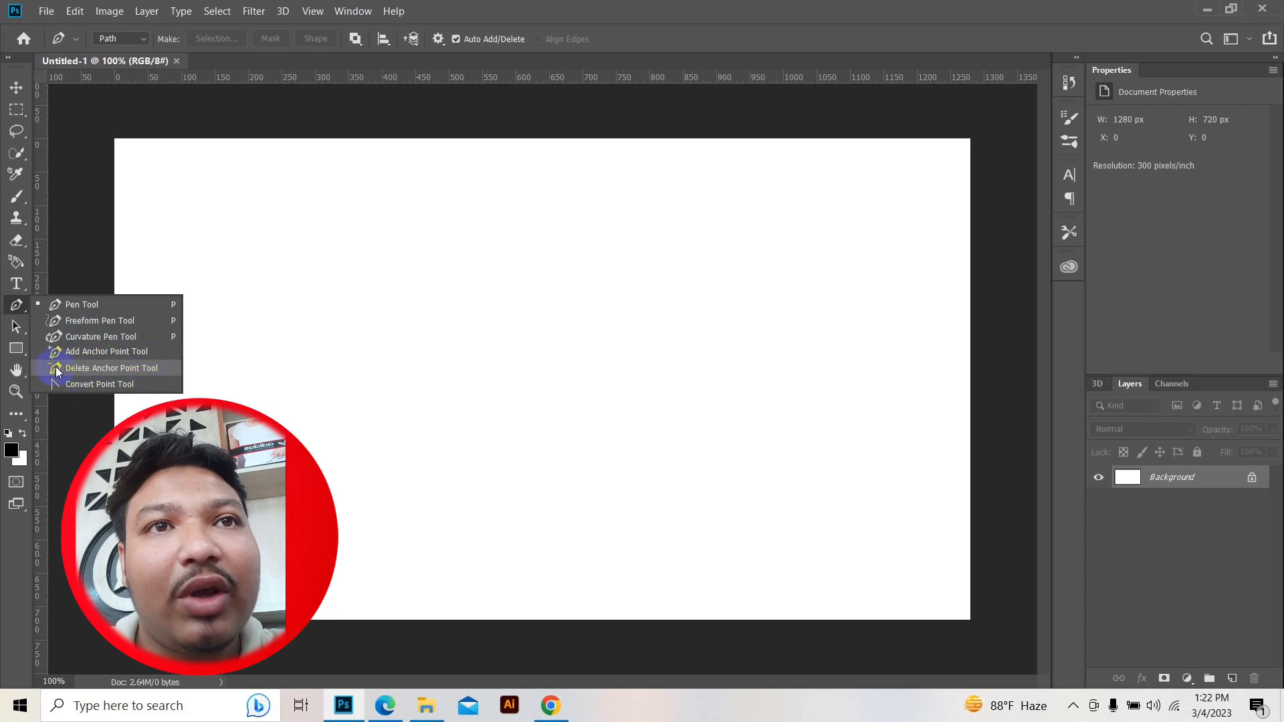
left_click(16, 305)
left_click(15, 328)
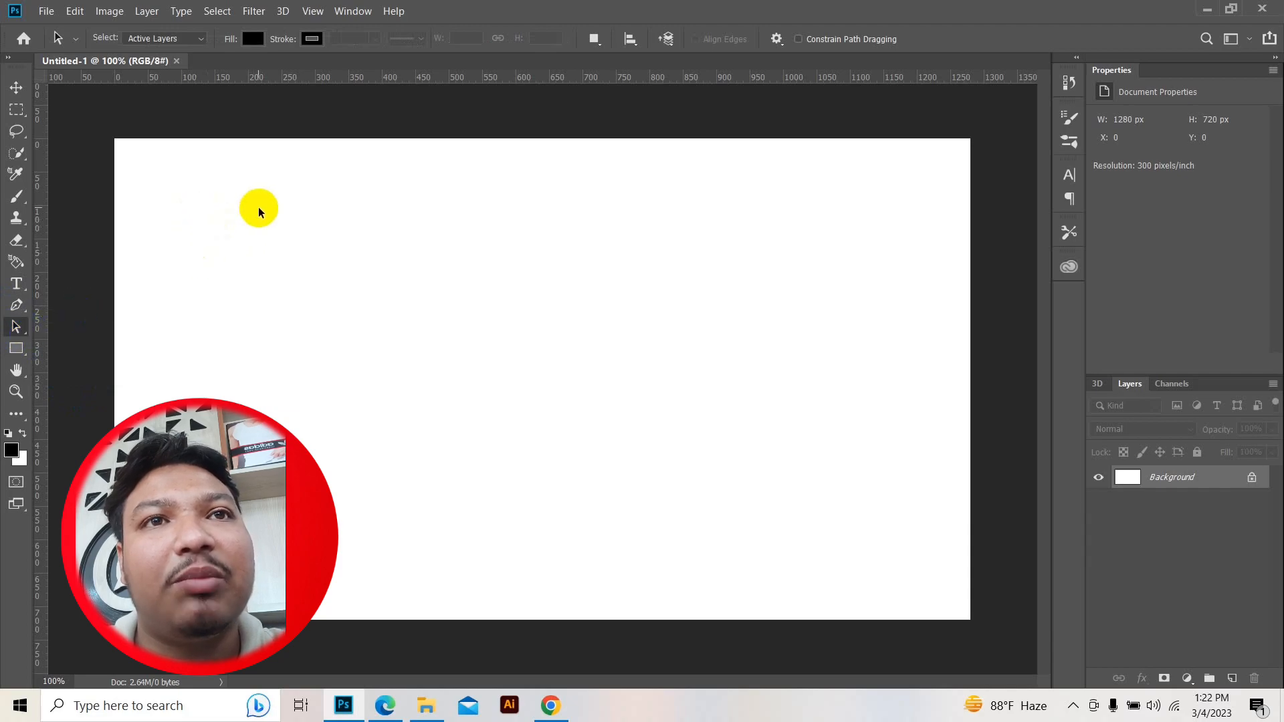
right_click(18, 328)
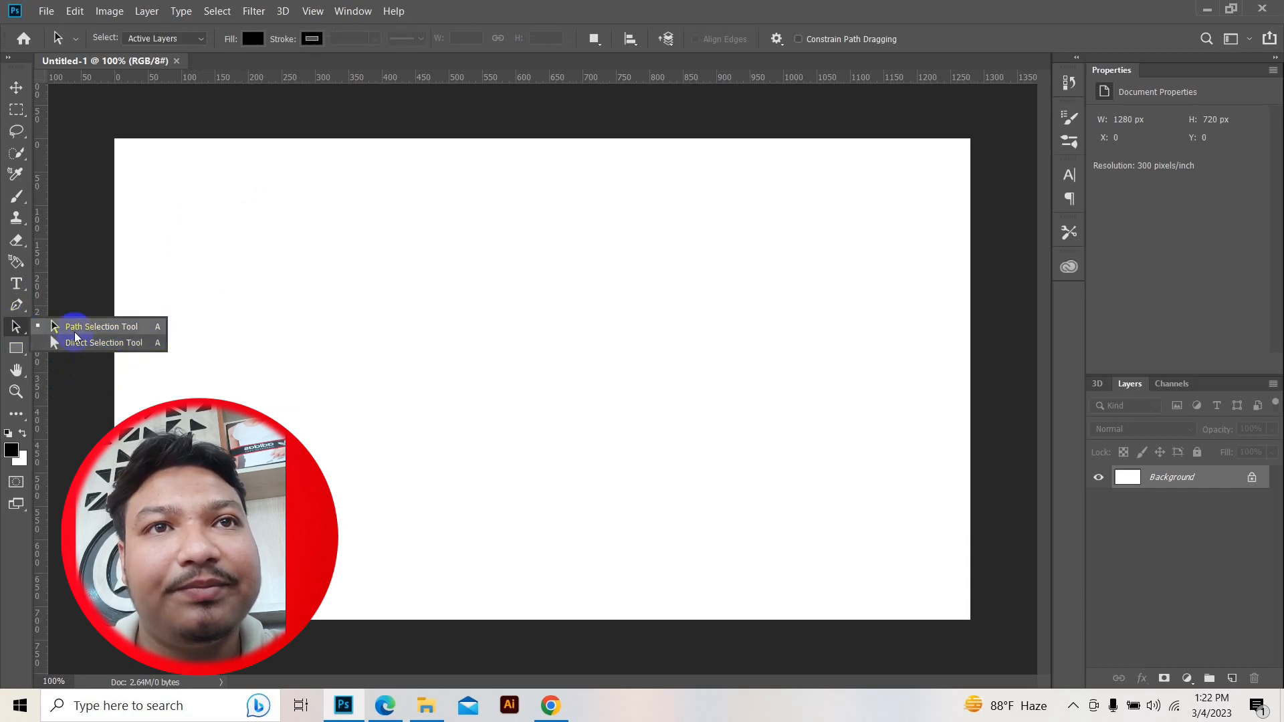
left_click(16, 349)
right_click(17, 353)
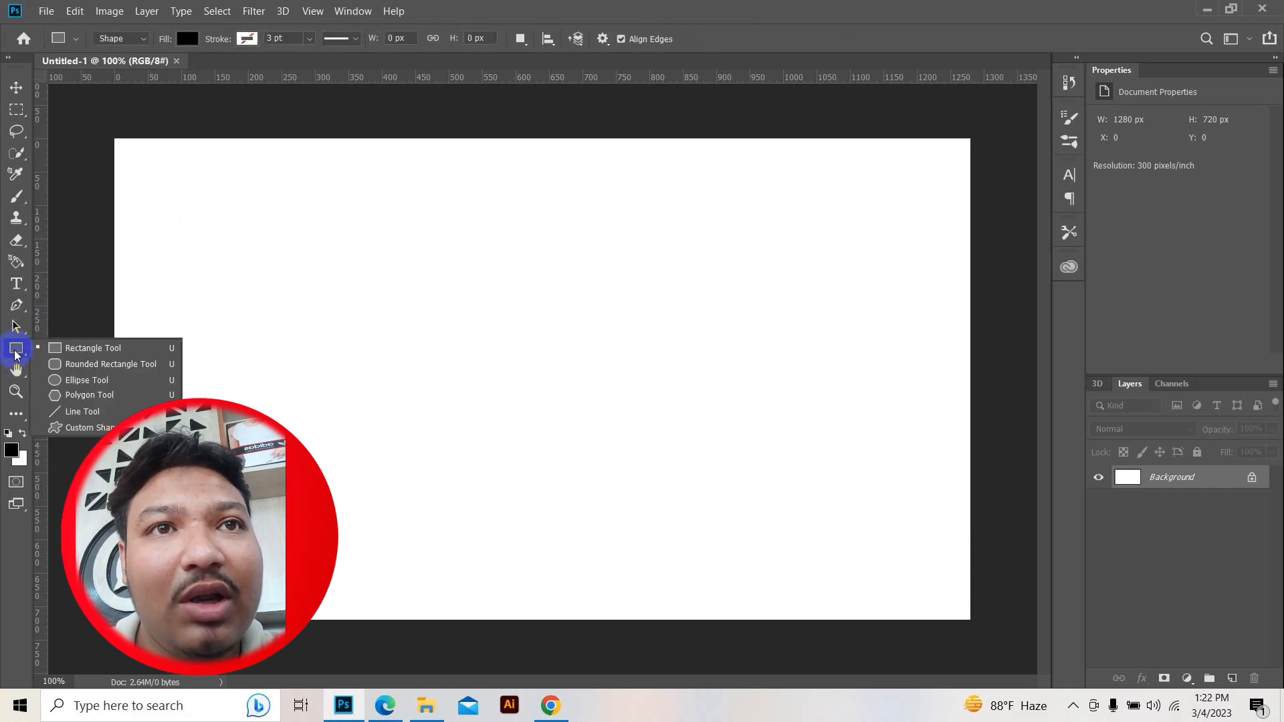
left_click(105, 353)
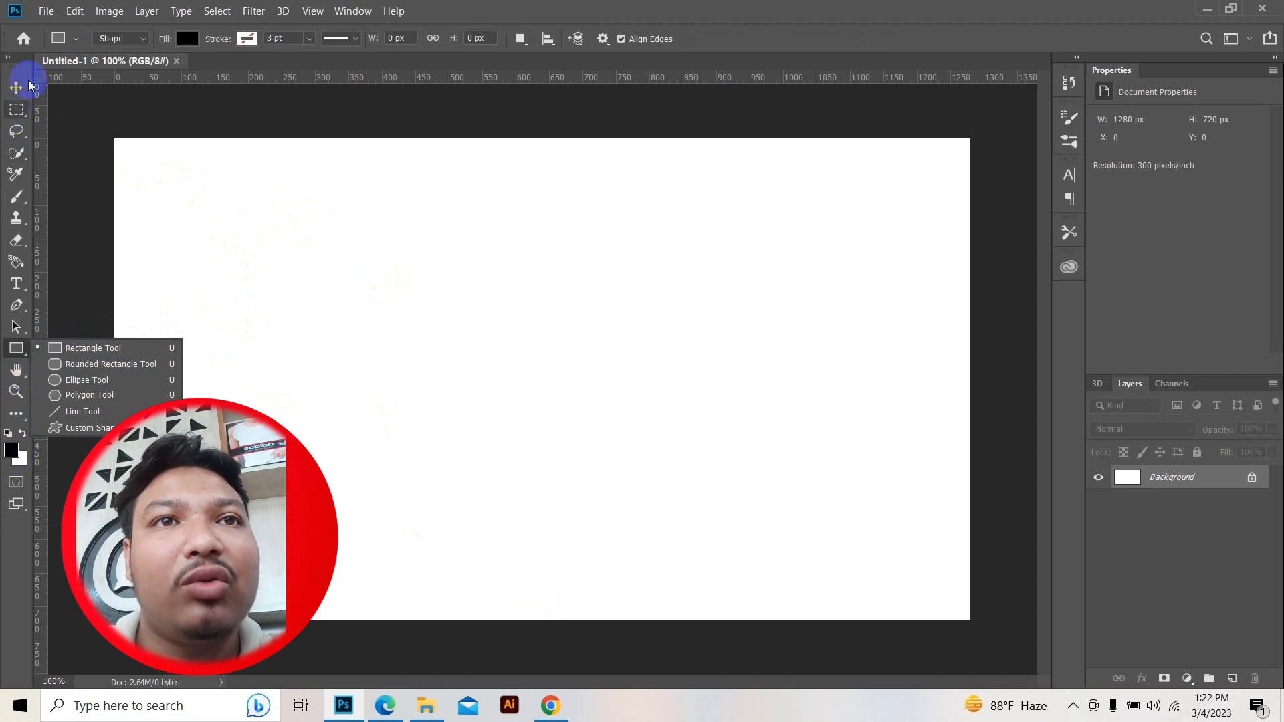
Draw a black rectangle about 556 × 427 px in the left half of the canvas with the Rectangle tool
left_click(15, 93)
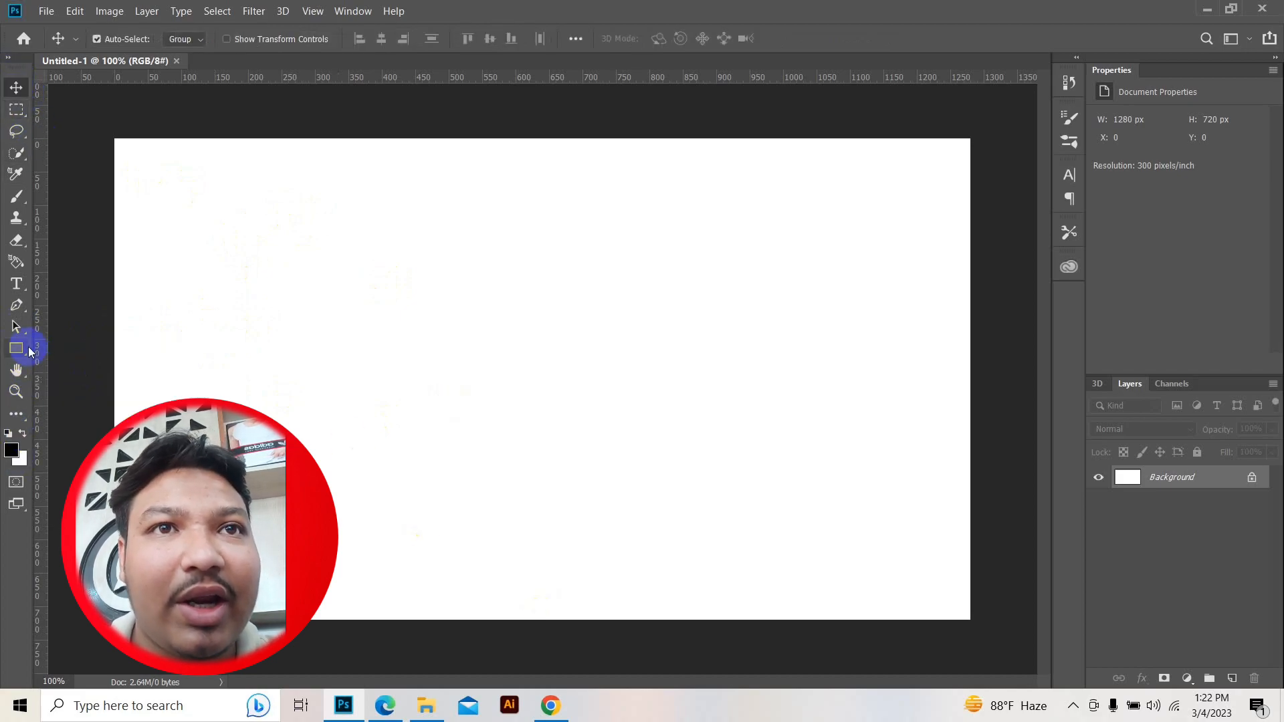
left_click(16, 349)
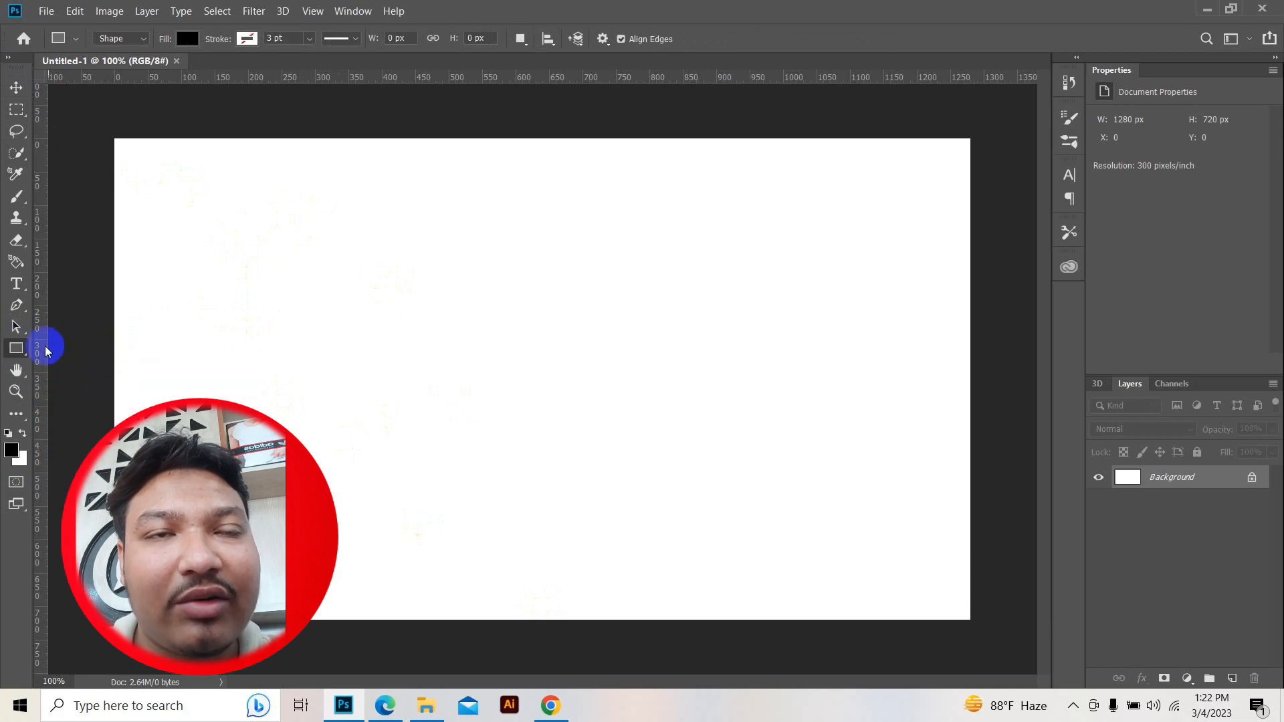
right_click(19, 355)
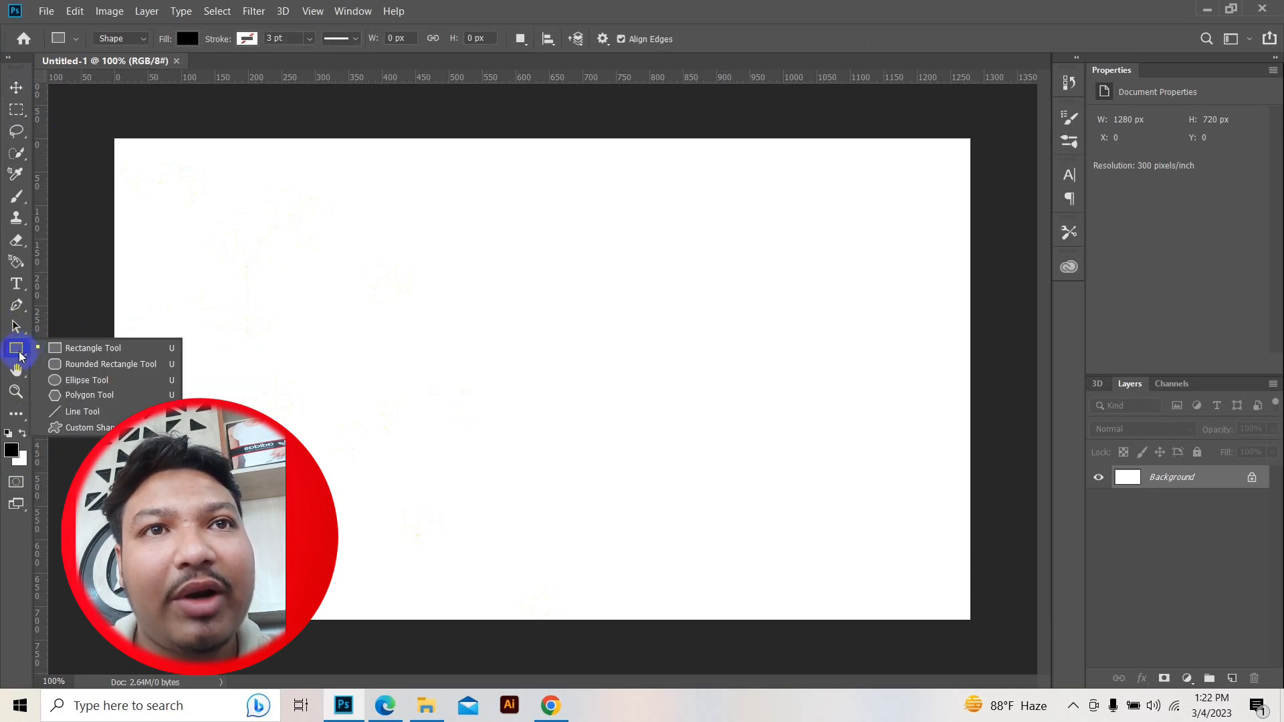
left_click(88, 357)
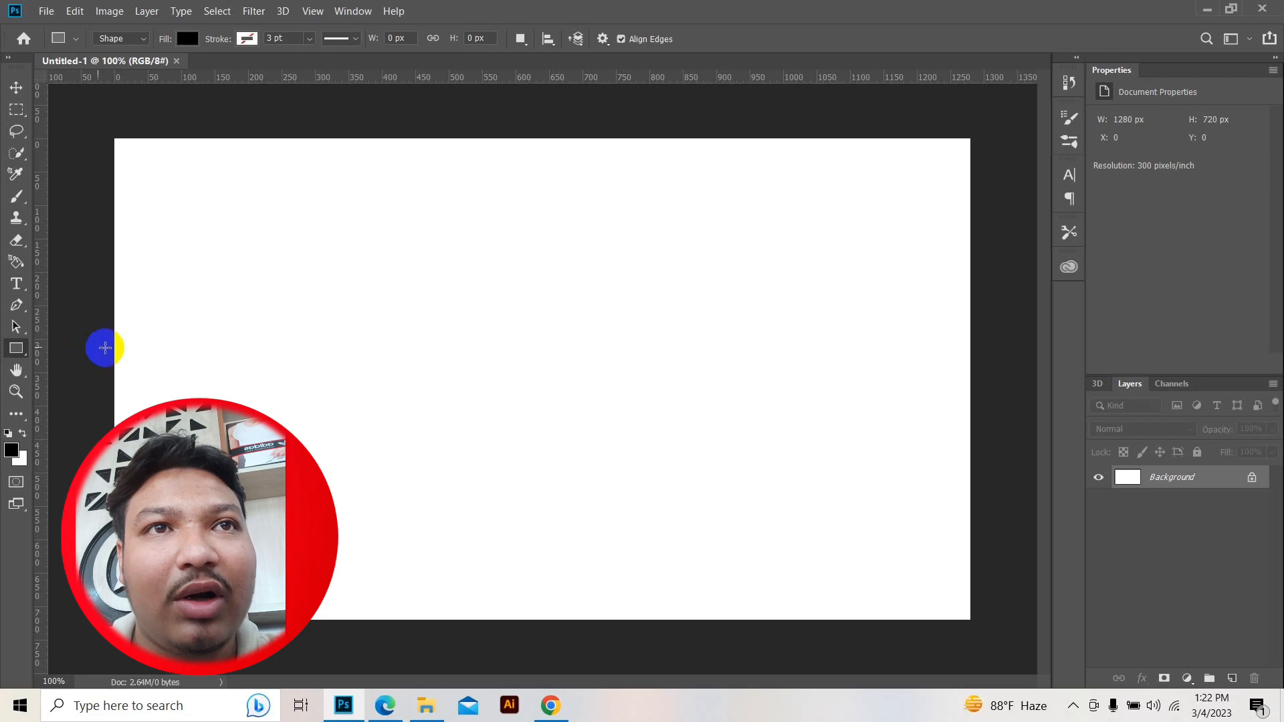
left_click_drag(201, 207, 573, 492)
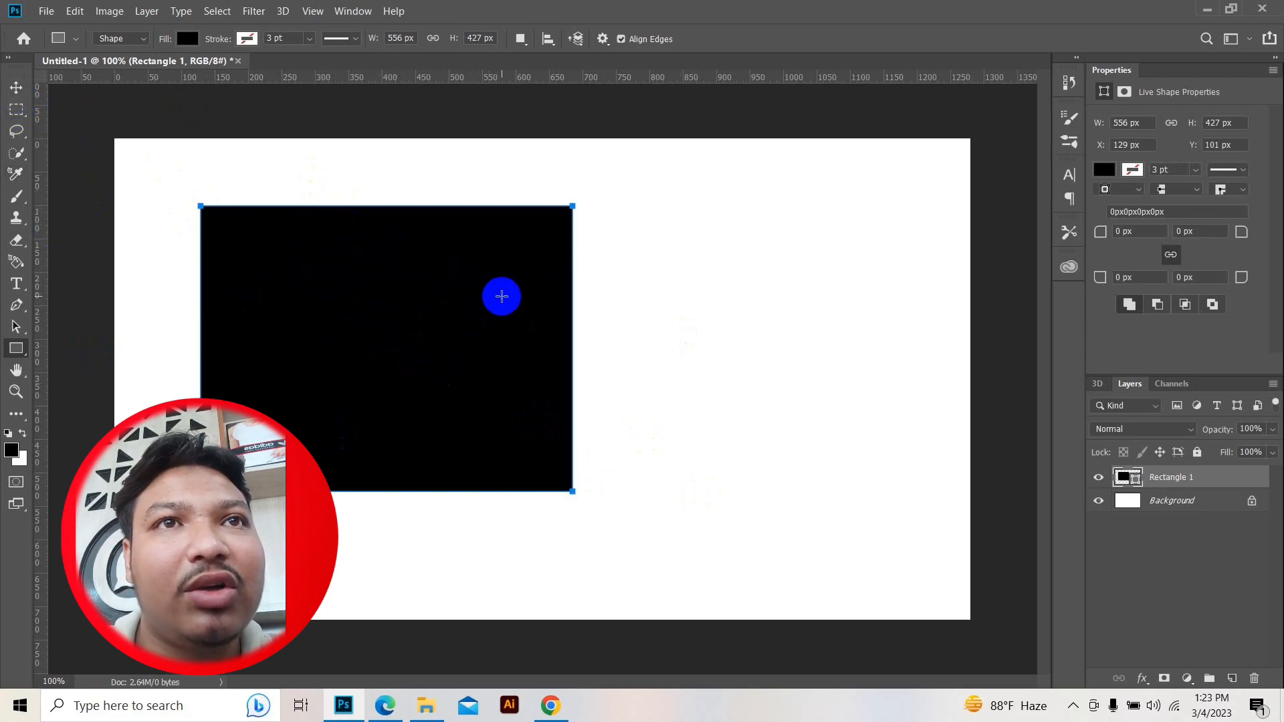
Move the black rectangle to the middle of the canvas, to about X 342 px, Y 129 px
left_click(17, 89)
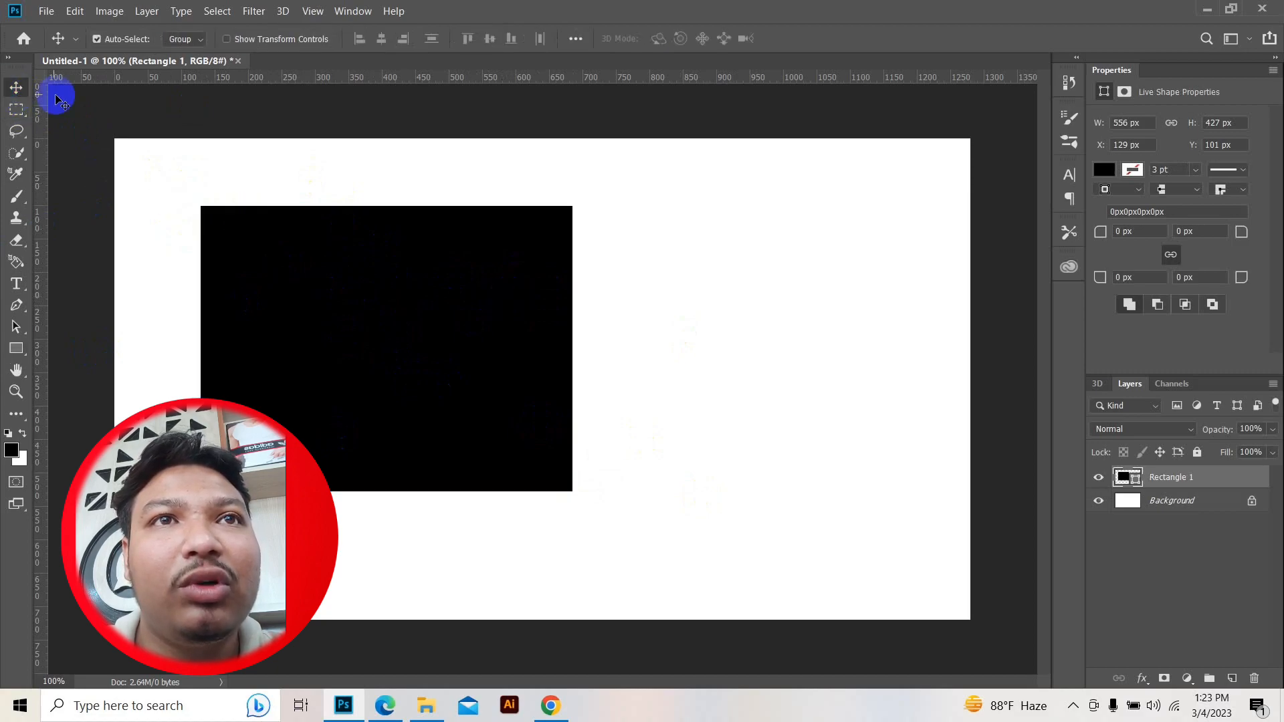
left_click_drag(395, 353, 568, 406)
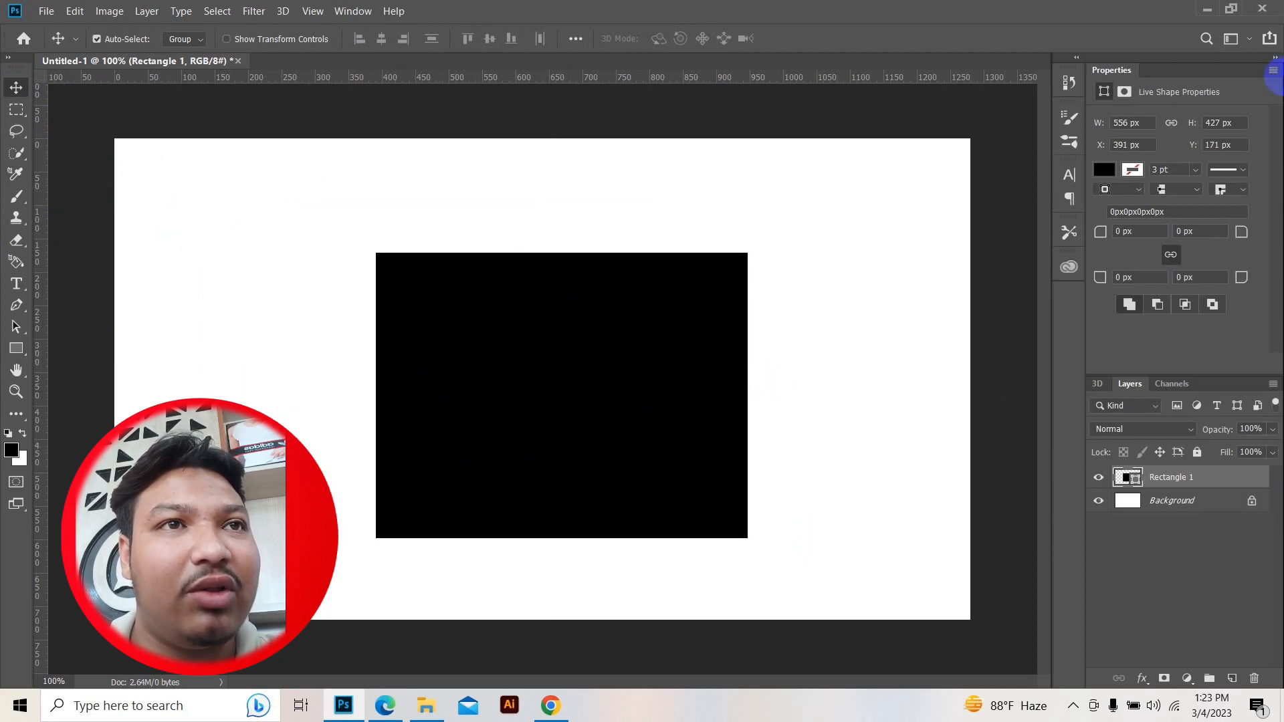
left_click_drag(548, 449, 520, 423)
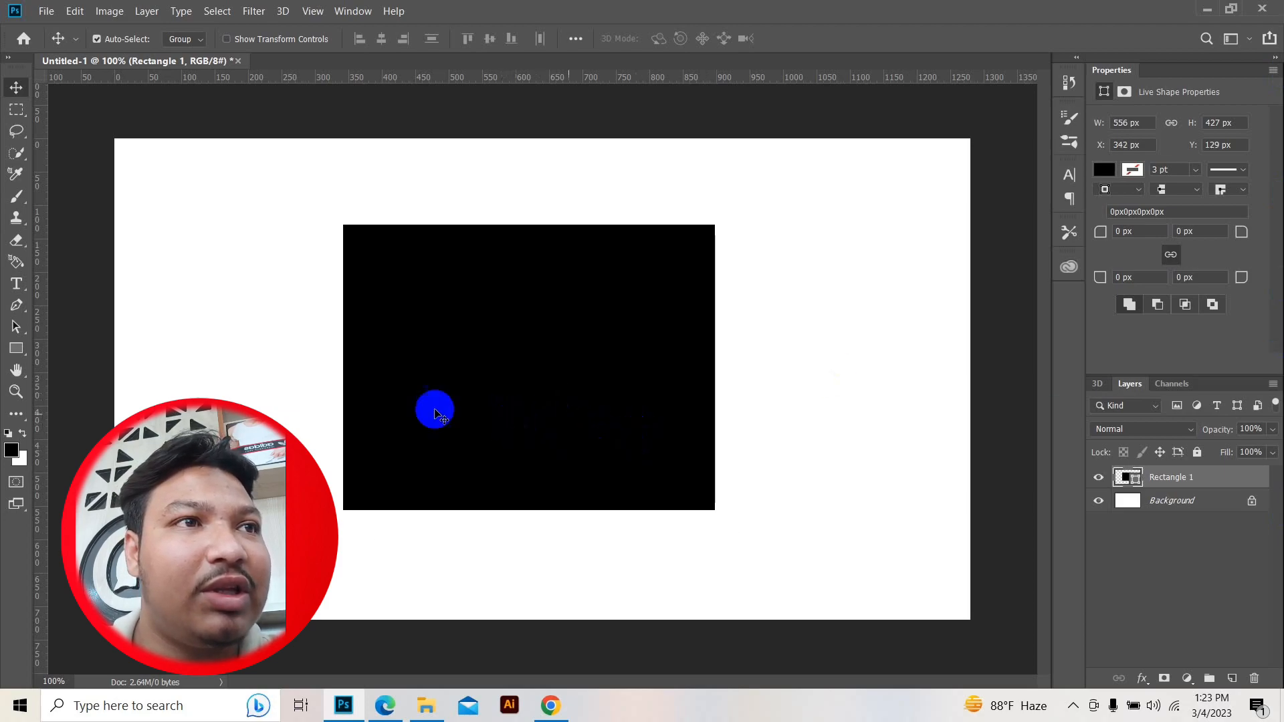
Change the rectangle's fill colour to the red b90c0c
double_click(1131, 478)
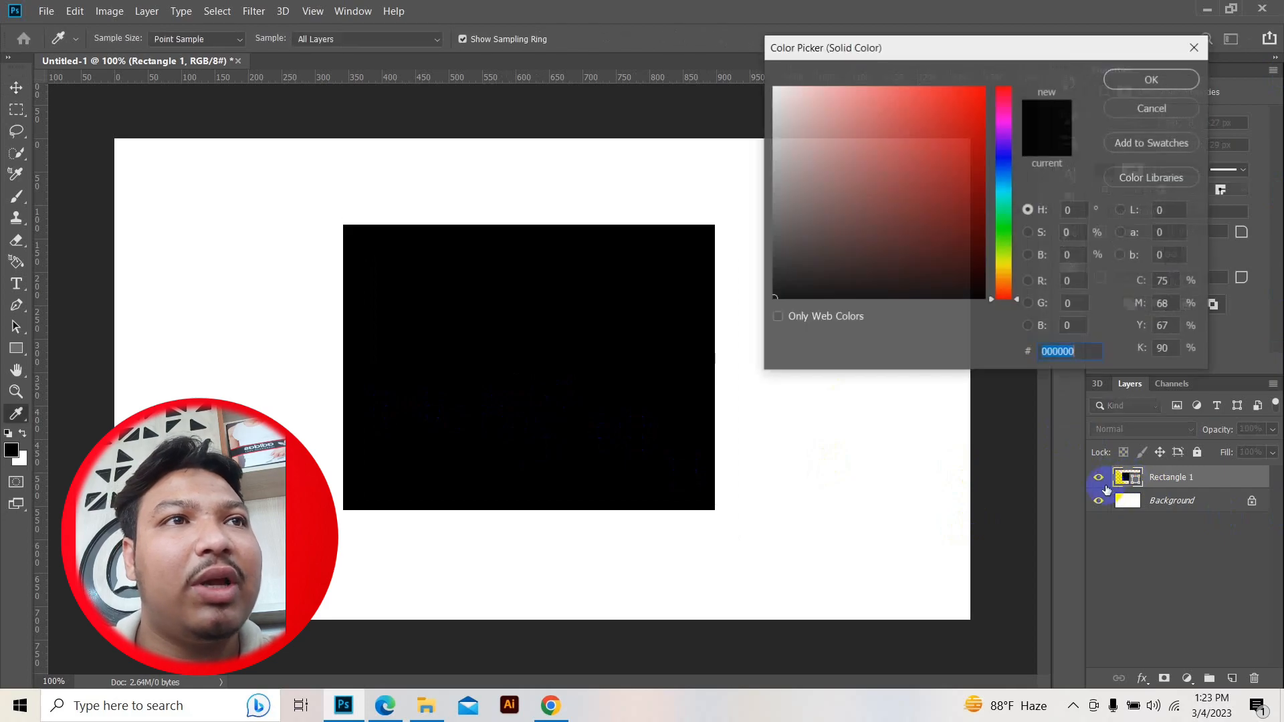
left_click_drag(848, 176, 976, 107)
left_click(972, 143)
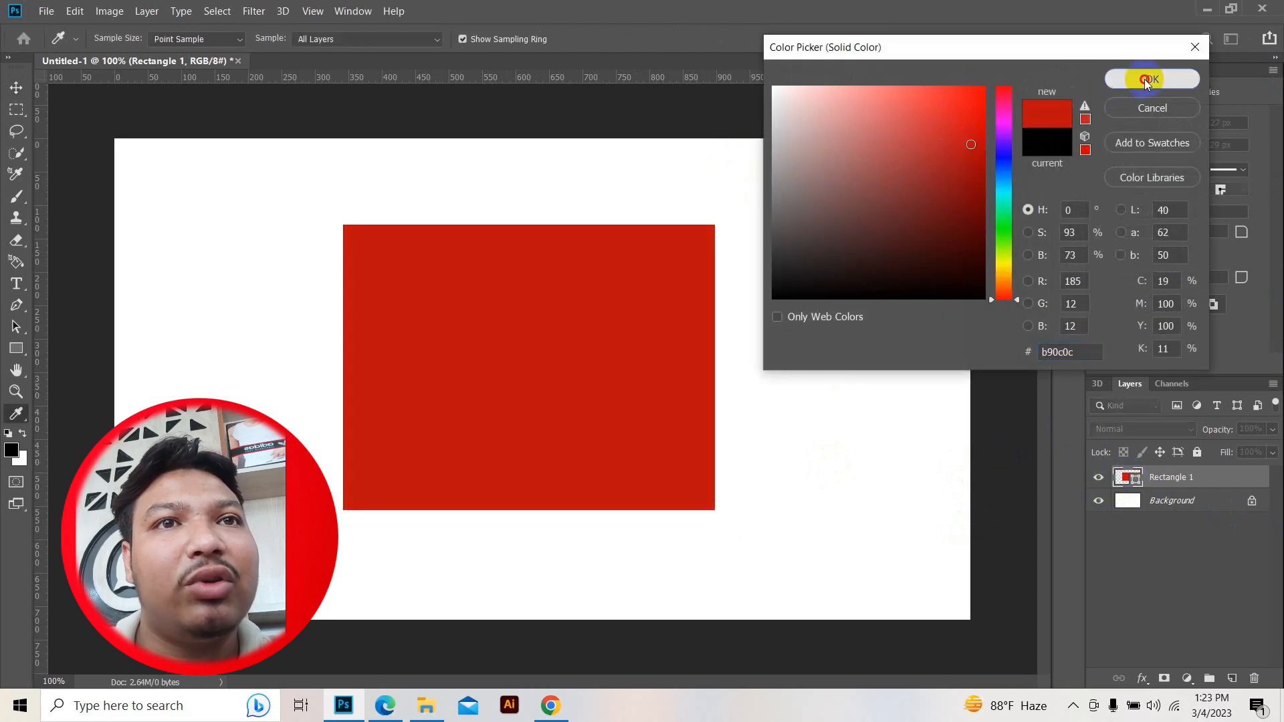
left_click(1146, 80)
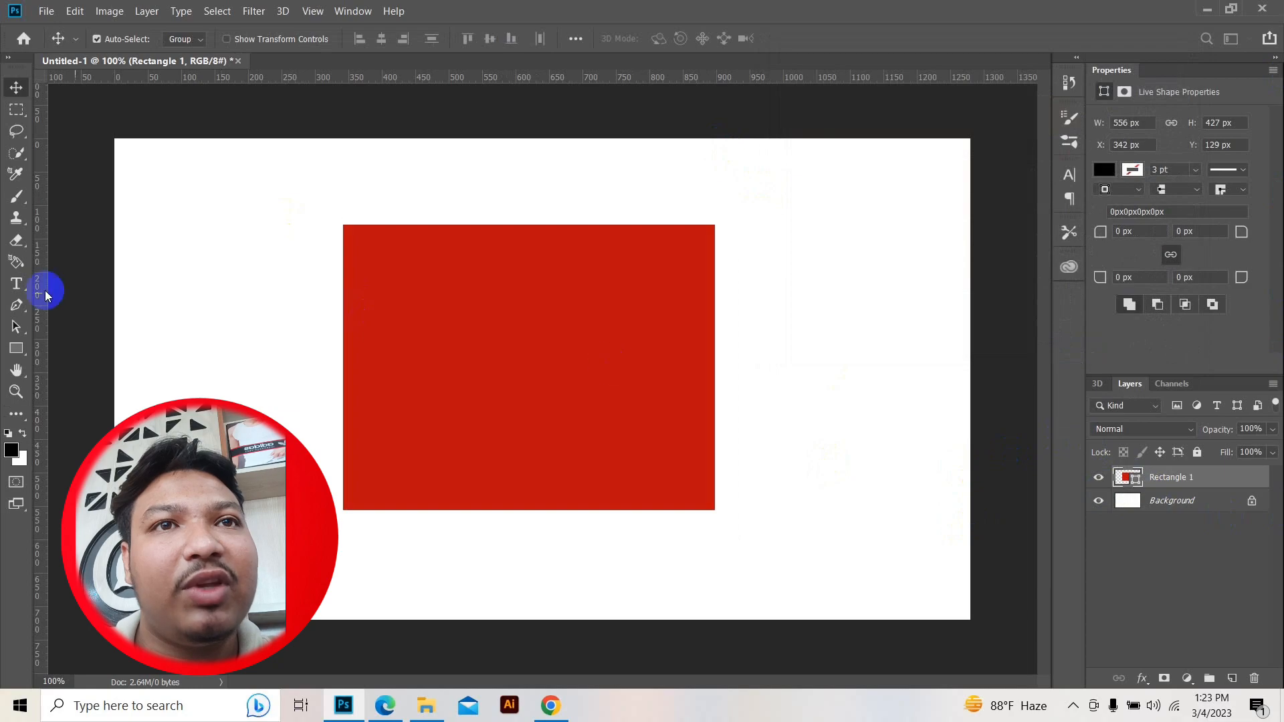
Look at the fill swatches for the red rectangle and move it to about X 246 px, Y 128 px
left_click(16, 350)
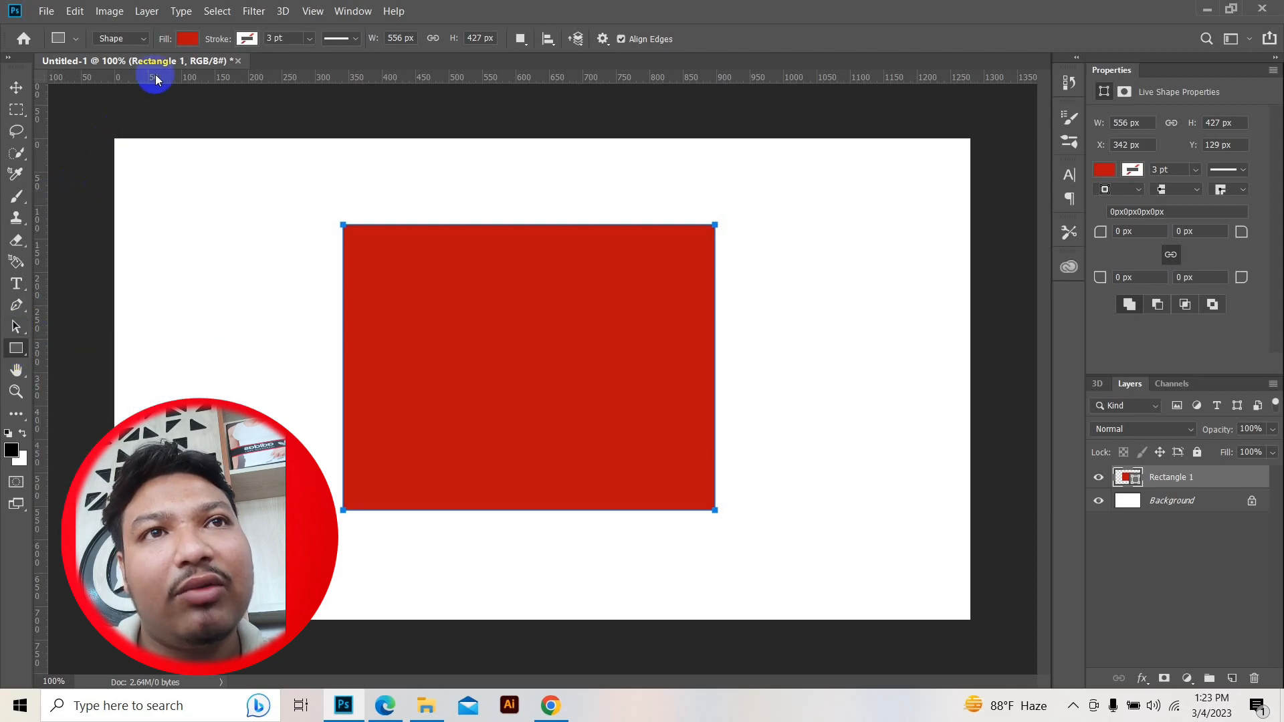
left_click(186, 39)
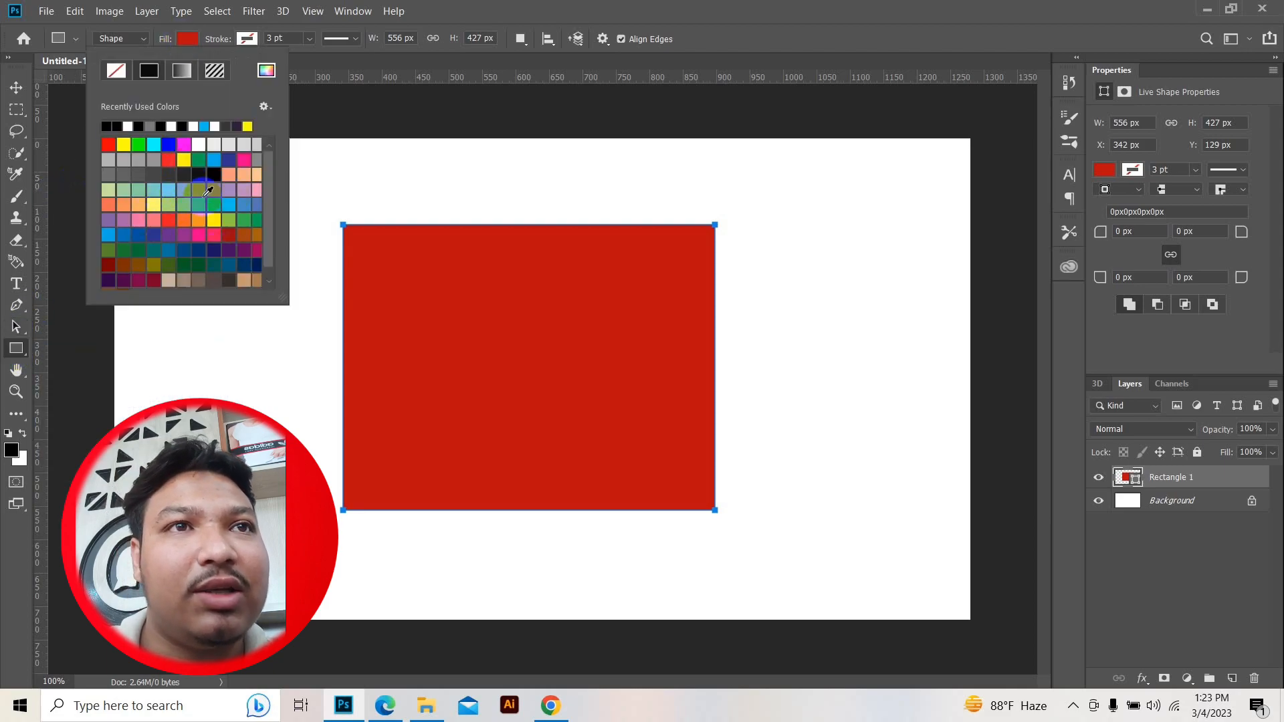
left_click(184, 48)
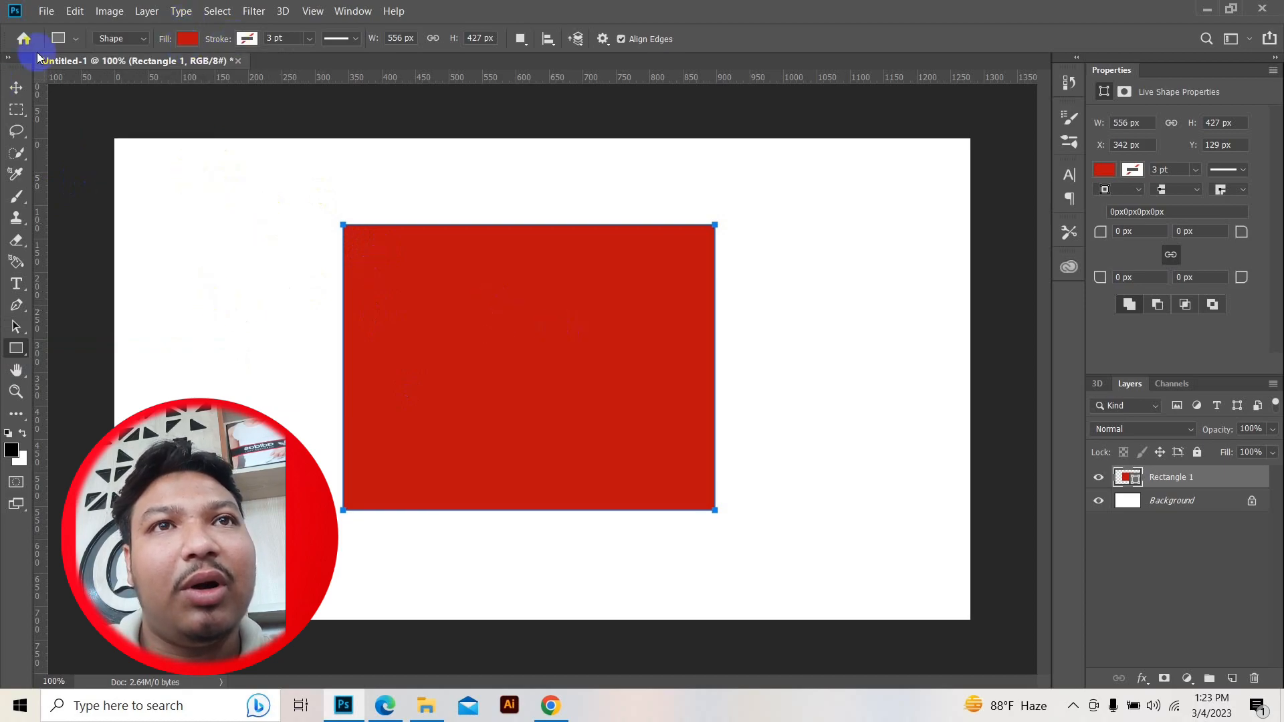
left_click(16, 87)
left_click_drag(543, 401, 422, 354)
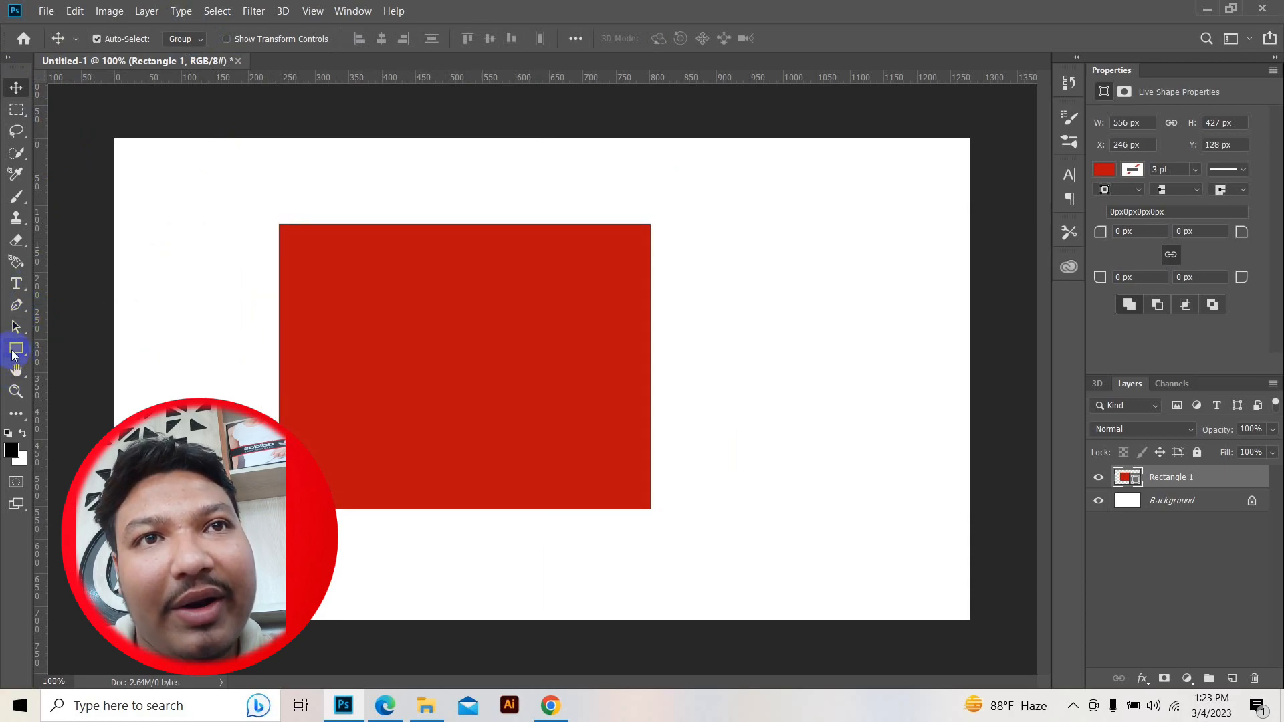
Draw a rounded rectangle about 466 × 351 px with a 10 px radius, overlapping the red rectangle's upper-left part
left_click(13, 352)
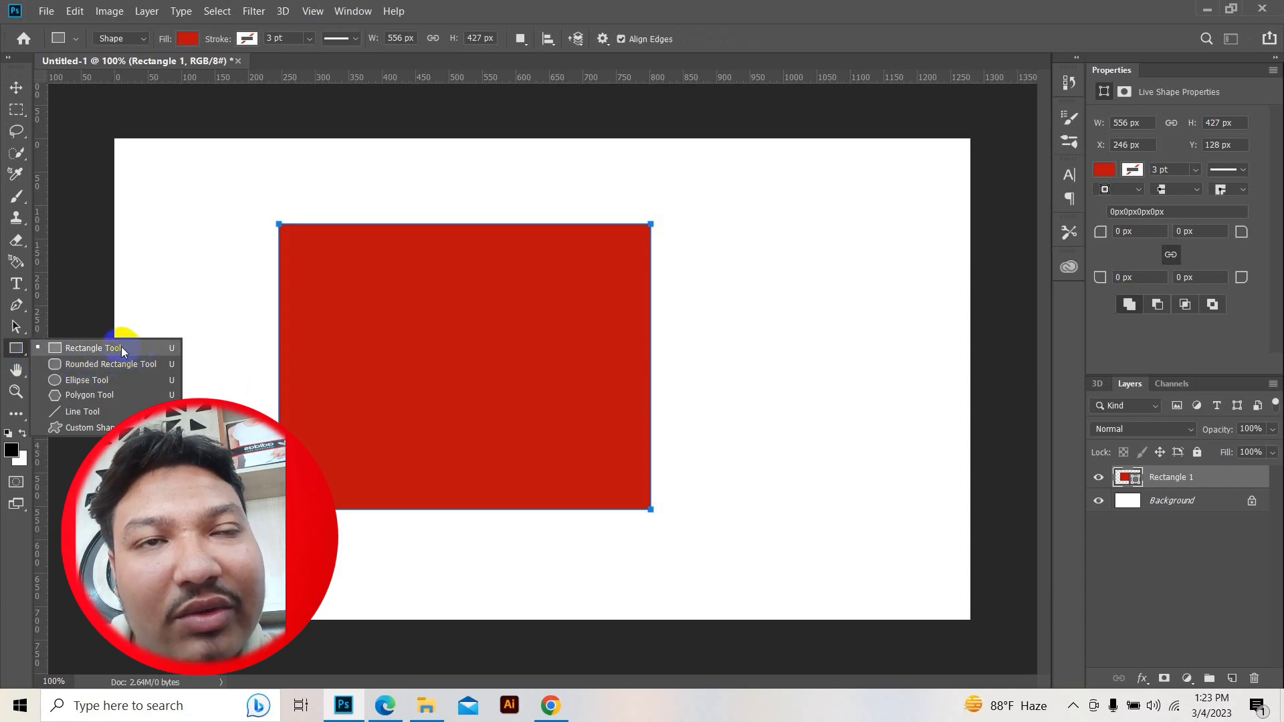
left_click(83, 367)
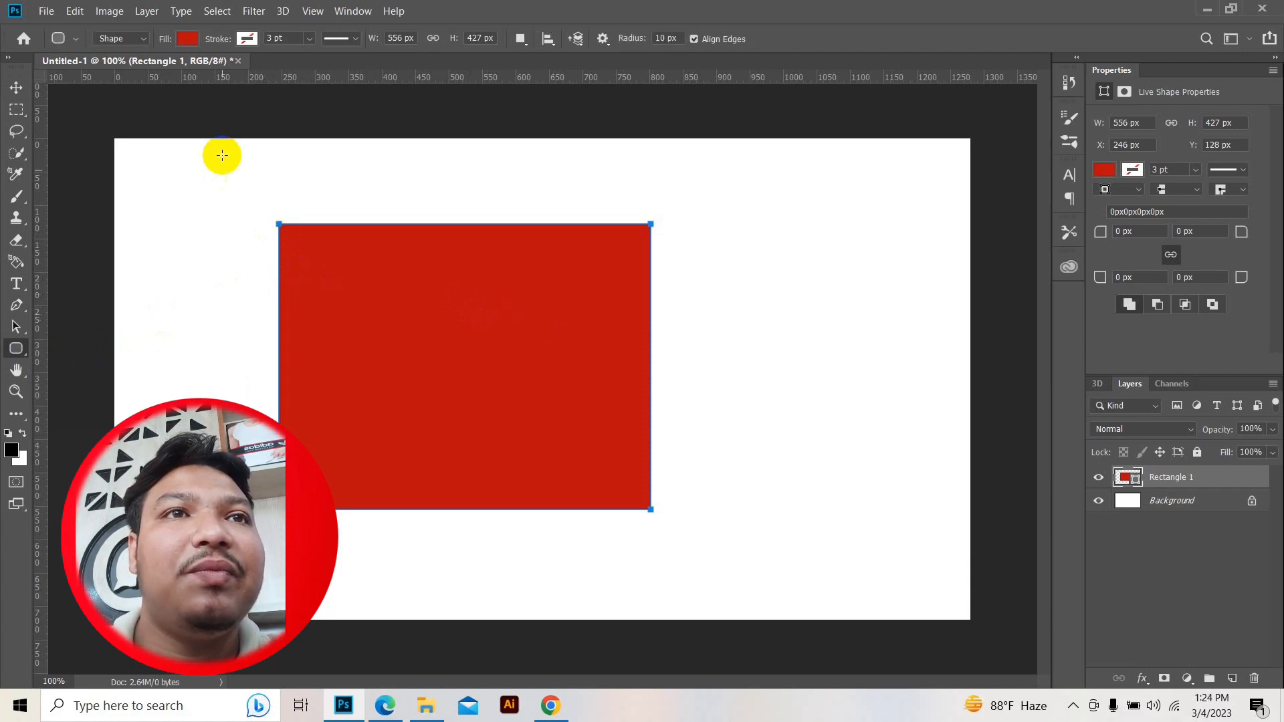
left_click_drag(230, 191, 541, 425)
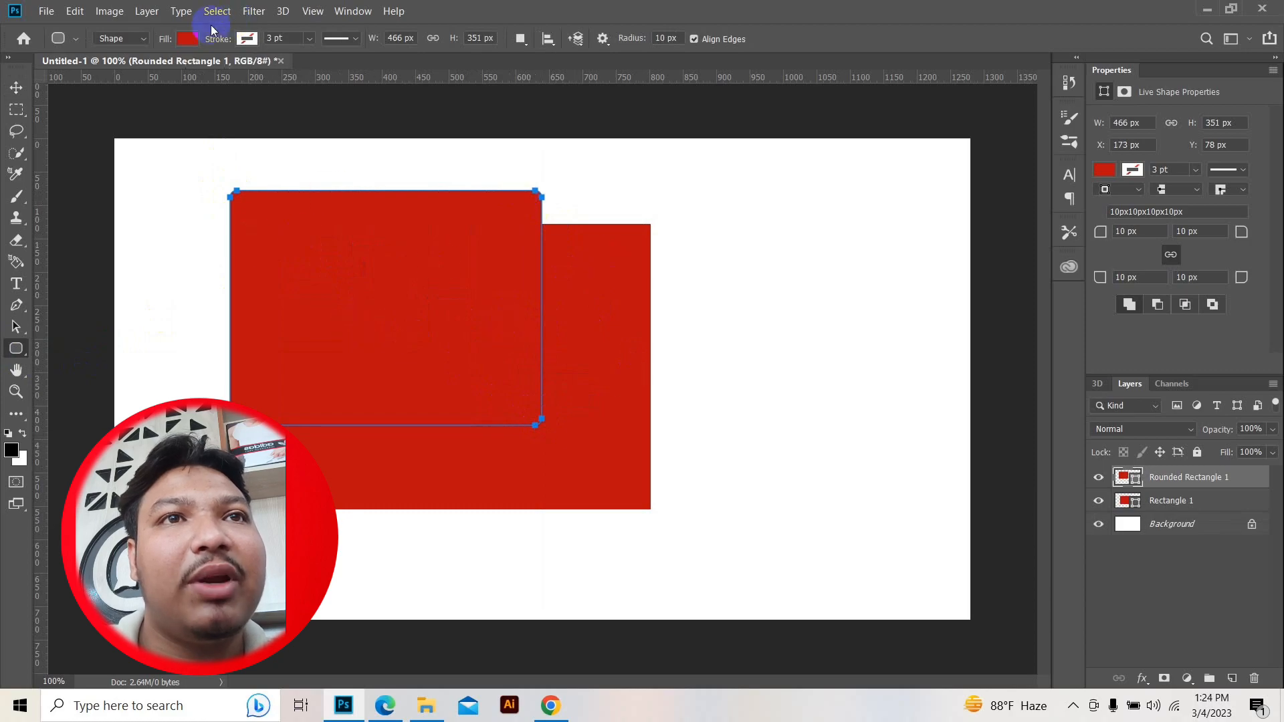
Set the rounded rectangle's fill to yellow from the colour swatches
left_click(187, 40)
left_click(199, 145)
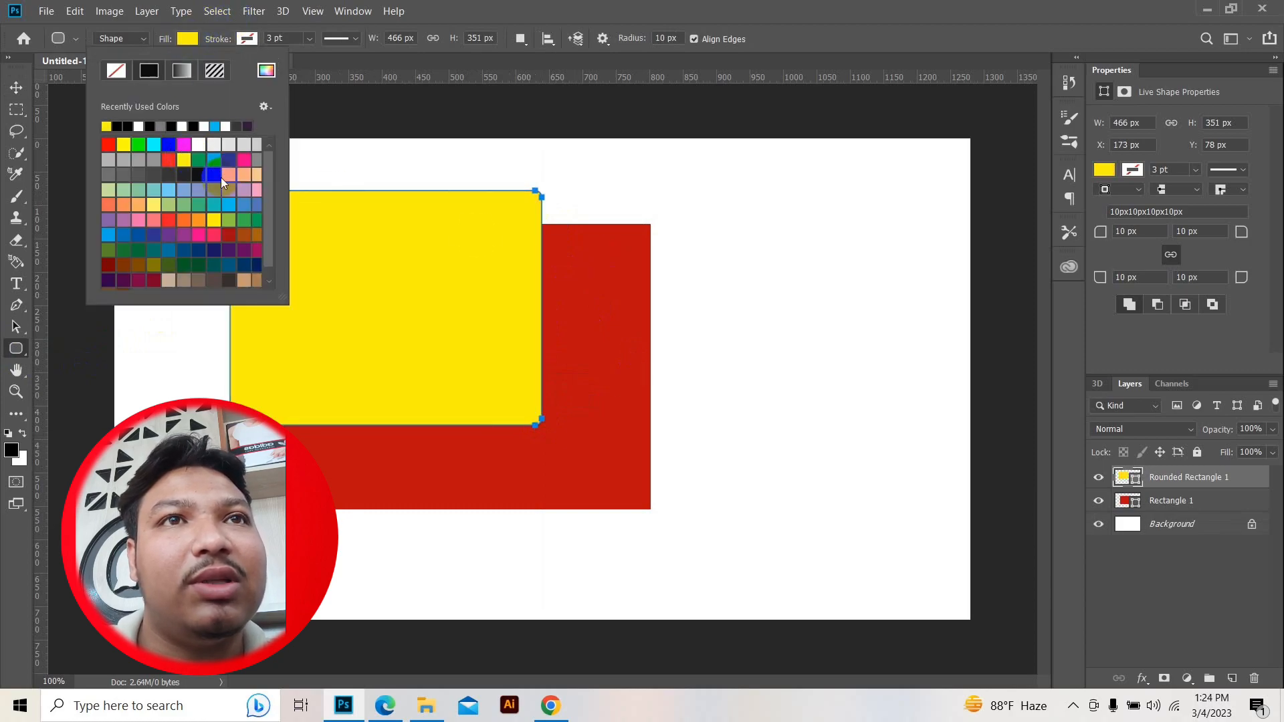
left_click(188, 40)
Move the yellow rounded rectangle over the red rectangle's right edge, to about X 727 px, Y 185 px
left_click(14, 87)
left_click_drag(343, 291, 649, 350)
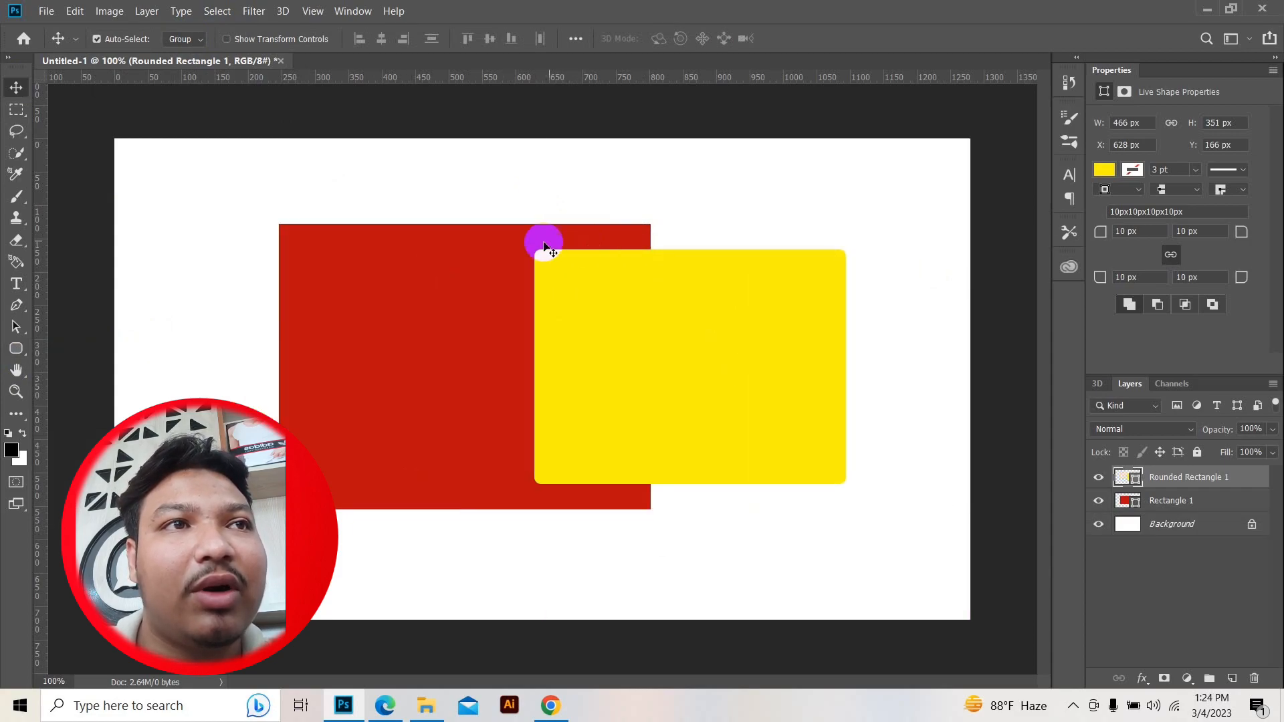
left_click_drag(622, 378, 689, 391)
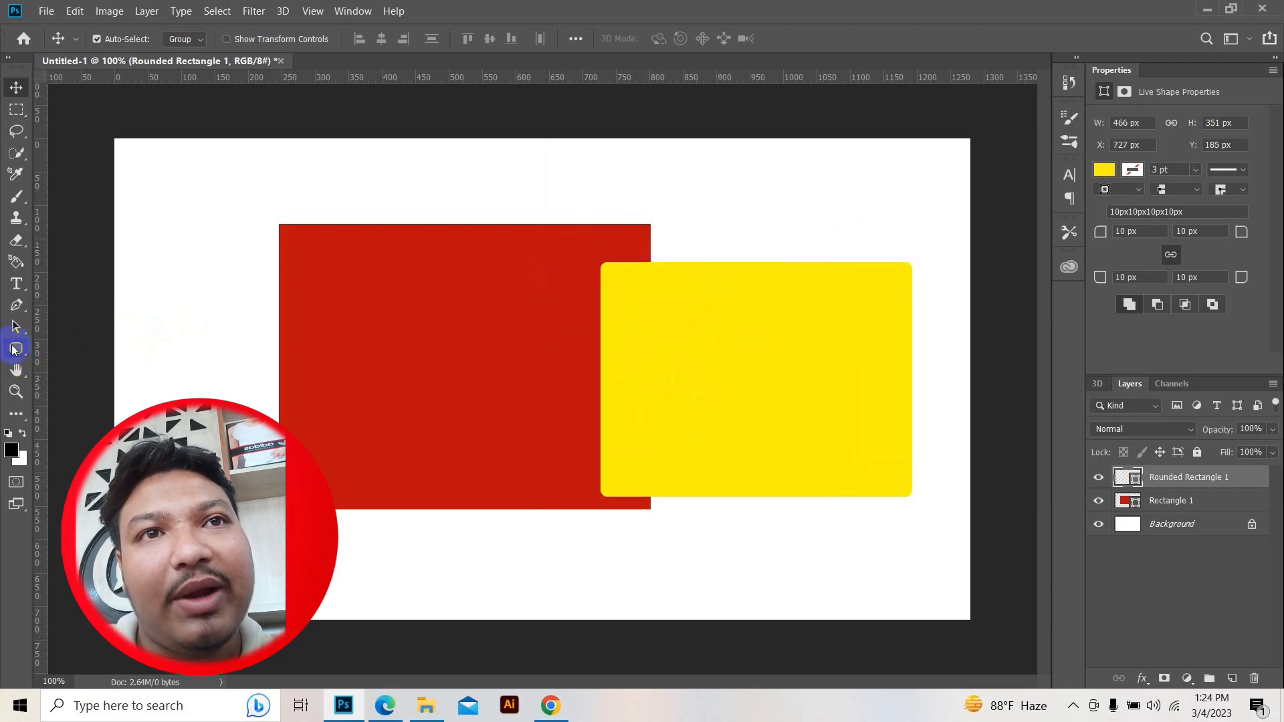
Draw and undo a trial ellipse, and draw a yellow circle about 512 px wide over the red rectangle's left part
left_click(13, 349)
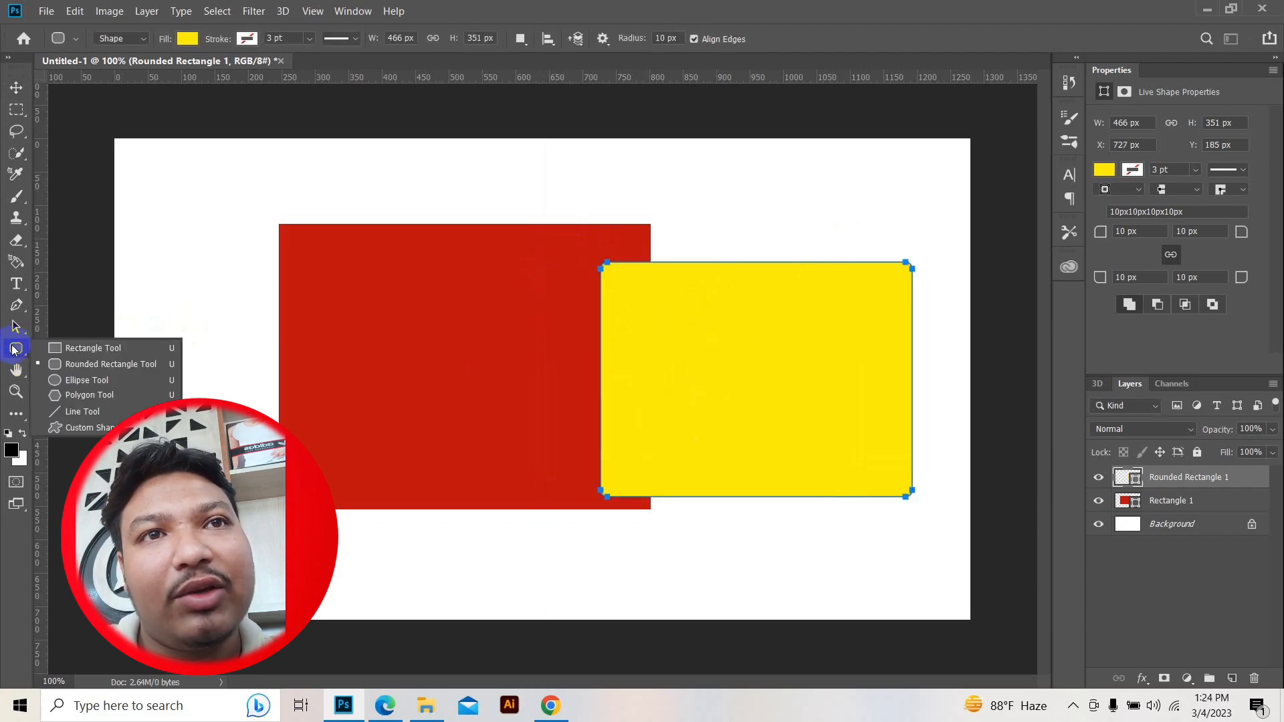
left_click(62, 381)
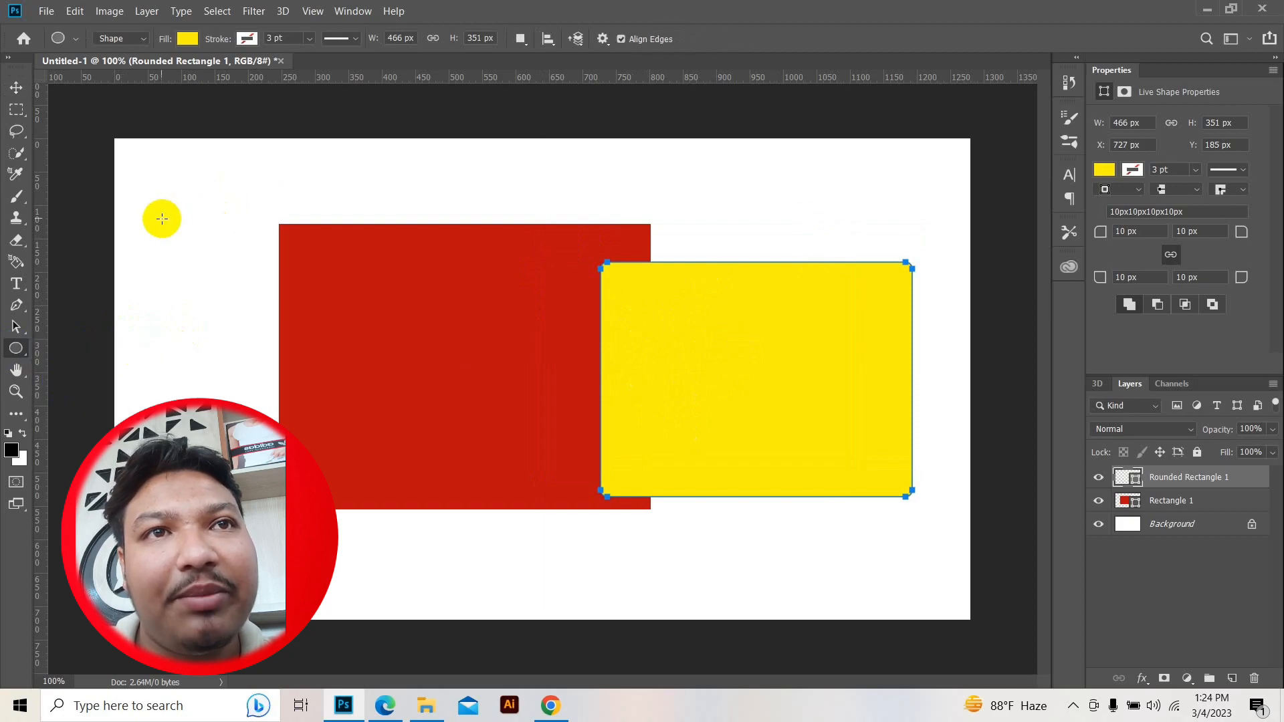
left_click_drag(154, 219, 267, 396)
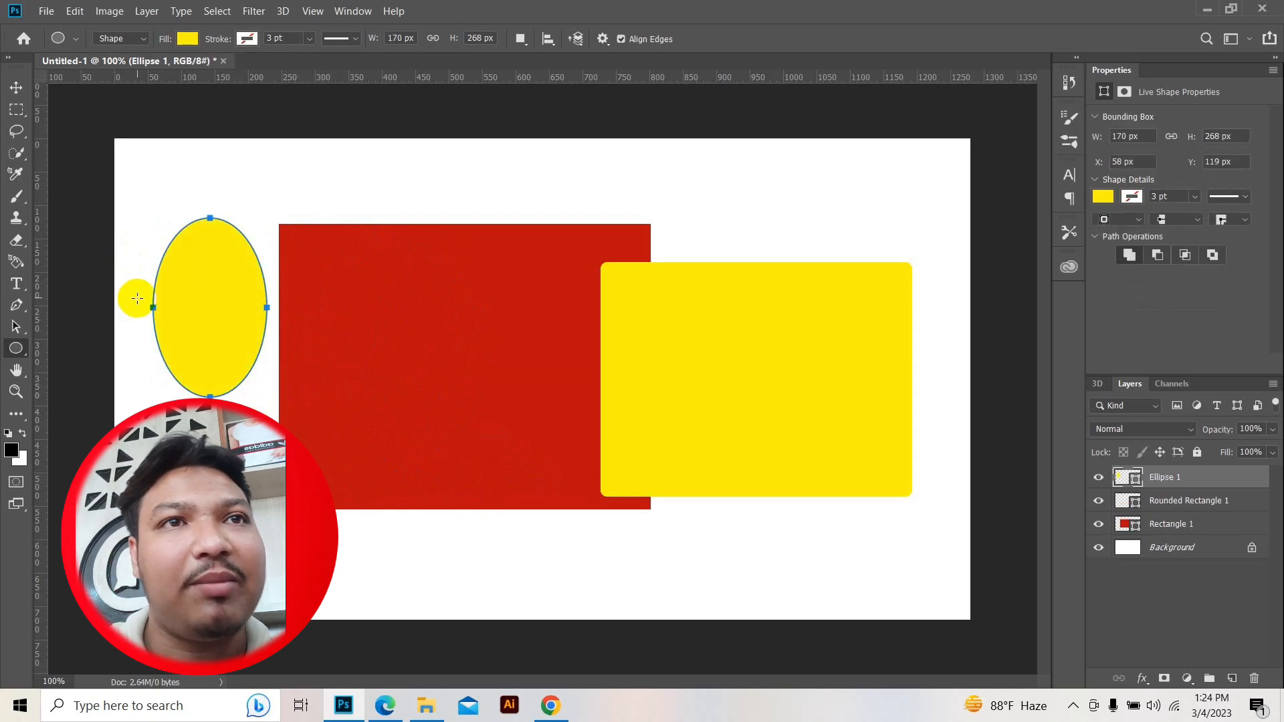
key("ctrl+z")
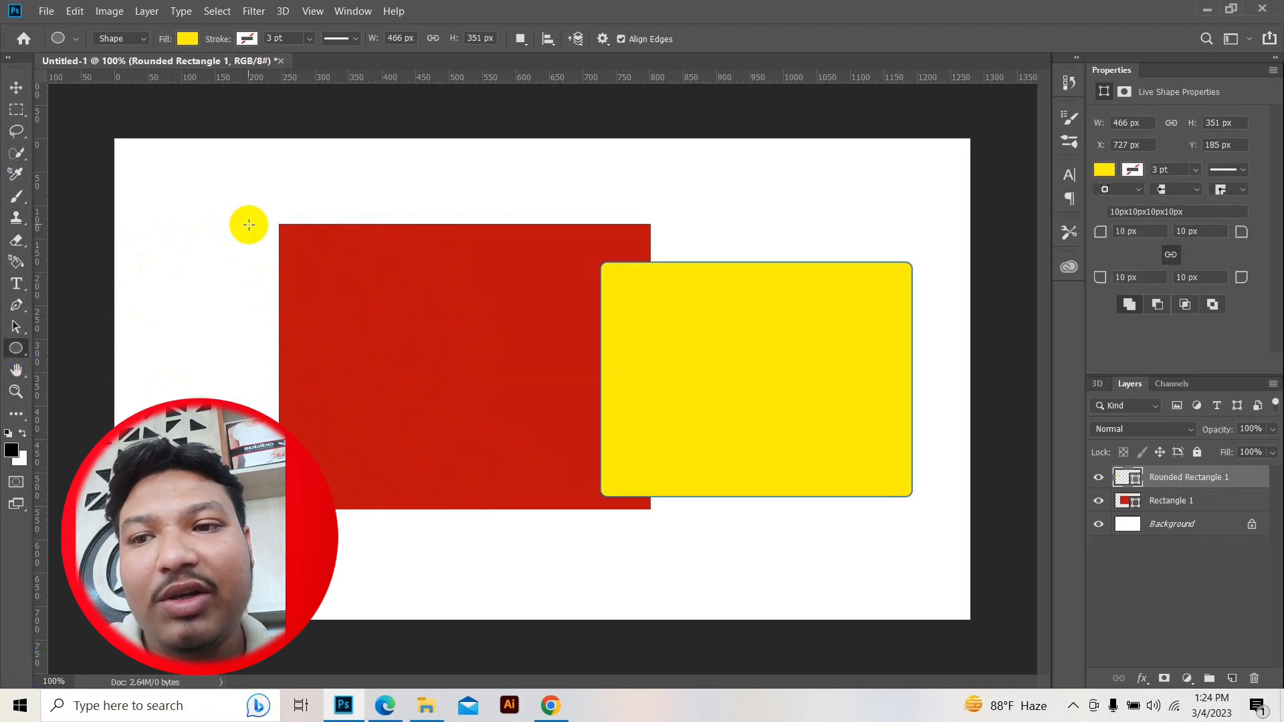
left_click_drag(174, 197, 562, 540)
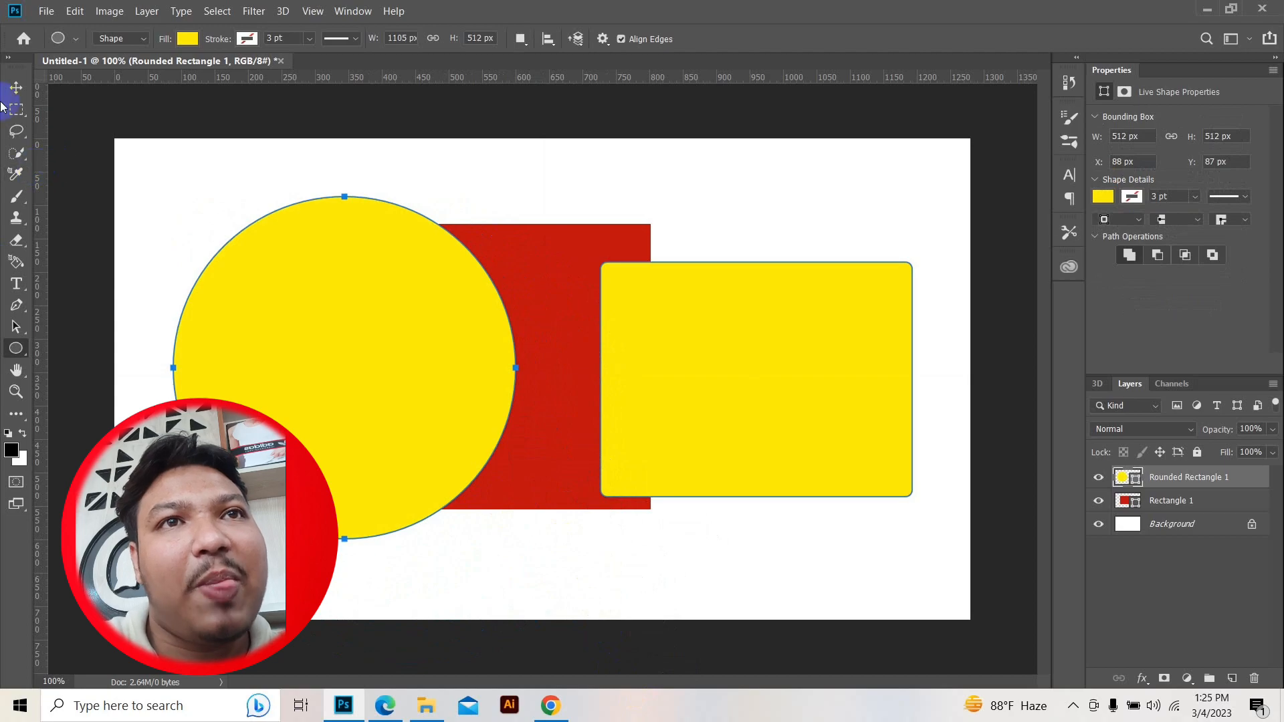
Select the circle, the rounded rectangle and the red rectangle in turn to check which layer each shape belongs to
left_click(16, 87)
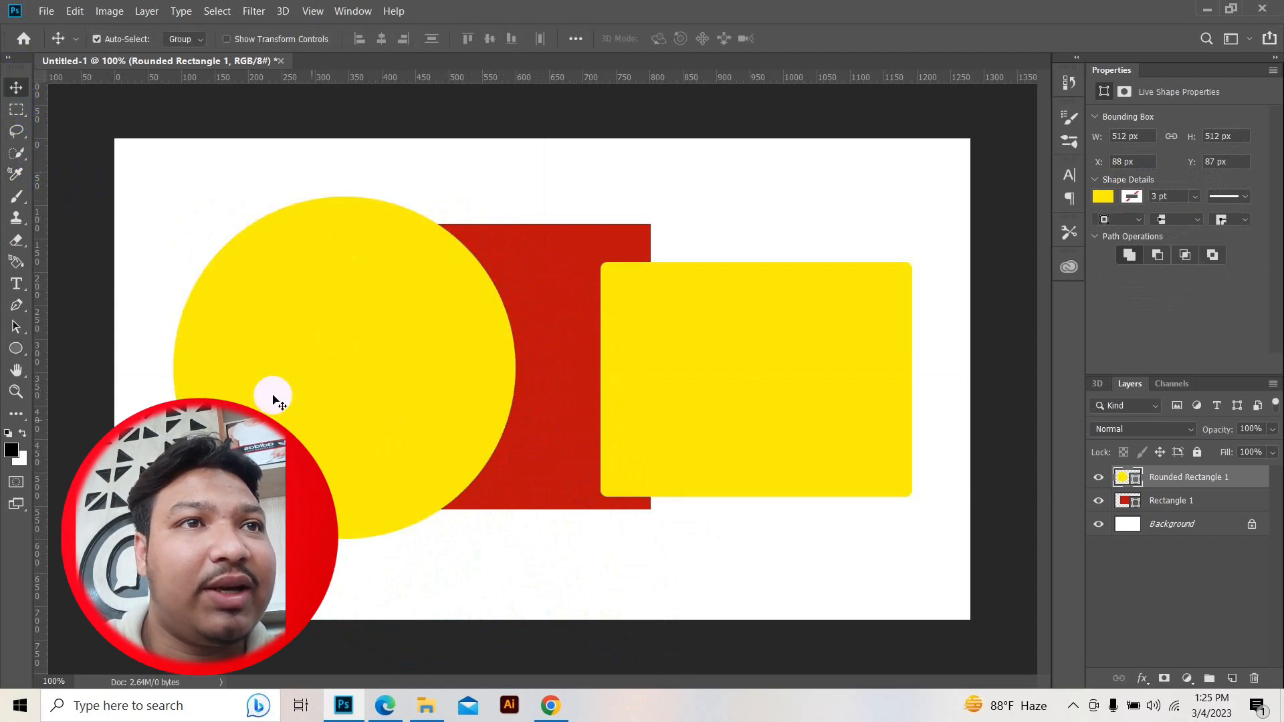
left_click(535, 329)
left_click(659, 389)
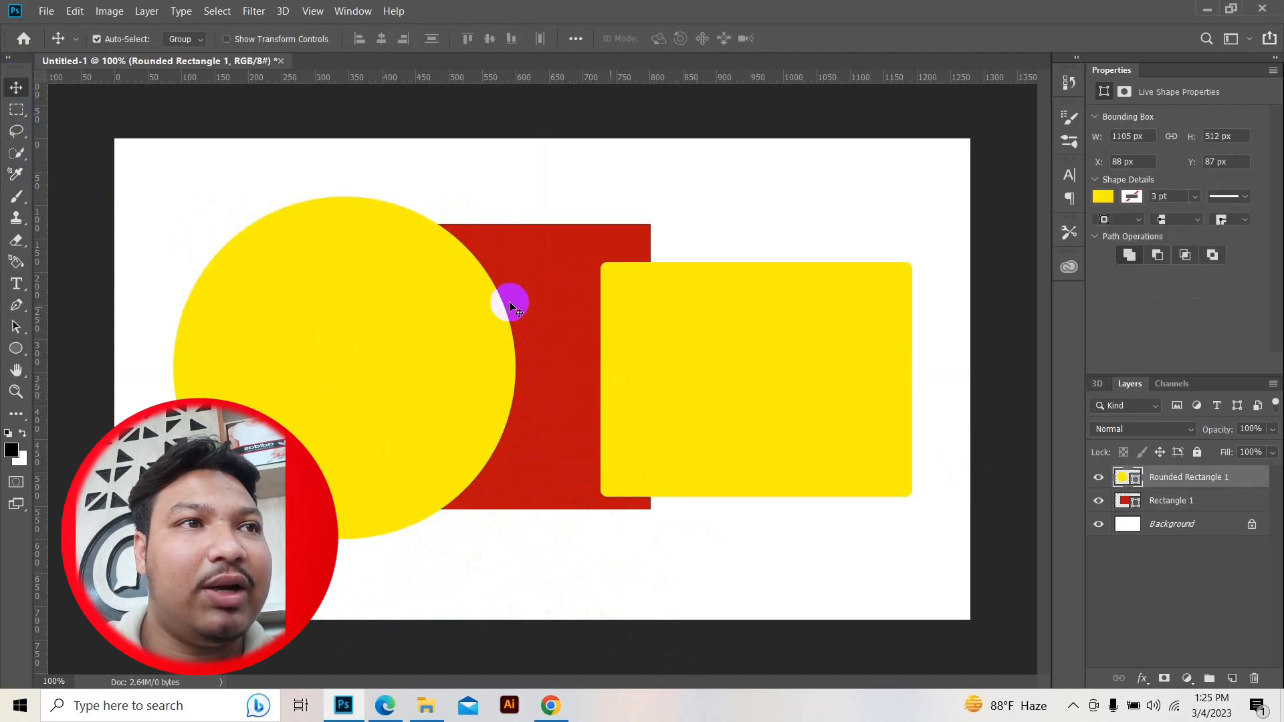
left_click(585, 327)
left_click(516, 255)
left_click(1169, 503)
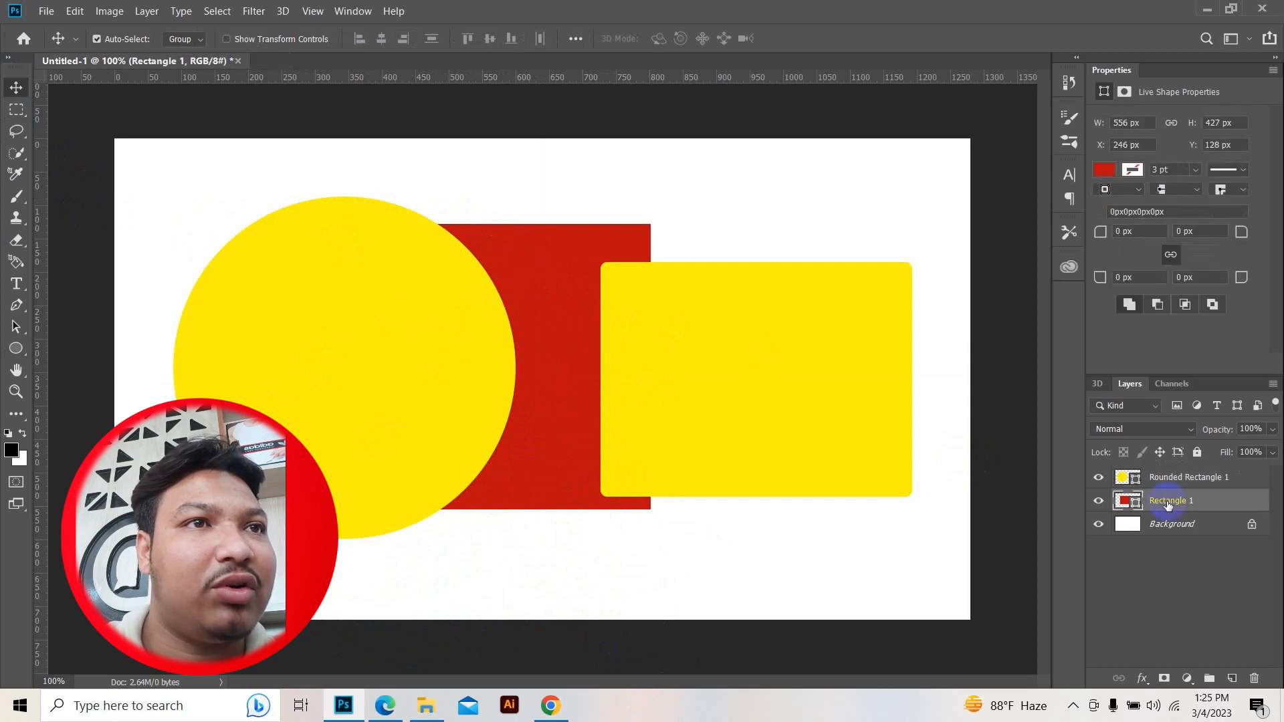
left_click(560, 292)
left_click(1221, 508)
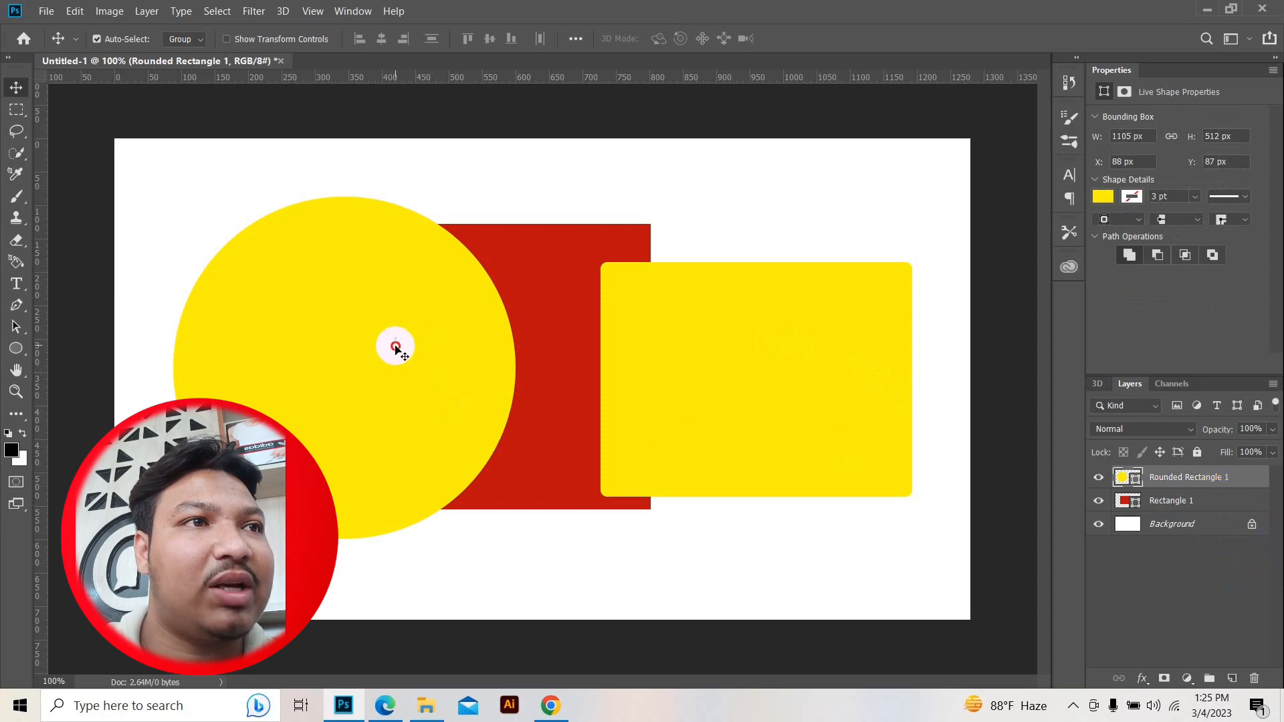
Hide and reshow the layer holding the yellow circle and rounded rectangle, and delete that layer
left_click(1214, 478)
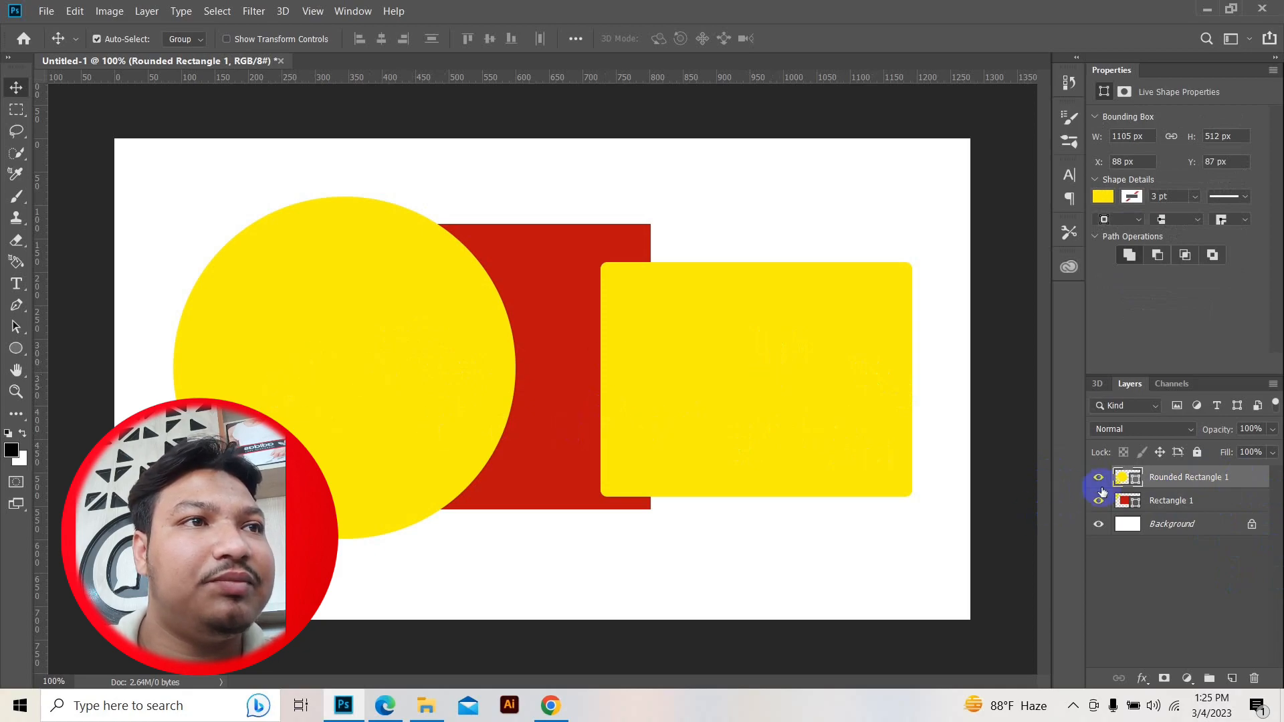
left_click(1099, 478)
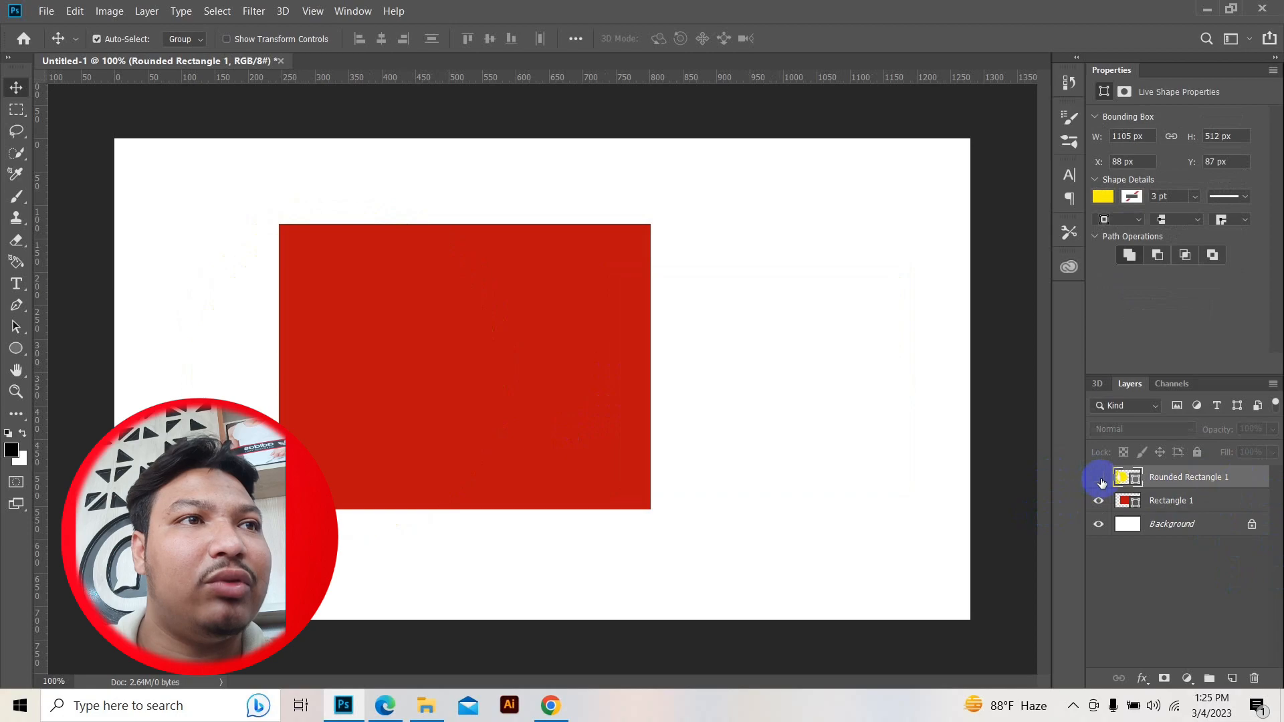
left_click(1099, 478)
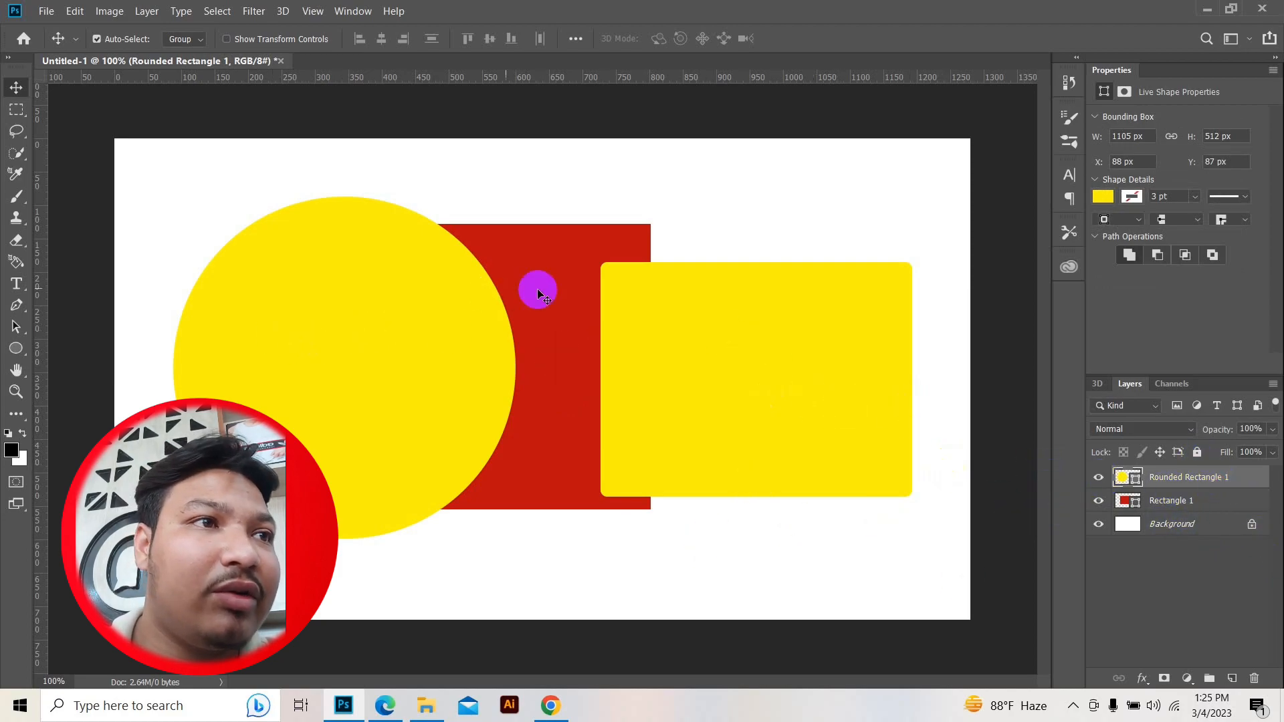
left_click(1256, 674)
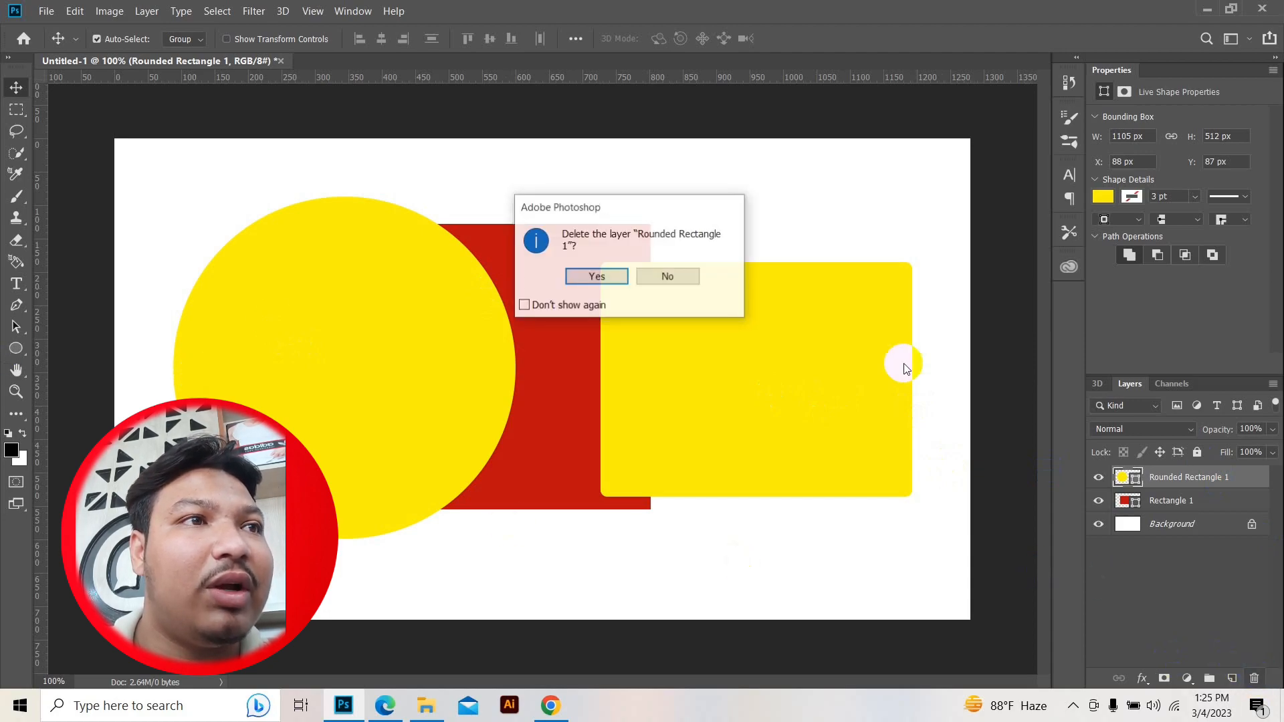
left_click(602, 275)
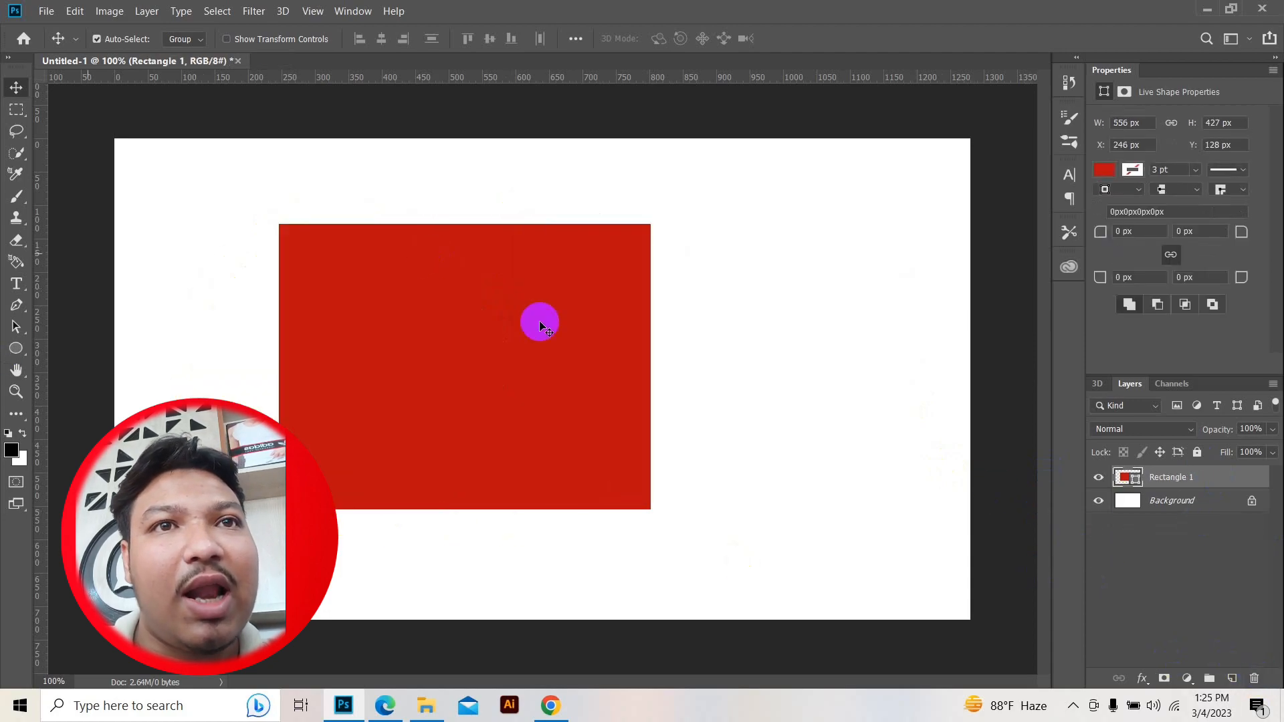
Draw a red circle about 337 px wide to the right of the red rectangle with the Ellipse tool
left_click(16, 348)
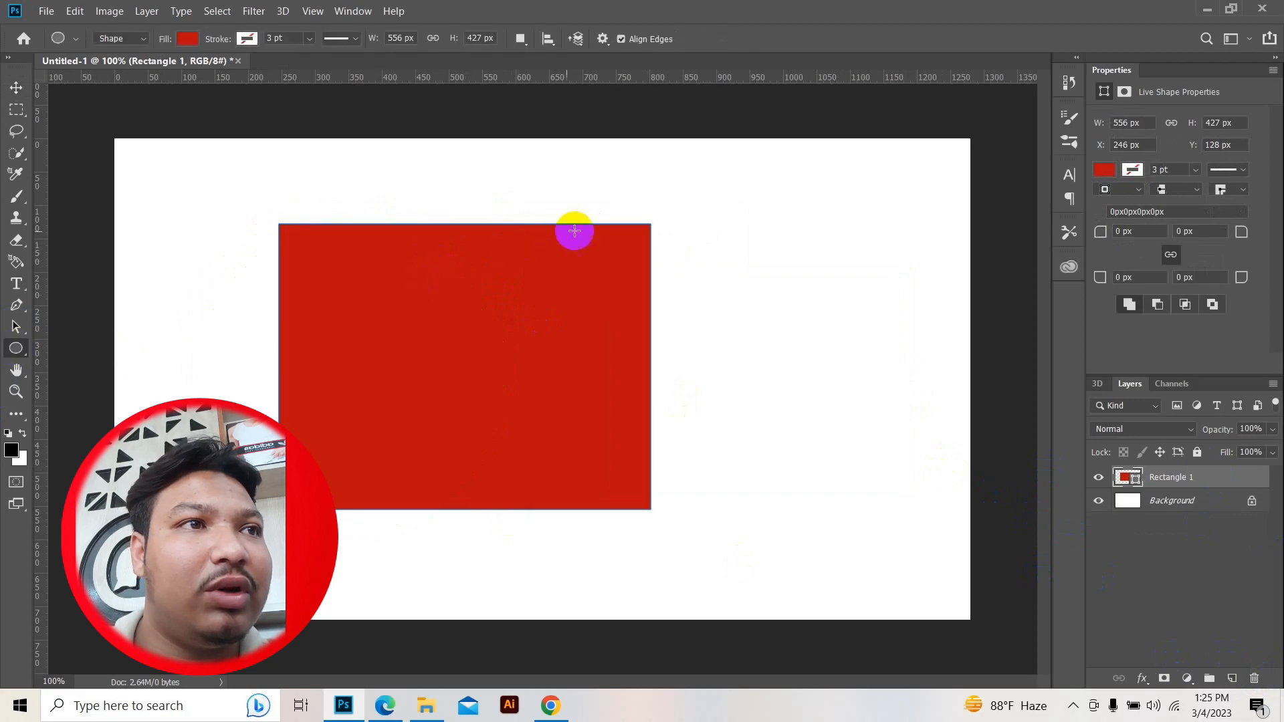
mouse_move(729, 224)
left_mouse_down()
mouse_move(854, 384)
mouse_move(955, 456)
left_mouse_up()
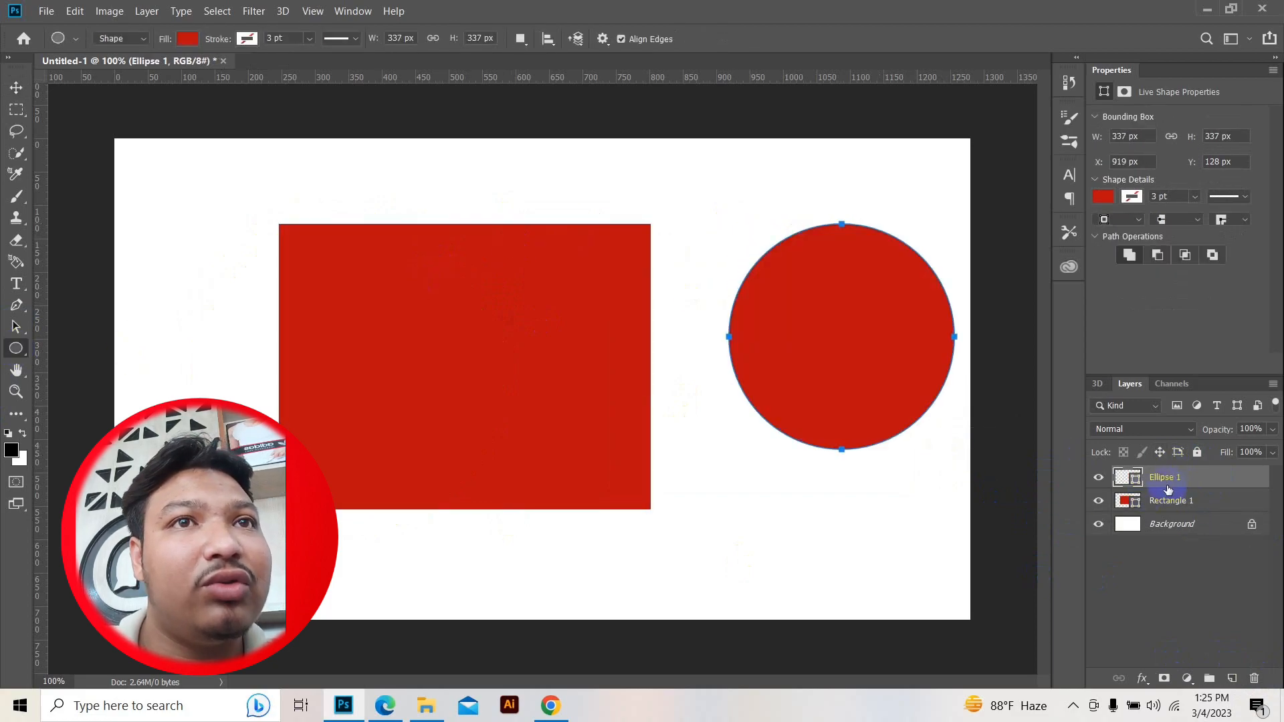
left_click(16, 87)
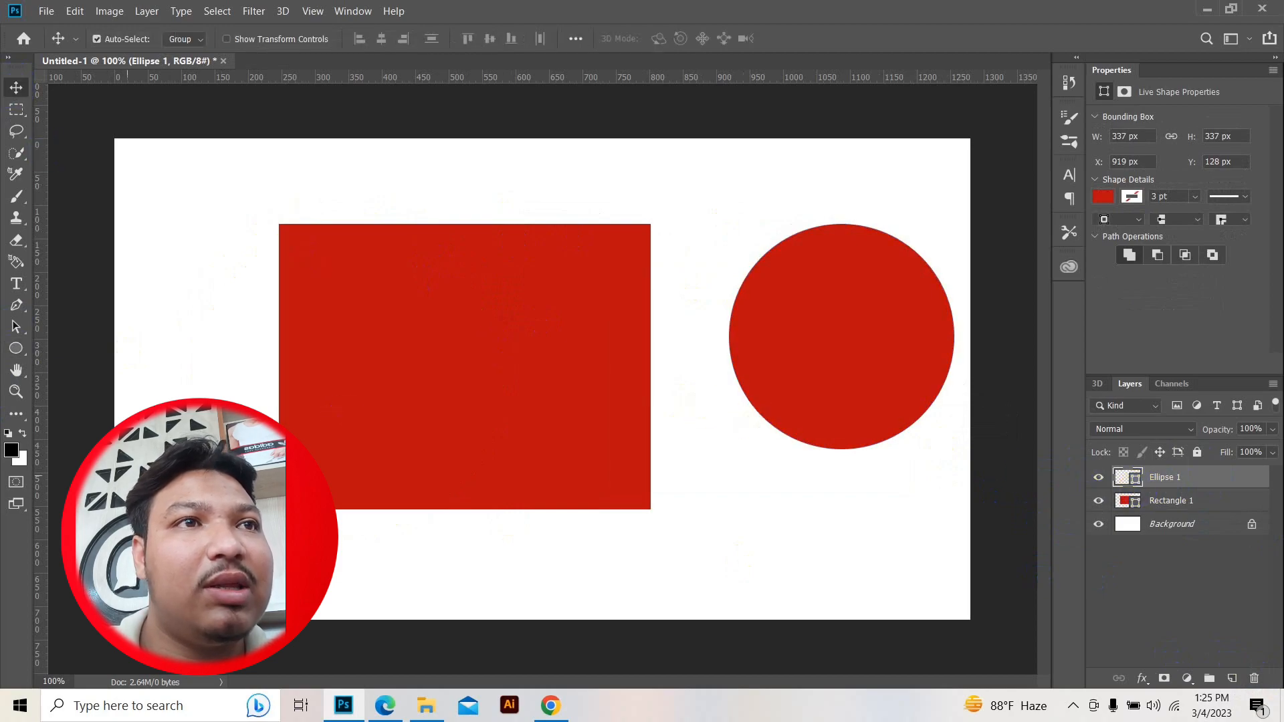
Add a new layer, draw a black circle about 325 px wide over the red rectangle's lower-left corner, and delete it
left_click(16, 348)
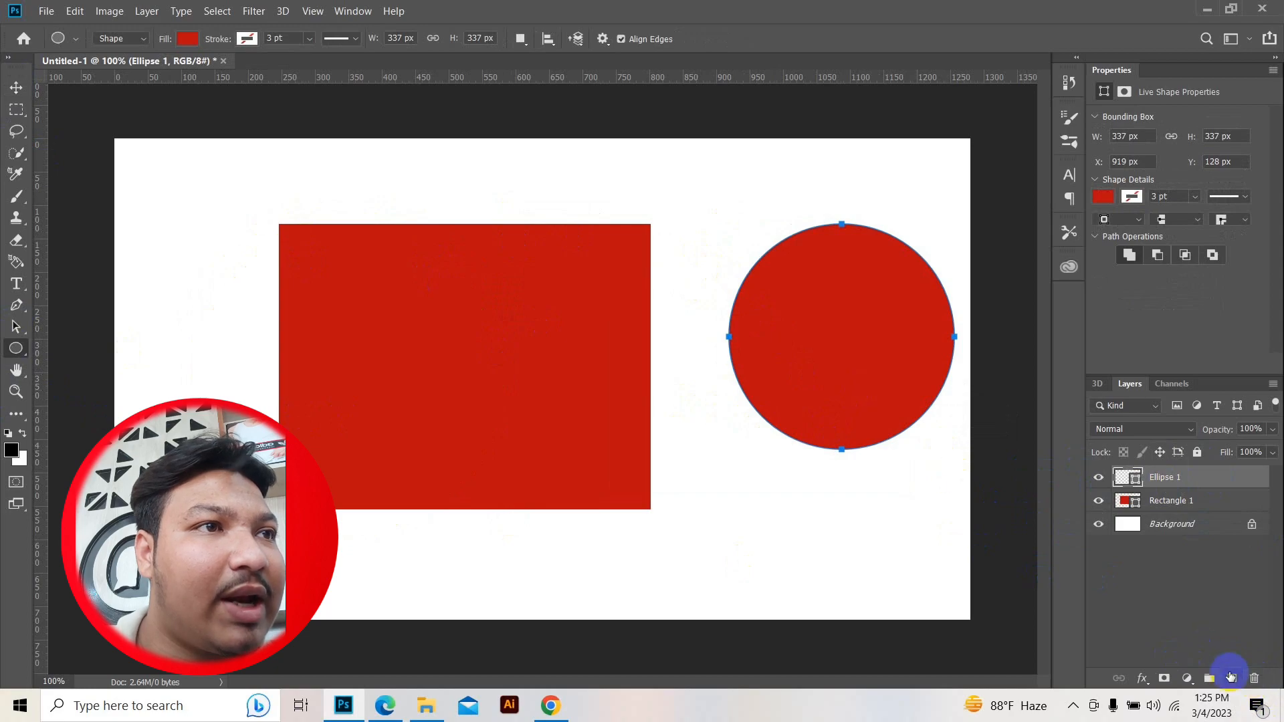
left_click(1233, 680)
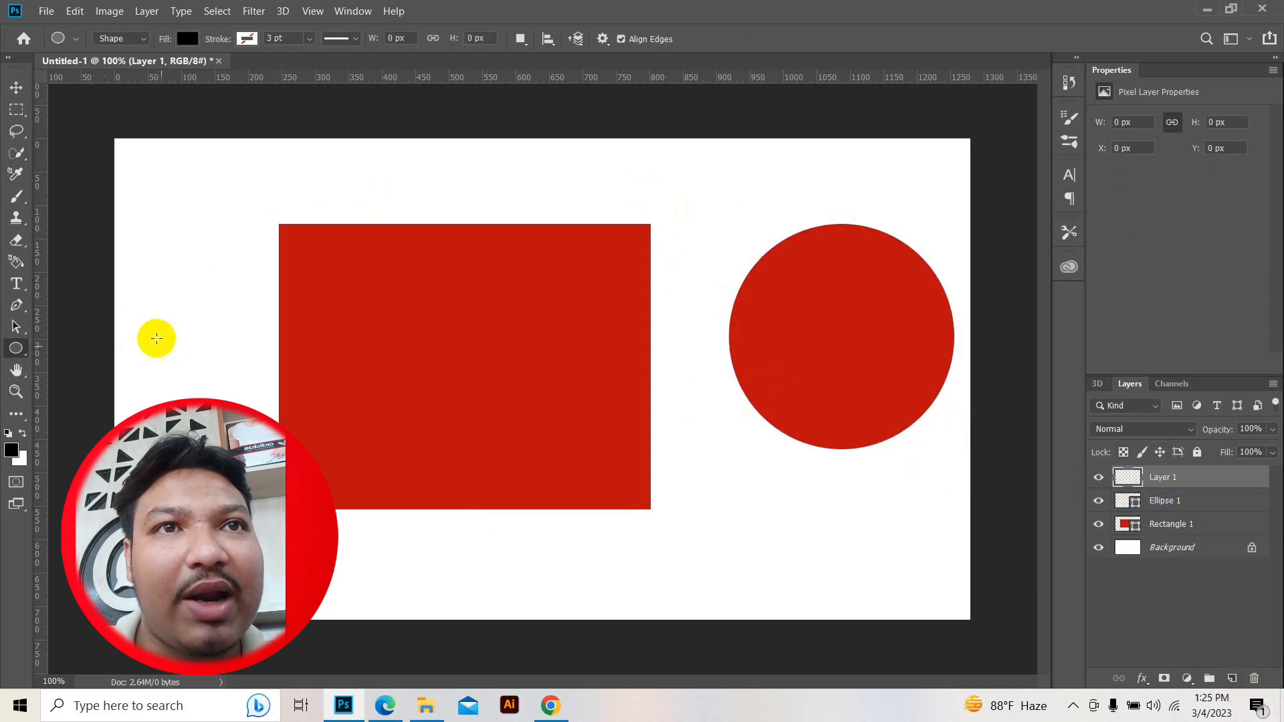
left_click_drag(149, 311, 367, 625)
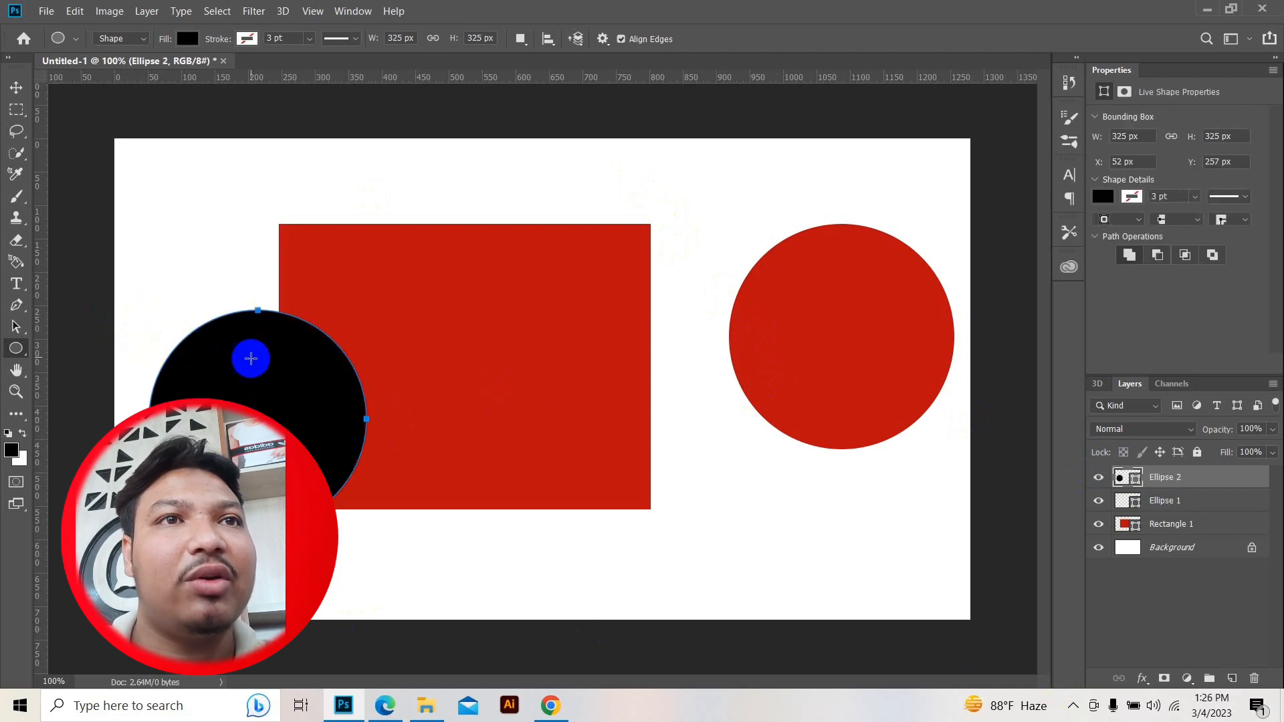
key("Delete")
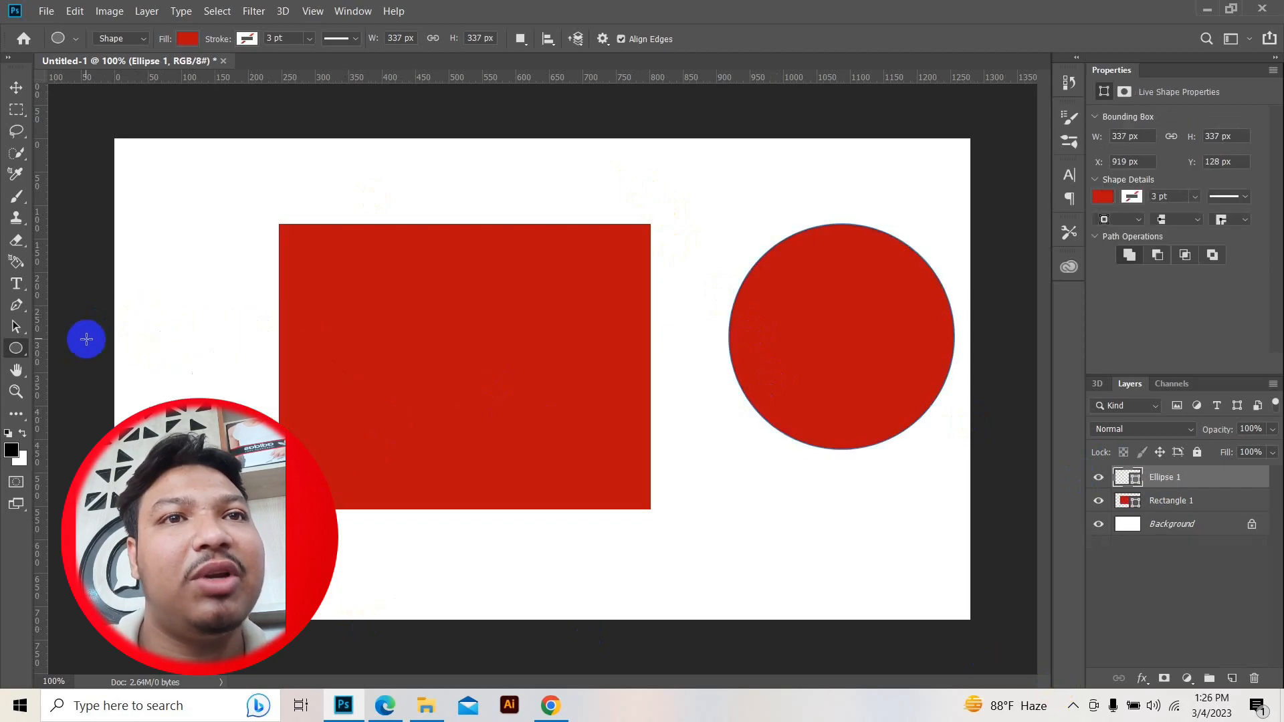
Toggle the red rectangle layer's visibility off and on, and request and cancel deleting the circle's layer
left_click(1099, 502)
left_click(1099, 502)
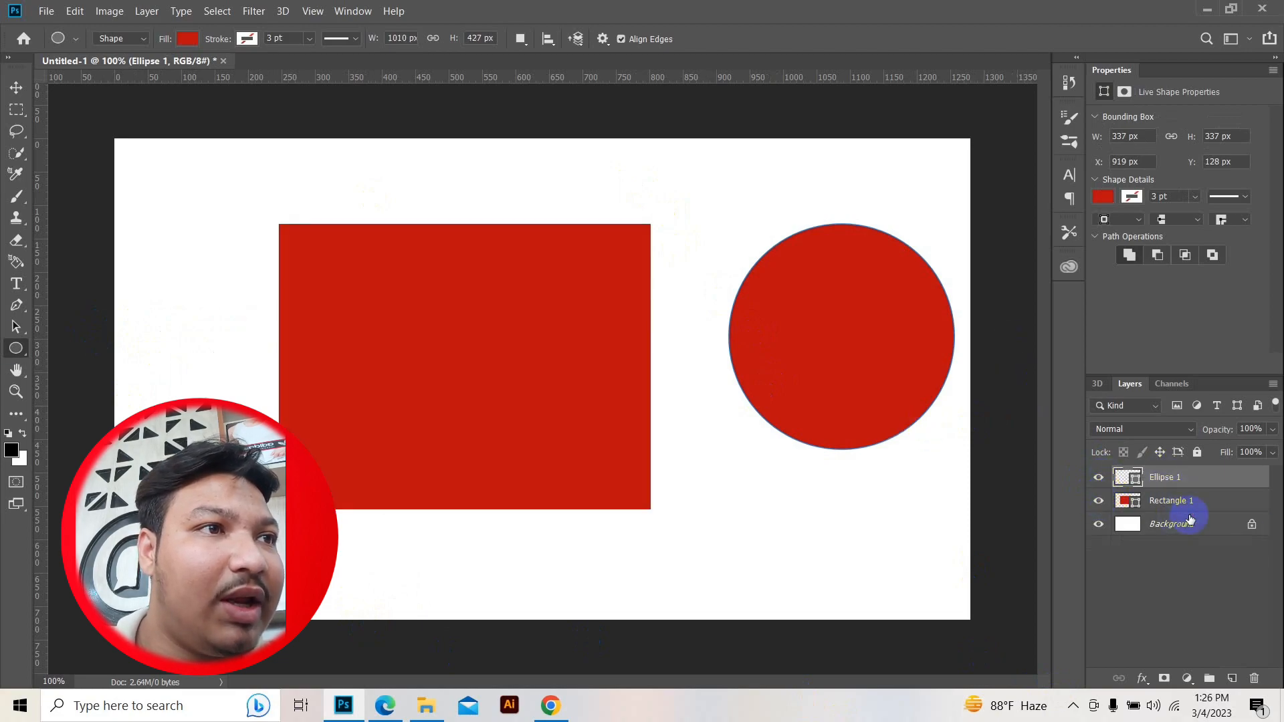
left_click(1258, 679)
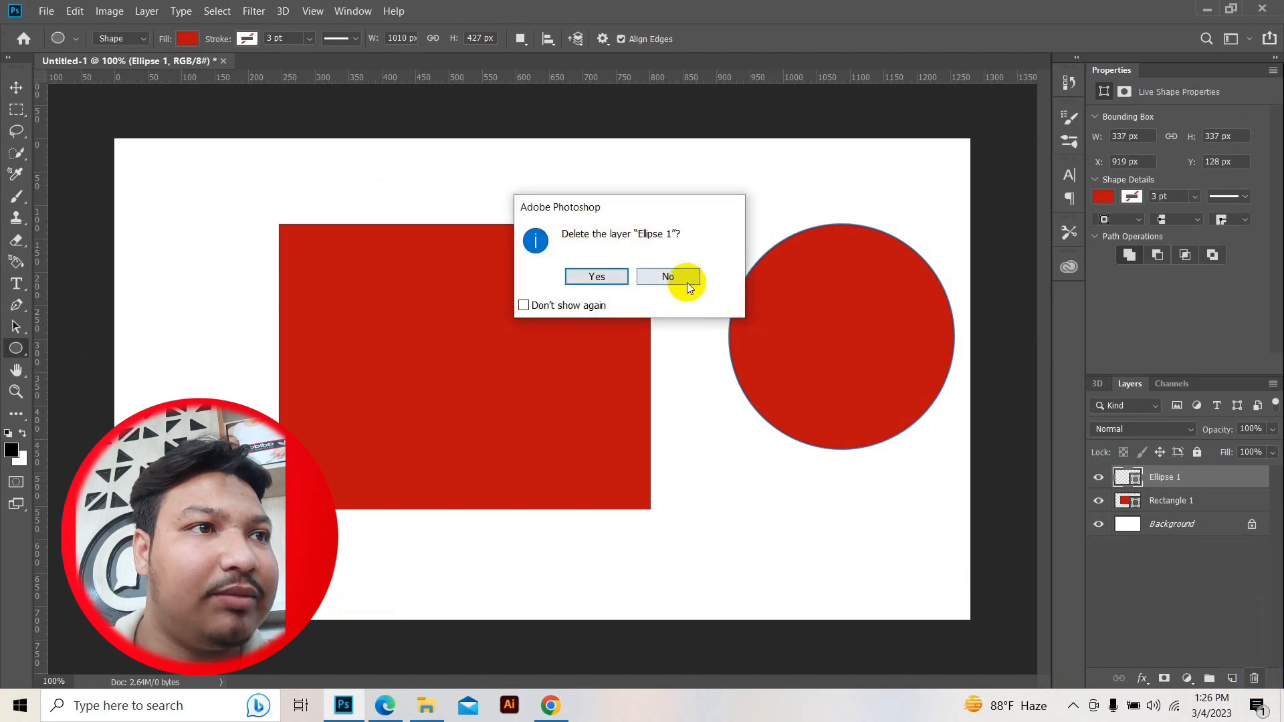
left_click(688, 282)
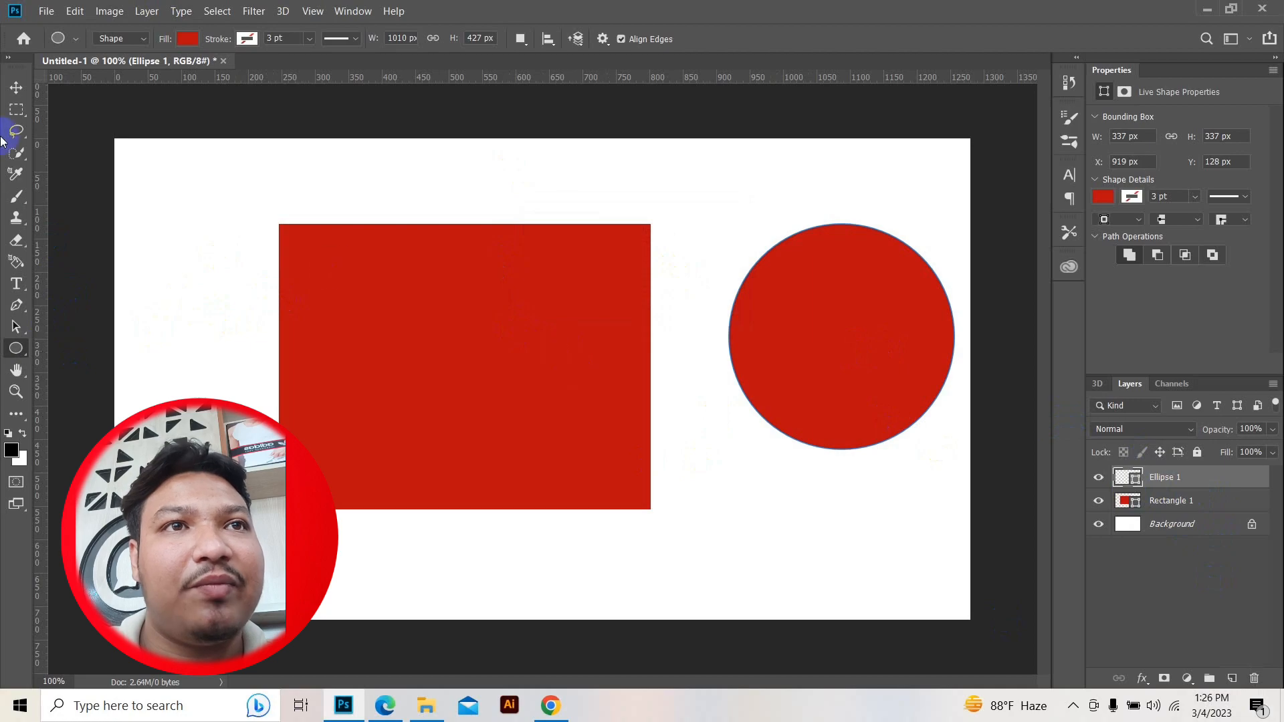
Move the circle over the red rectangle's right edge, to about X 689 px, and set its fill to black
left_click(17, 88)
left_click_drag(902, 362, 747, 361)
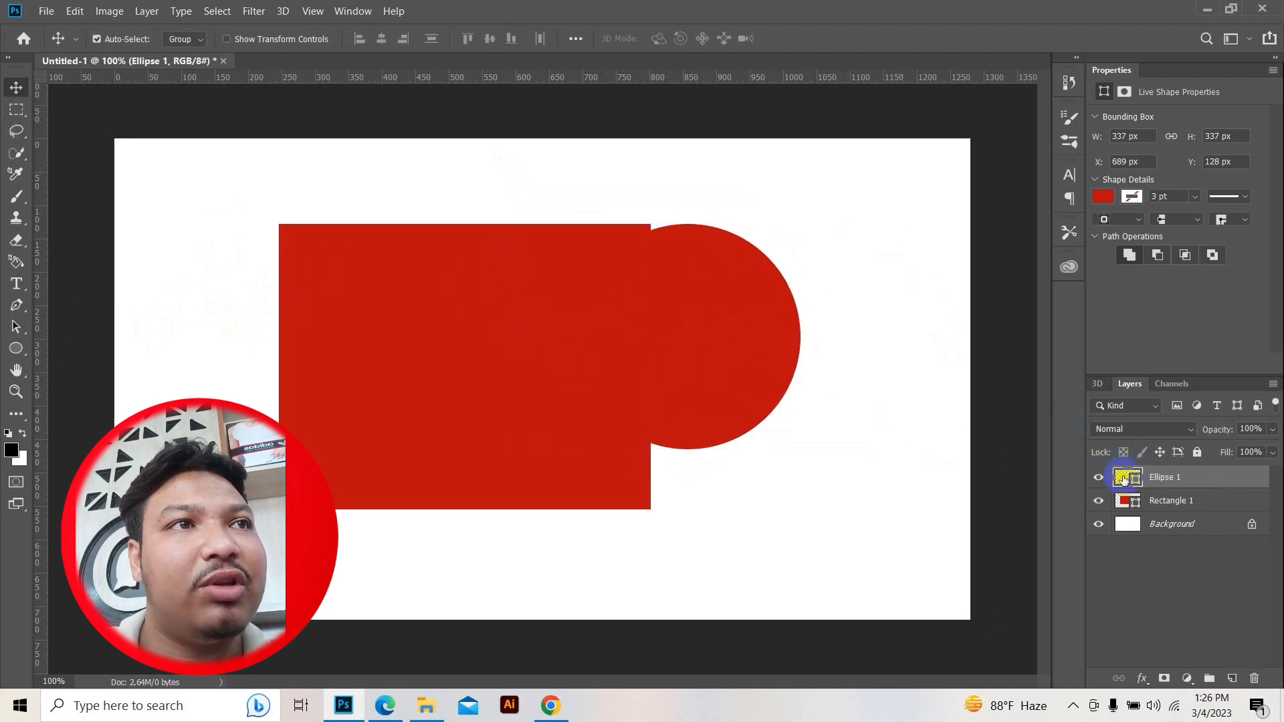
double_click(1129, 479)
left_click(903, 149)
left_click_drag(903, 149, 813, 148)
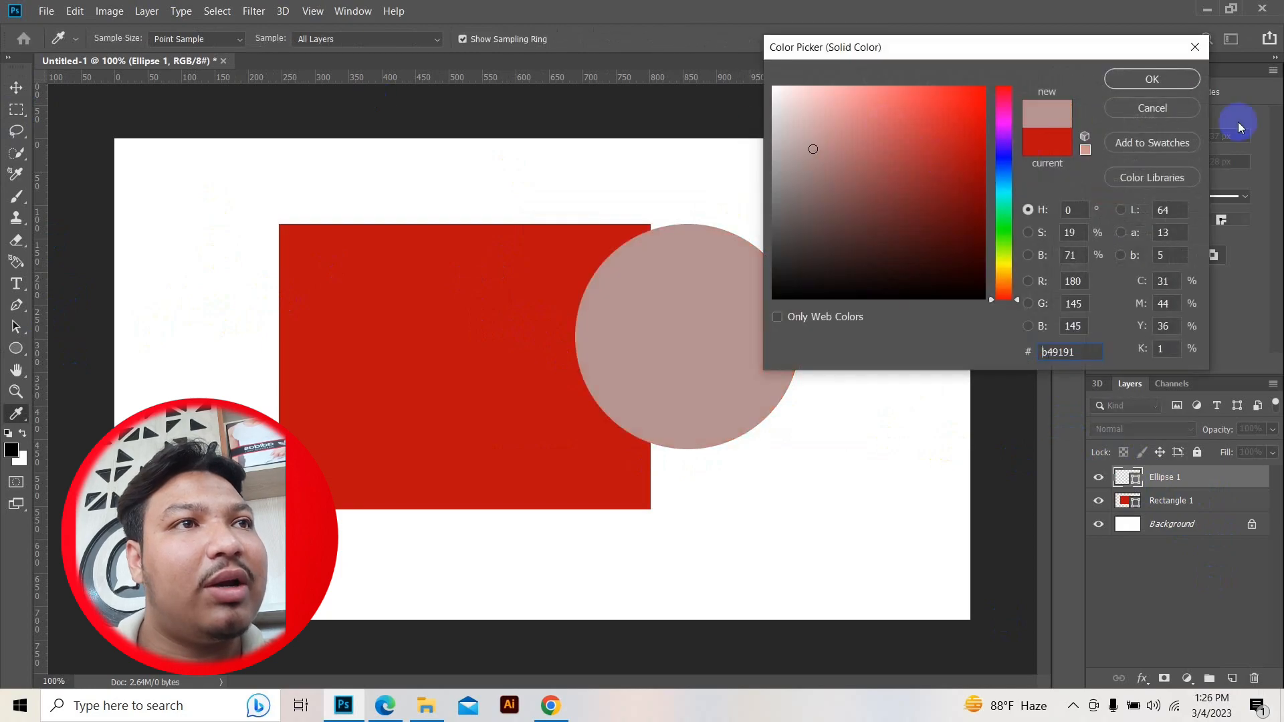
left_click_drag(820, 253, 795, 289)
left_click(1006, 227)
left_click(1141, 81)
Move the black circle to about X 666 px, Y 173 px, and select the rectangle and the circle in turn
key("v")
left_click_drag(745, 326, 667, 365)
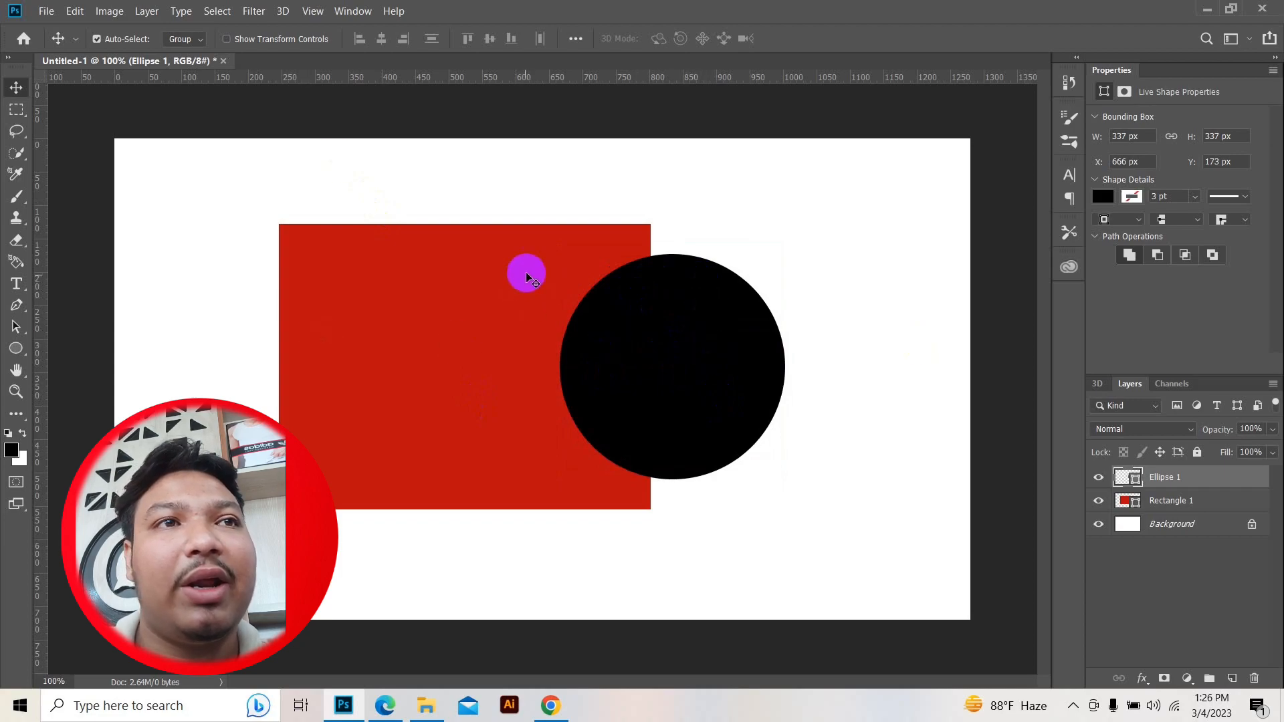
left_click(686, 362)
left_click(685, 352)
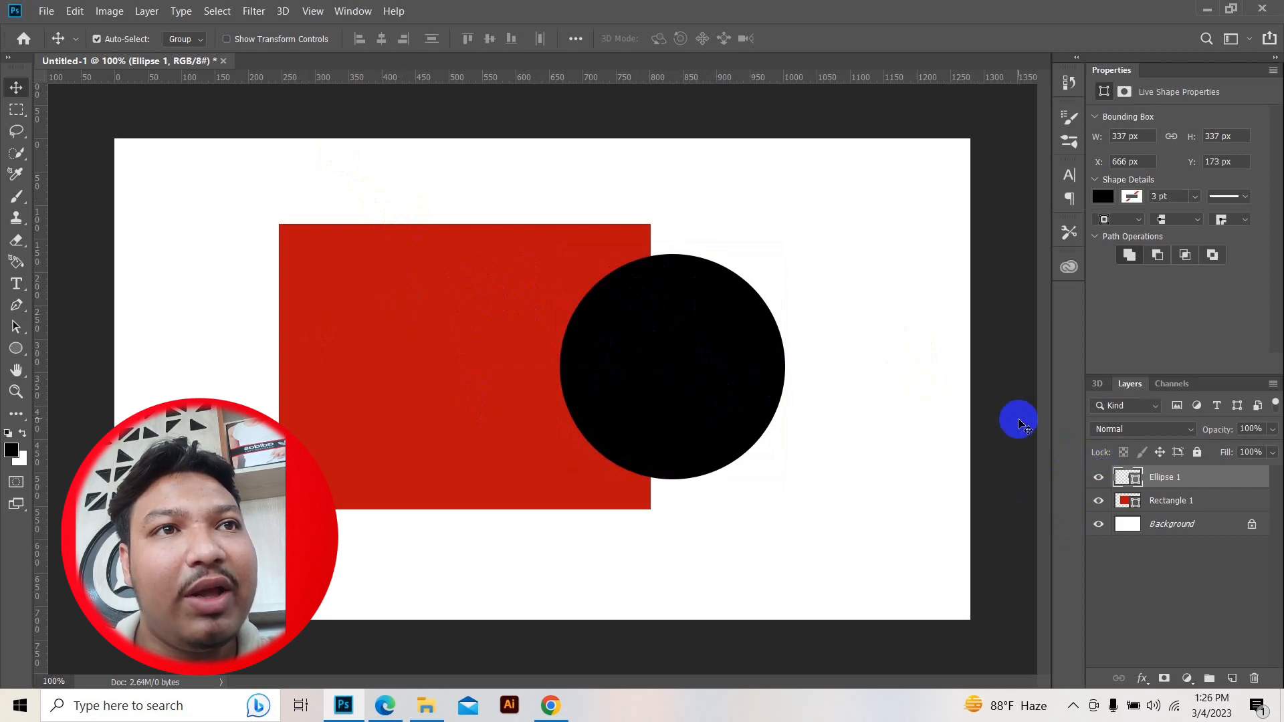
left_click(476, 301)
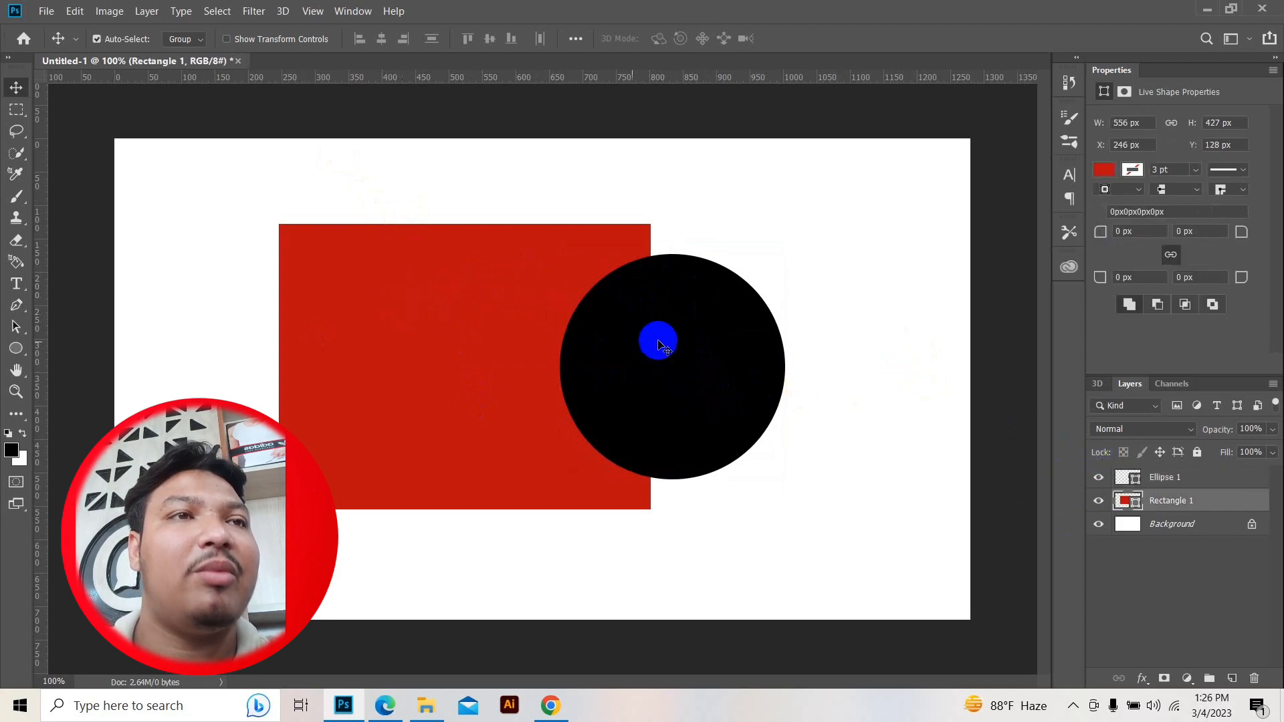
left_click(693, 368)
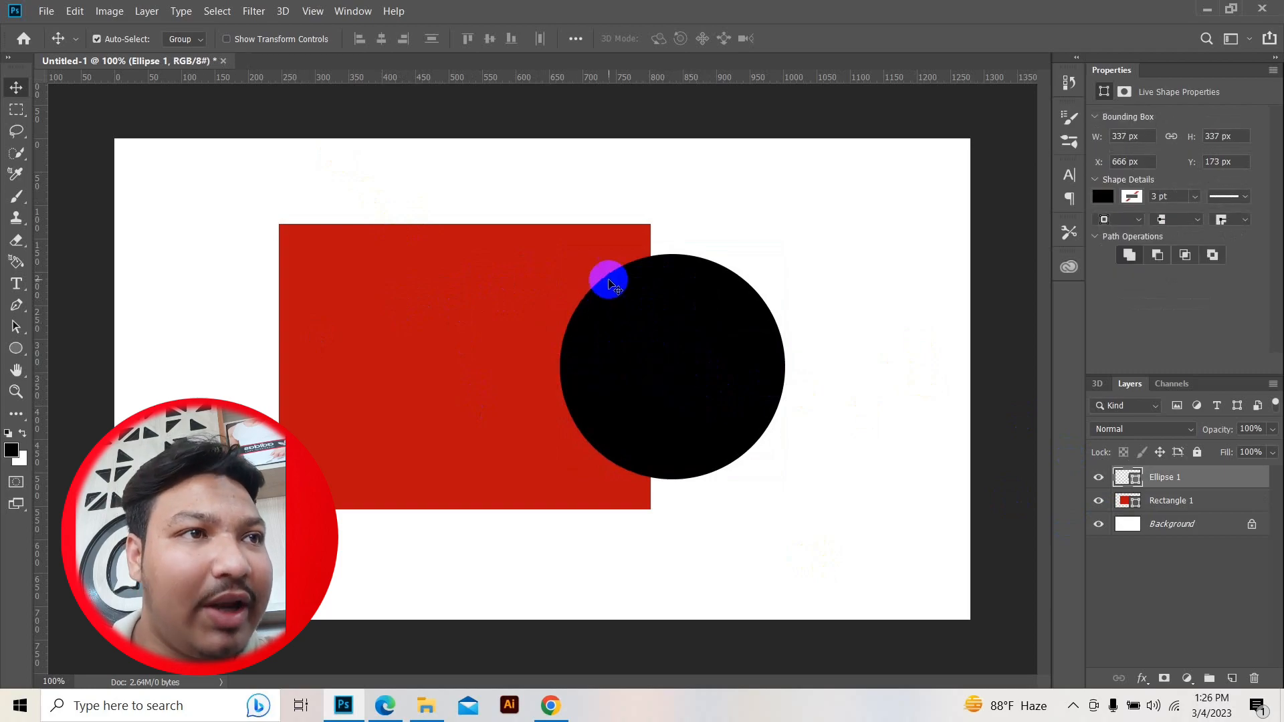
Reorder the red rectangle's layer above the circle's layer, and shift the circle to about X 656 px
left_click(1181, 498)
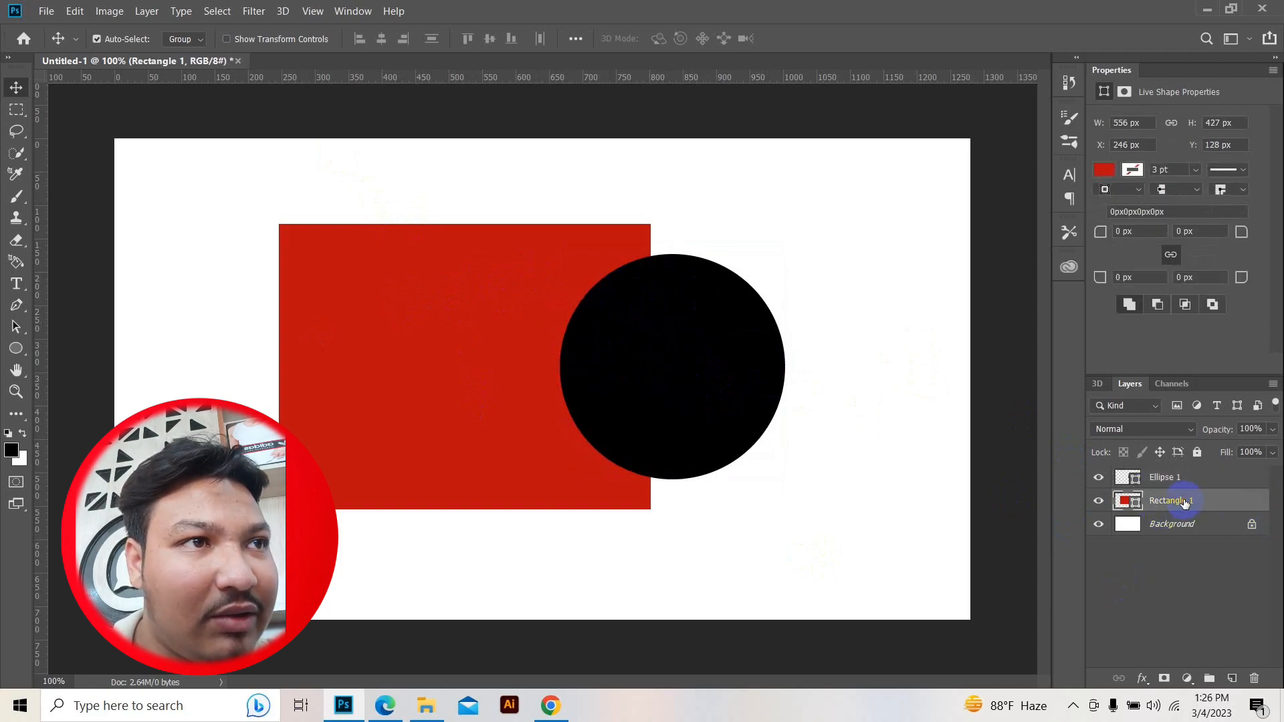
left_click_drag(1182, 494, 1183, 477)
left_click(751, 355)
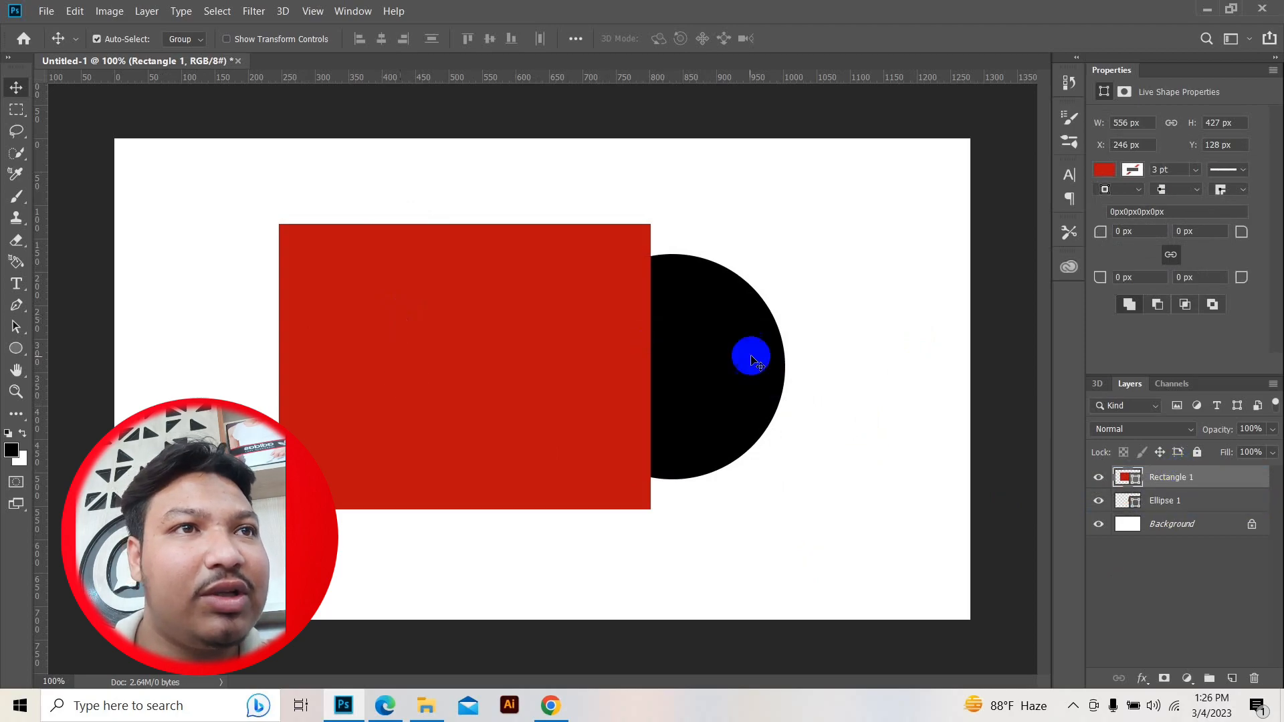
left_click(732, 364)
mouse_move(731, 356)
left_mouse_down()
mouse_move(725, 373)
mouse_move(728, 355)
left_mouse_up()
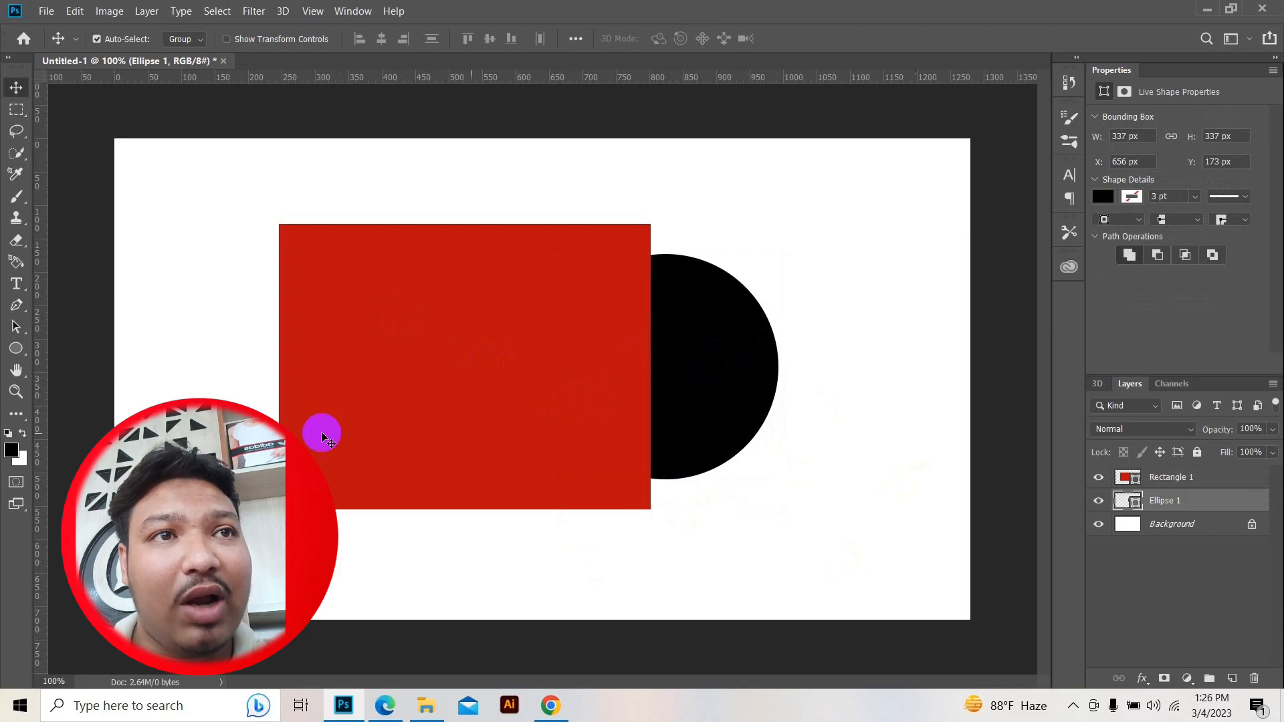
Delete the red rectangle and the black circle from the document
left_click(481, 367)
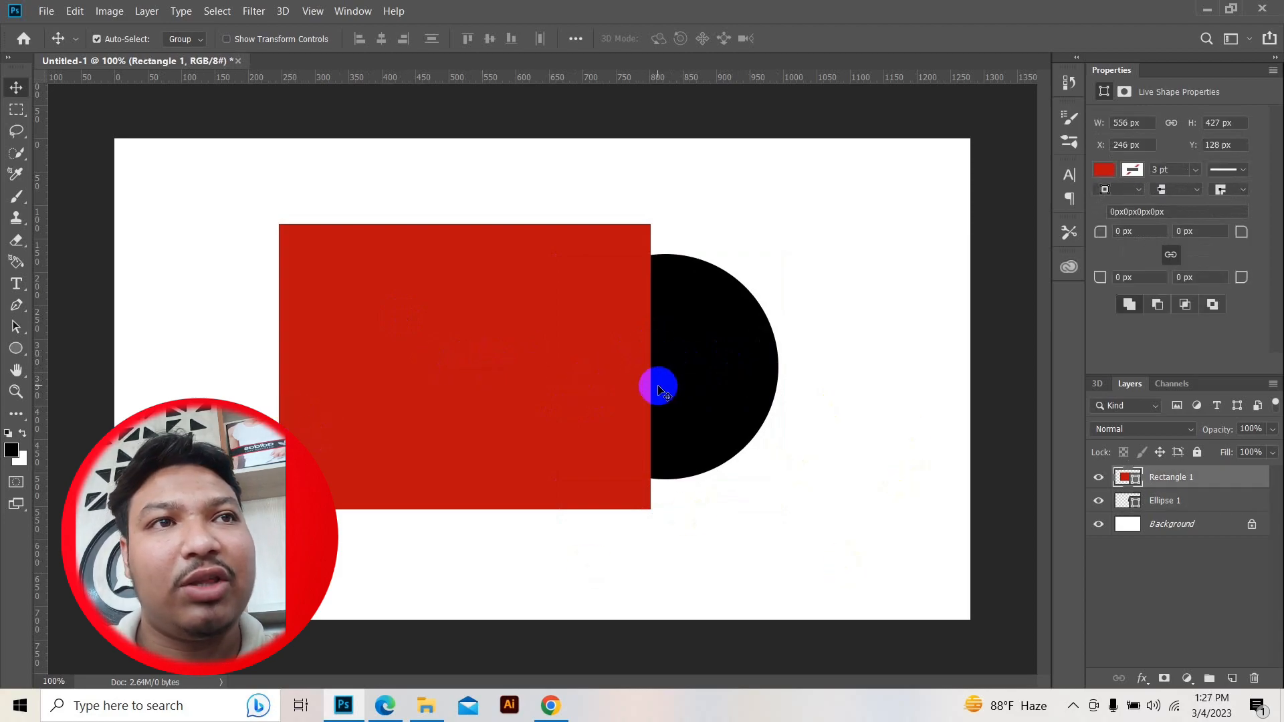
key("Delete")
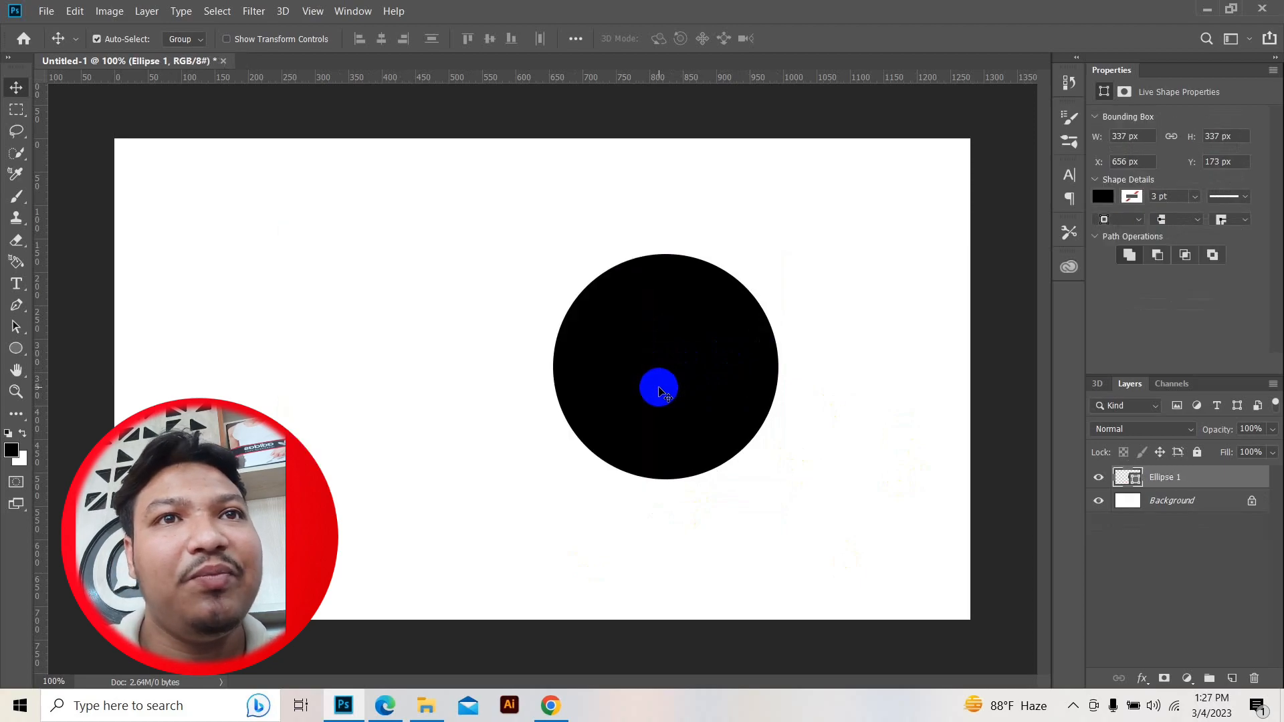
key("Delete")
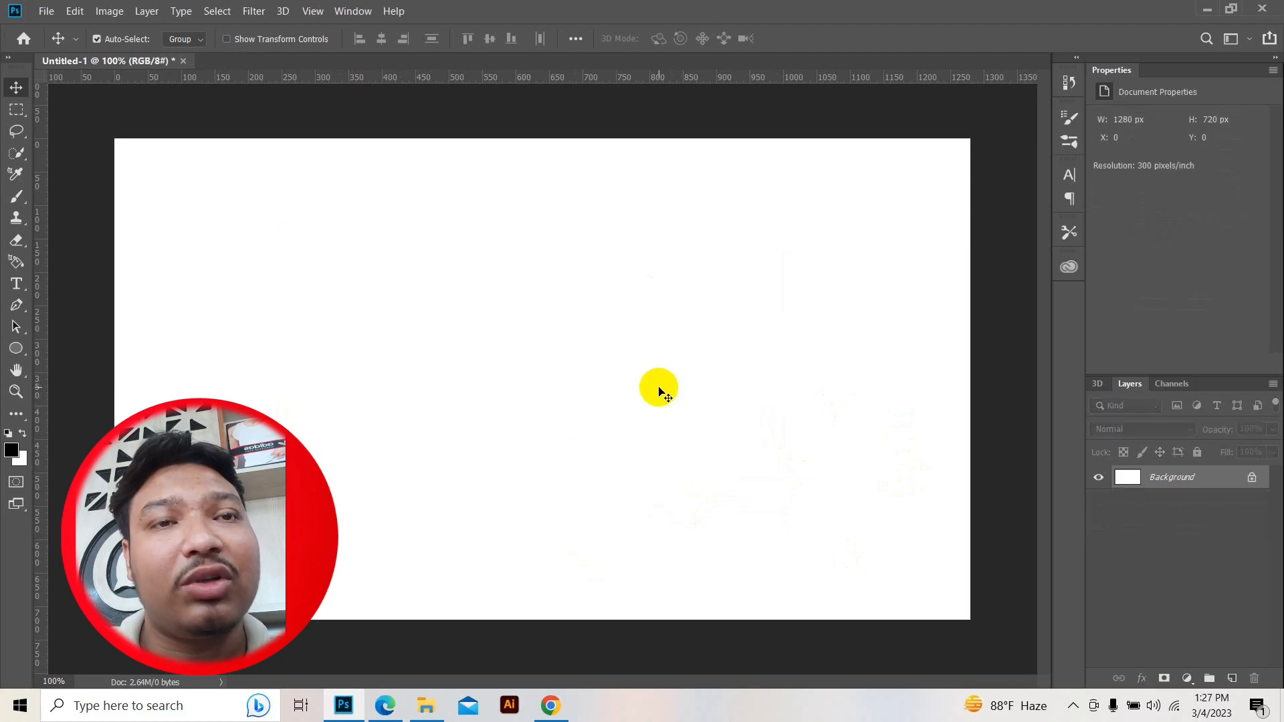
Draw a black rectangle about 809 × 446 px and move it to about X 218 px, Y 137 px
left_click(16, 349)
left_click(63, 341)
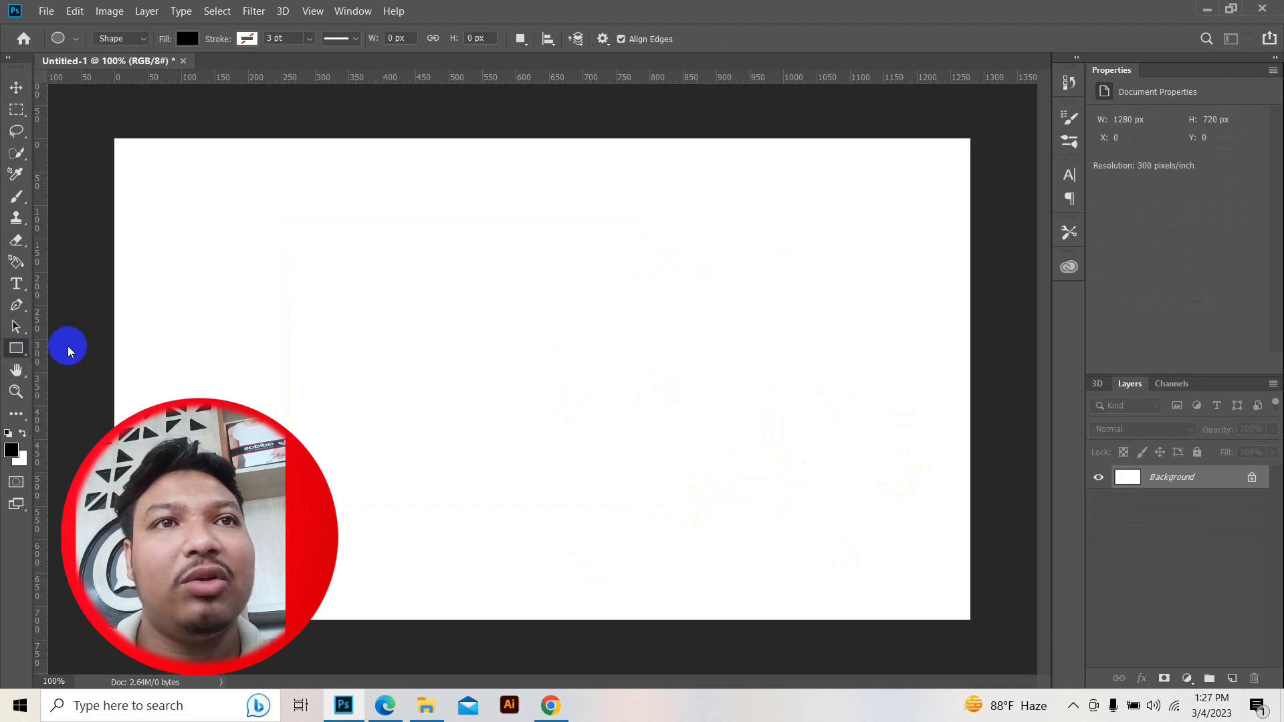
left_click_drag(284, 262, 824, 559)
key("shift")
key("shift")
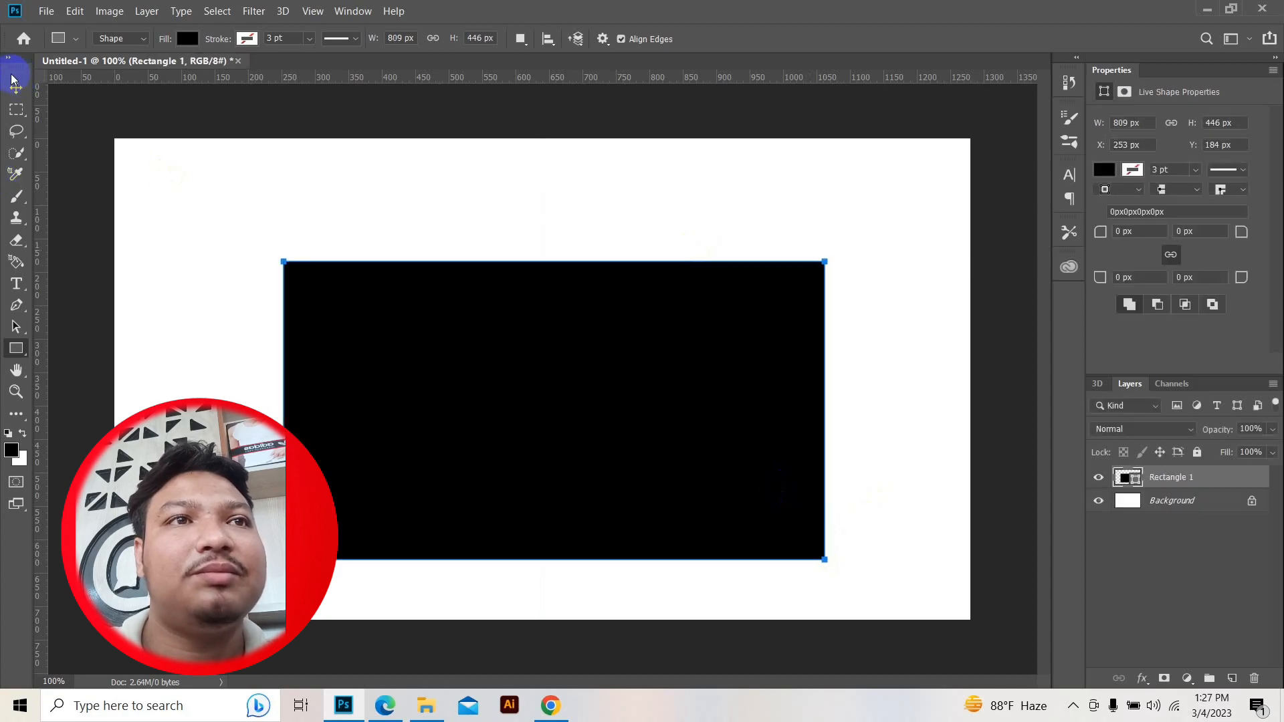
left_click(17, 87)
left_click_drag(459, 383, 438, 353)
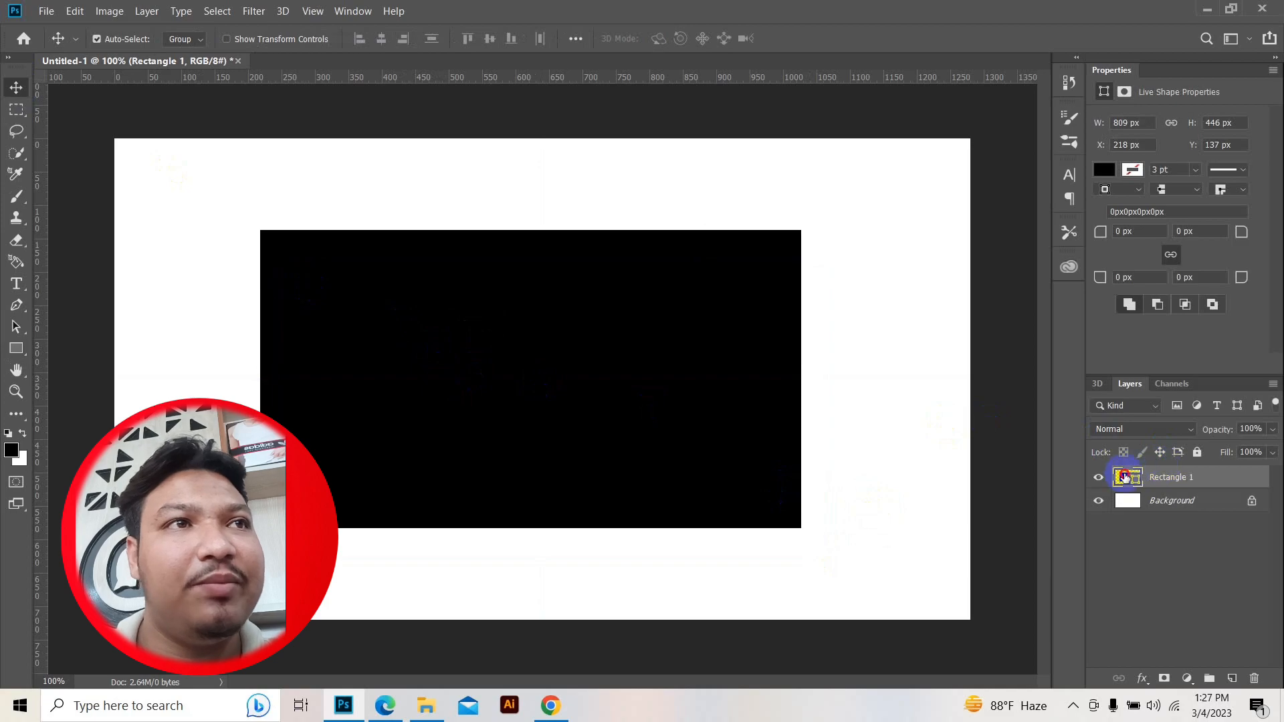
double_click(1125, 477)
left_click(997, 239)
mouse_move(949, 167)
left_mouse_down()
mouse_move(960, 201)
mouse_move(962, 165)
left_mouse_up()
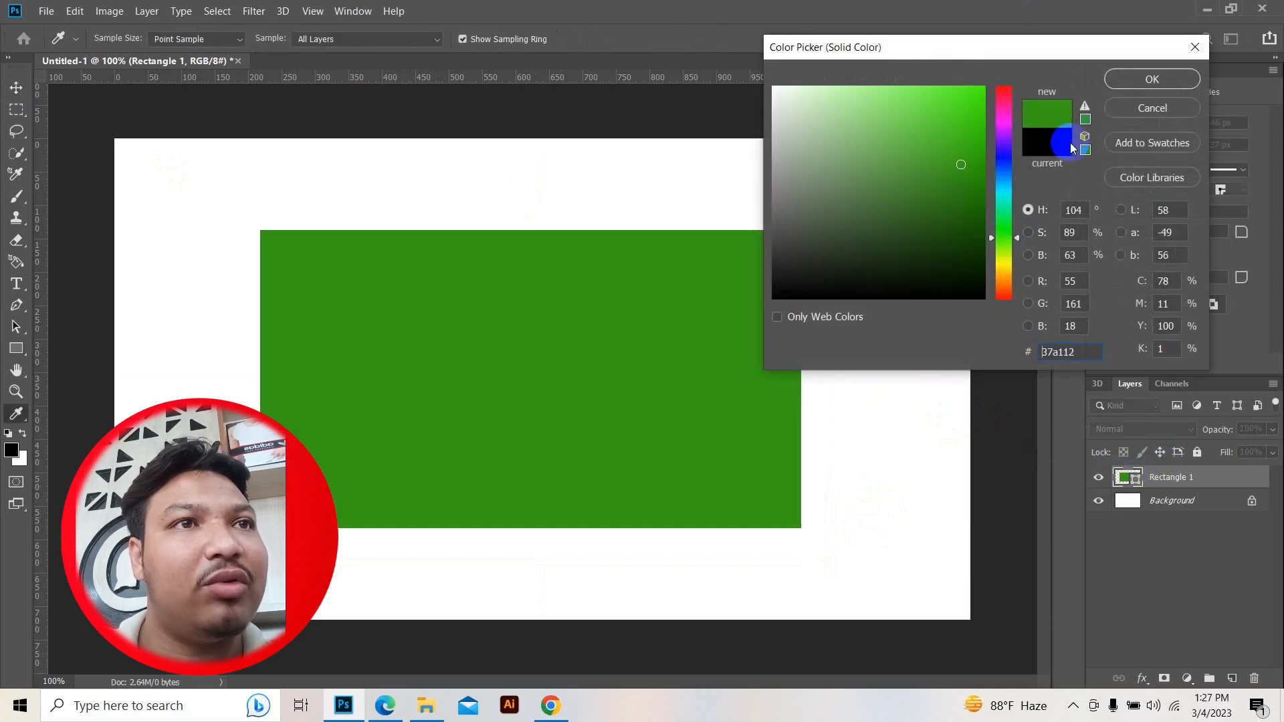
left_click(1152, 108)
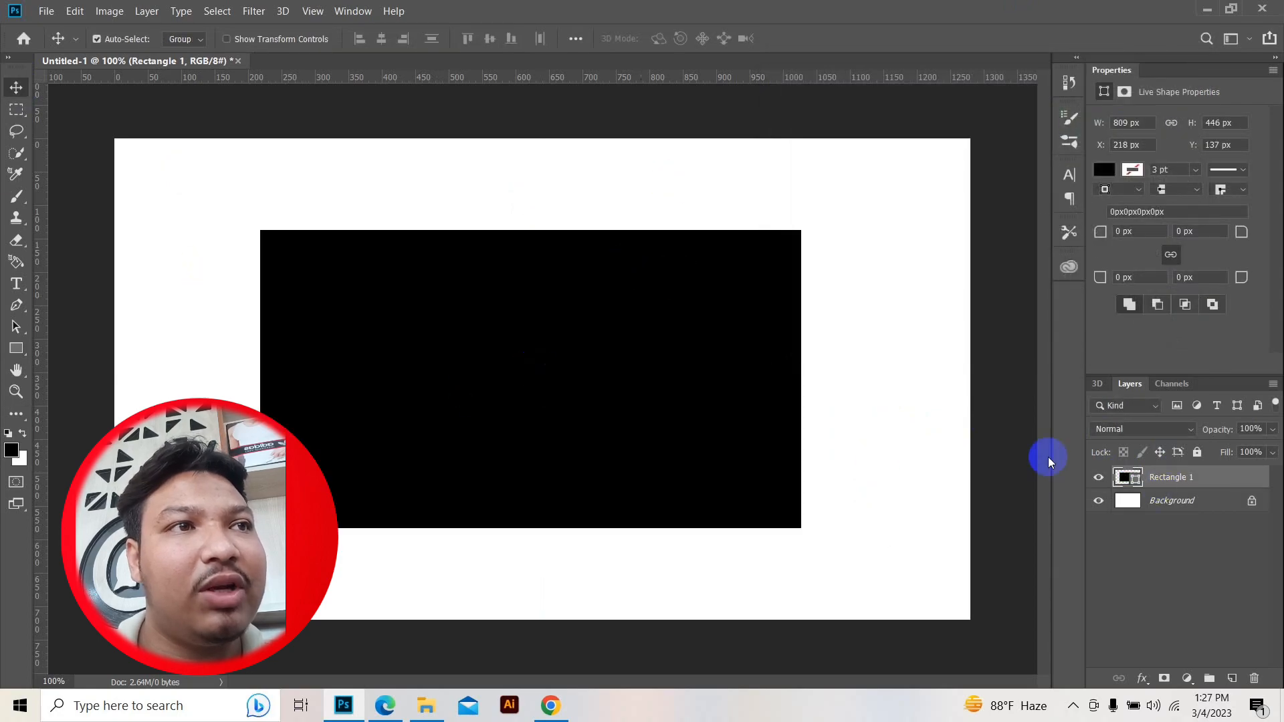
Set the black rectangle's fill to red in the Color Picker opened from its layer
double_click(1126, 477)
left_click(955, 144)
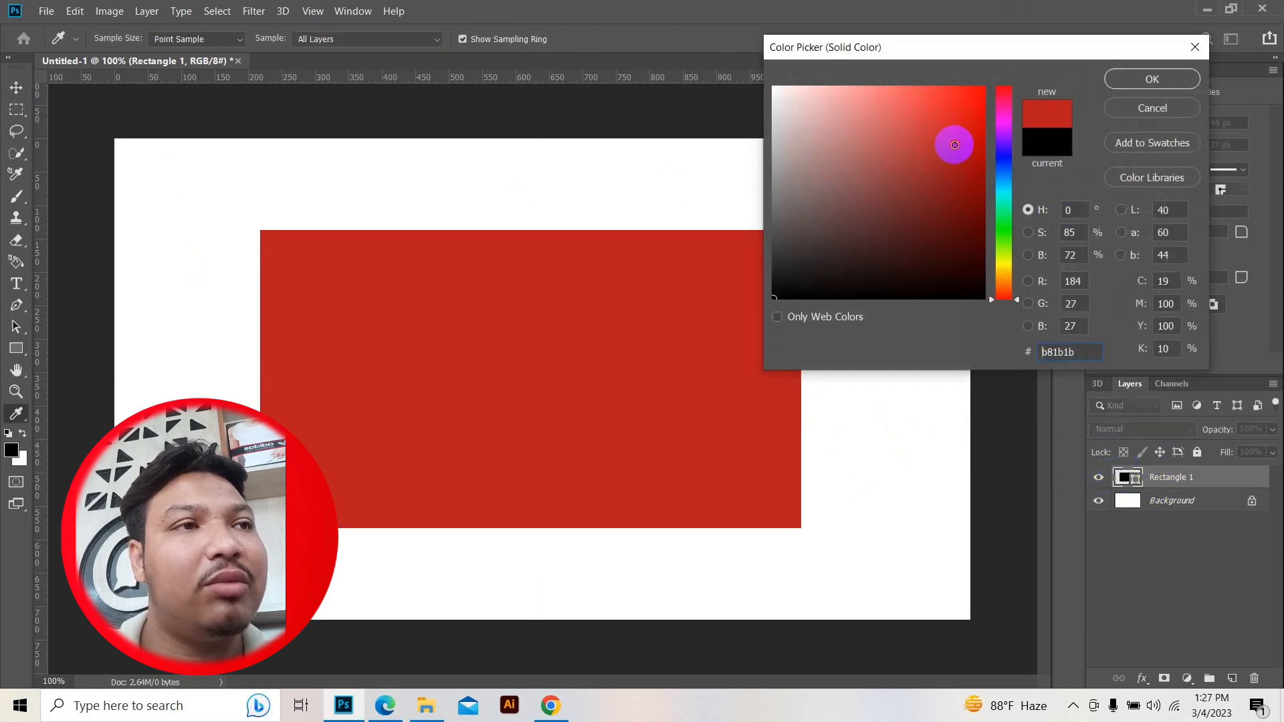
left_click(1152, 79)
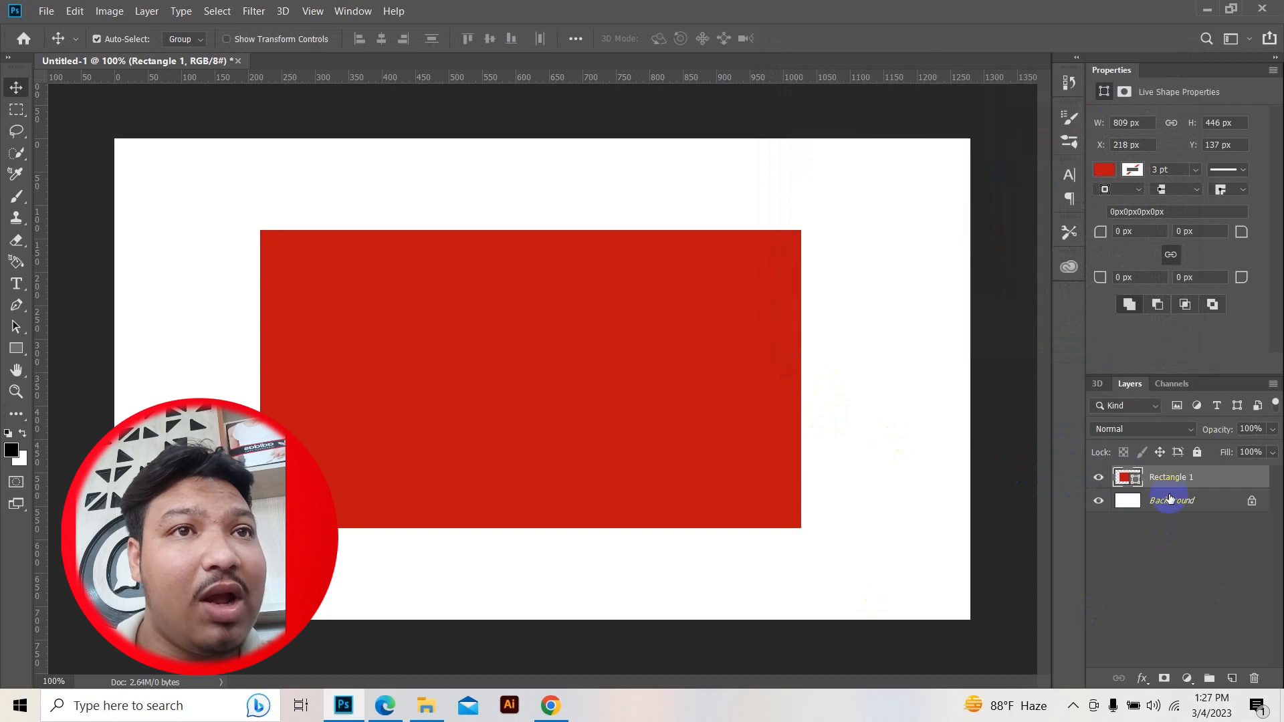
Set the red rectangle's fill to green from the preset colour swatches
left_click(16, 348)
left_click(180, 38)
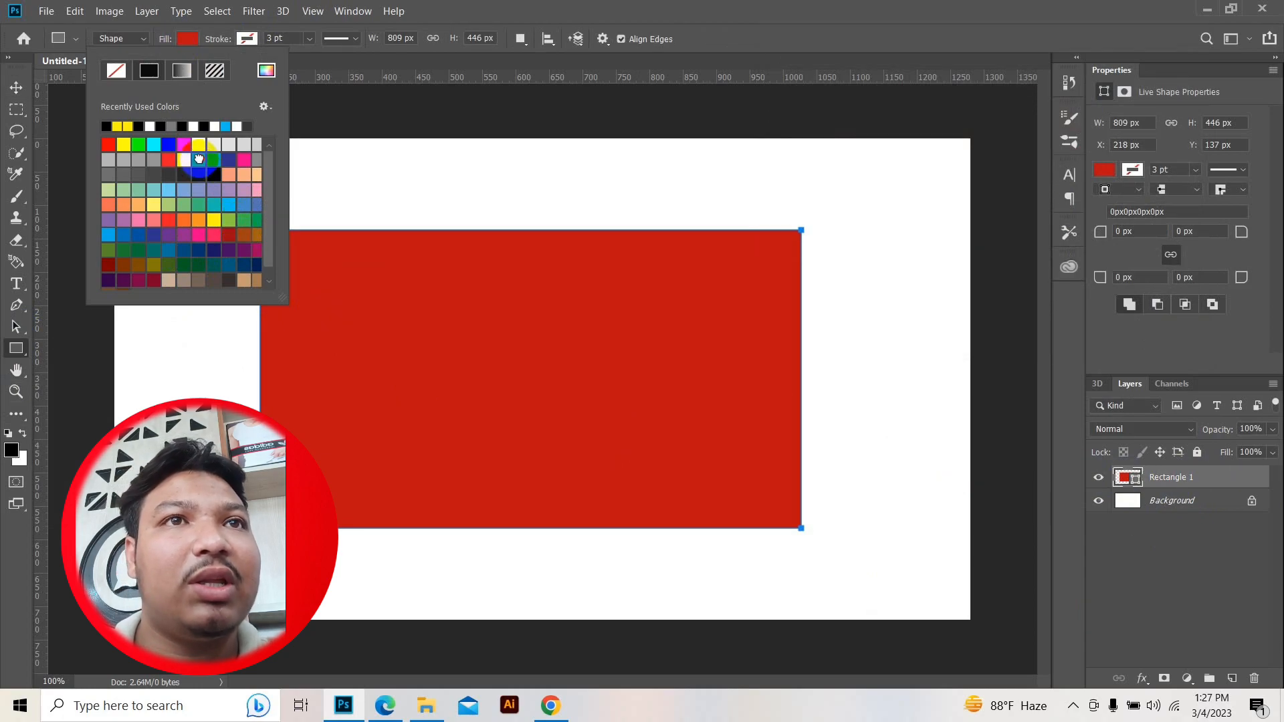
left_click(201, 159)
left_click(184, 39)
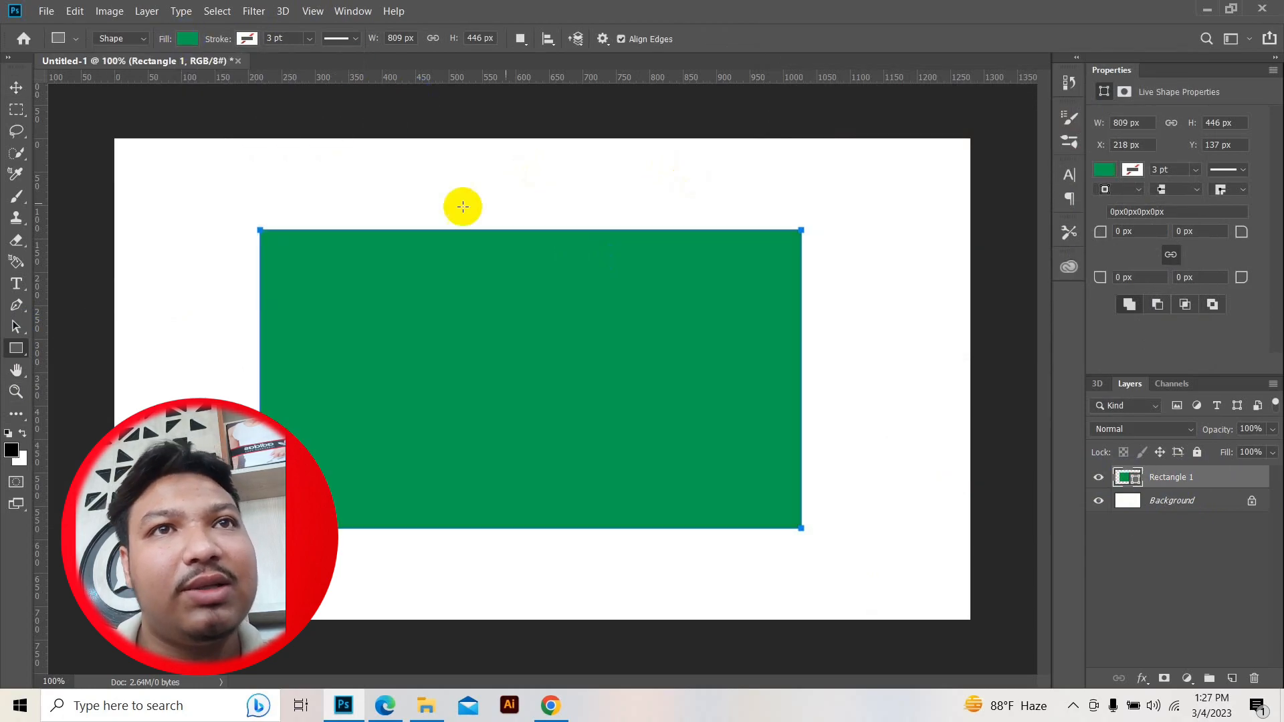
left_click(16, 89)
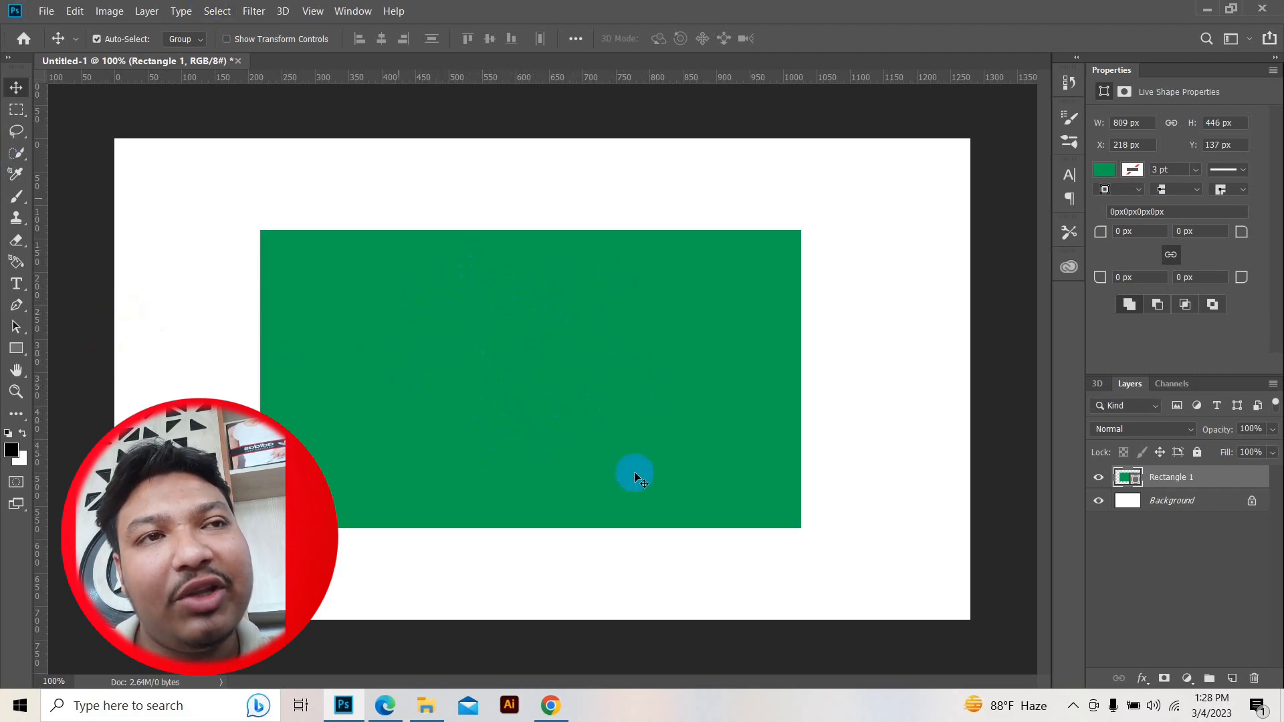
Try drawing a circle about 324 px across with the Ellipse Tool on the green rectangle's own layer, and undo it
left_click(15, 351)
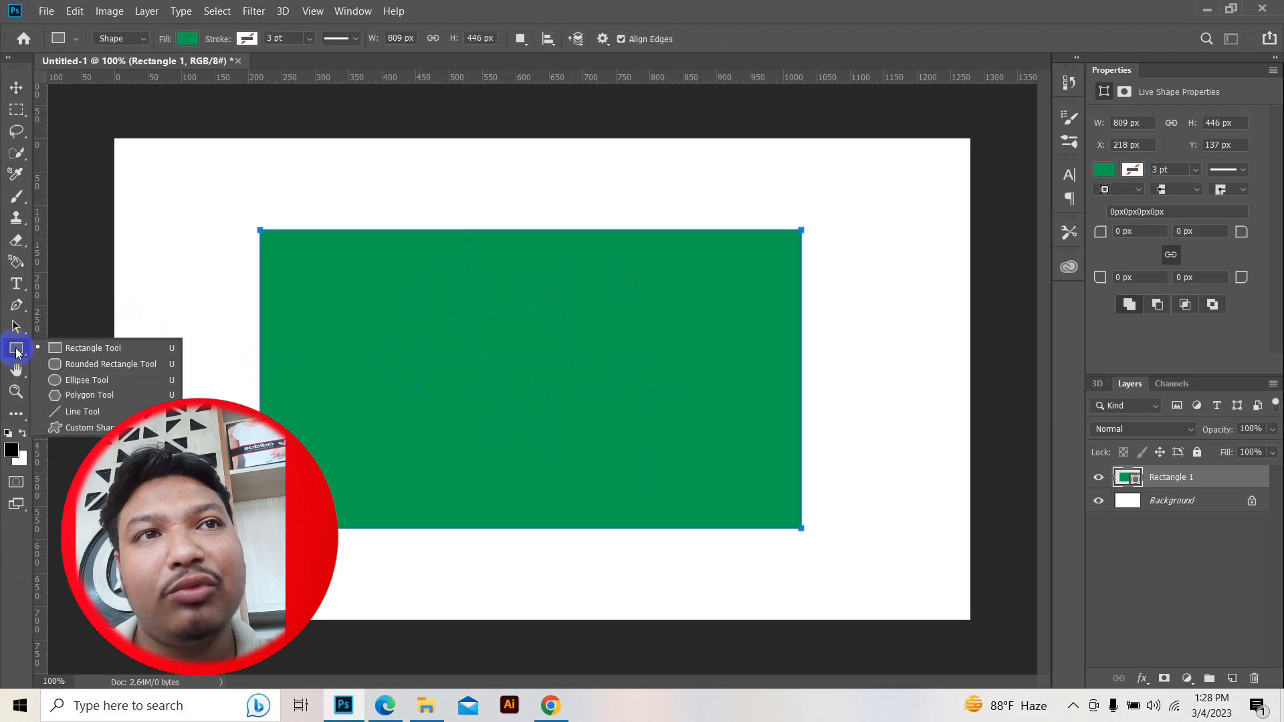
left_click(71, 380)
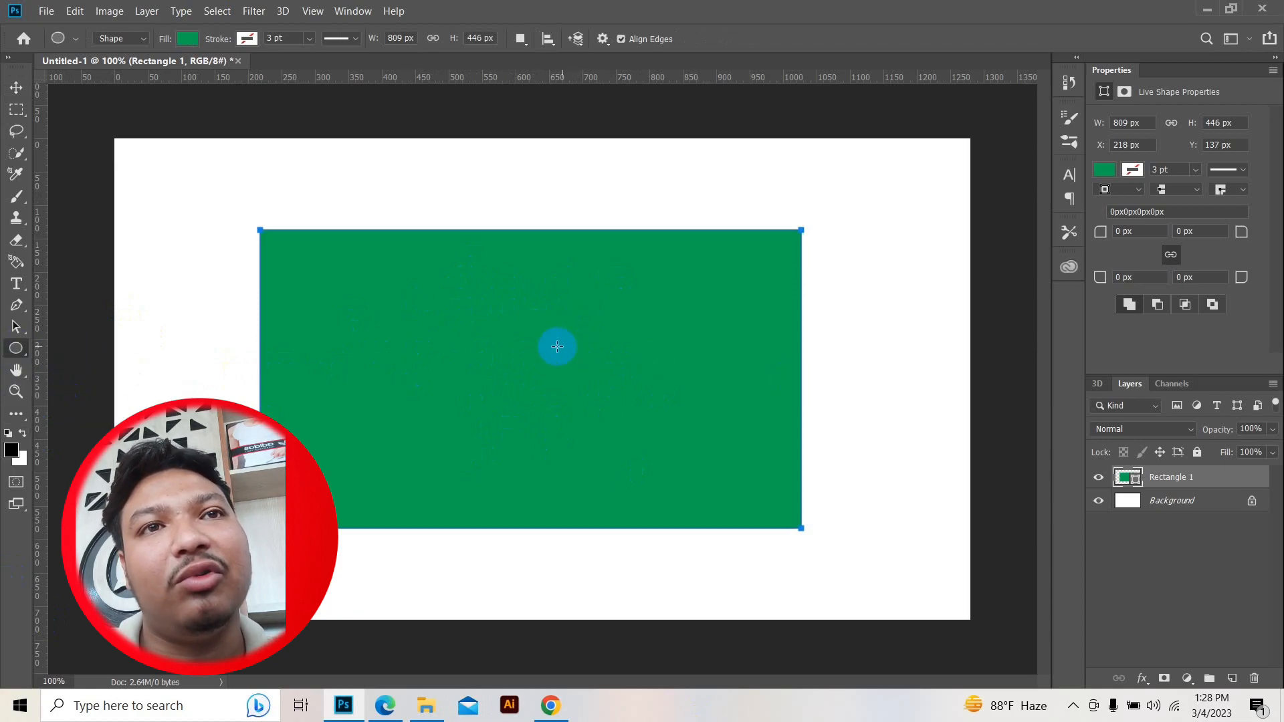
left_click_drag(421, 305, 636, 604)
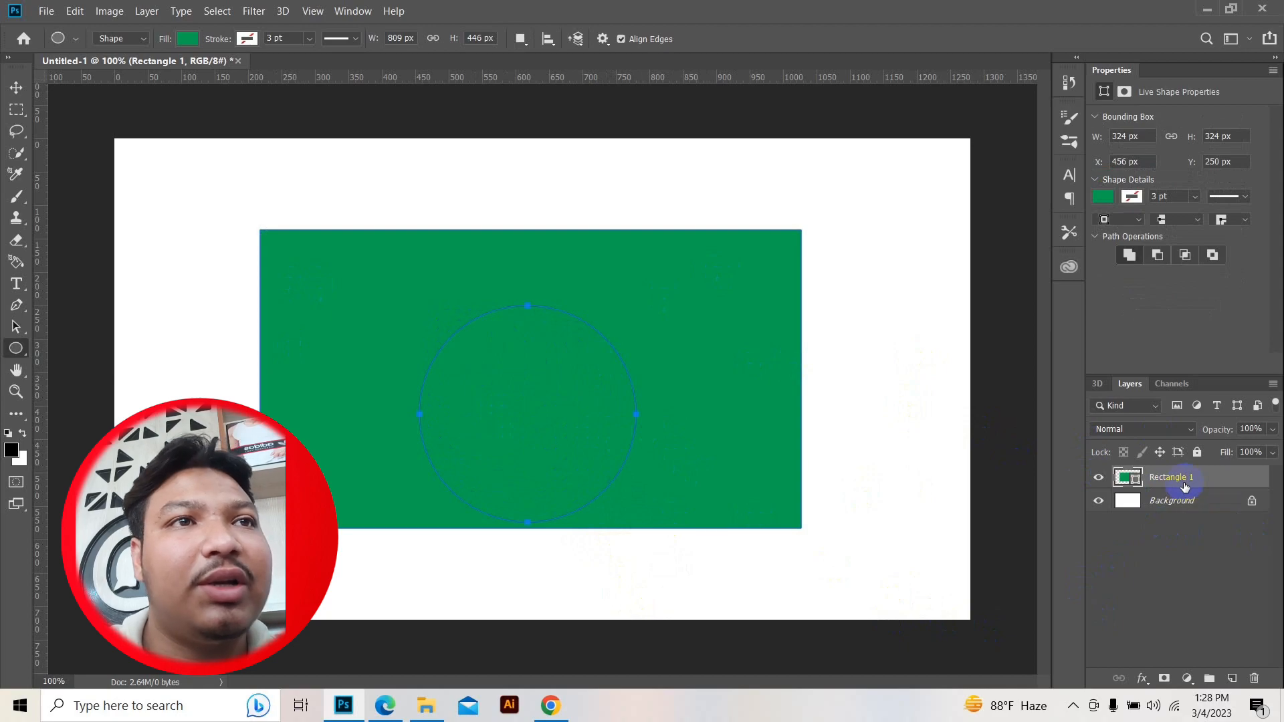
key("ctrl+z")
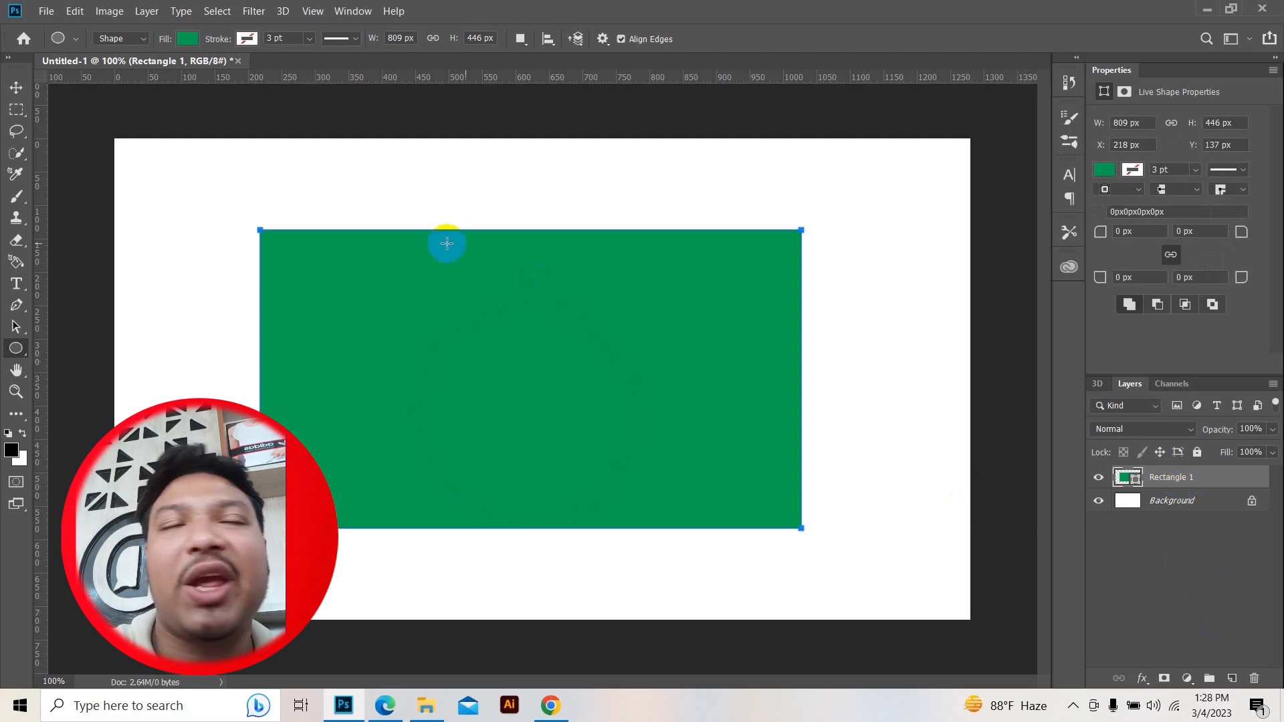
left_click(16, 87)
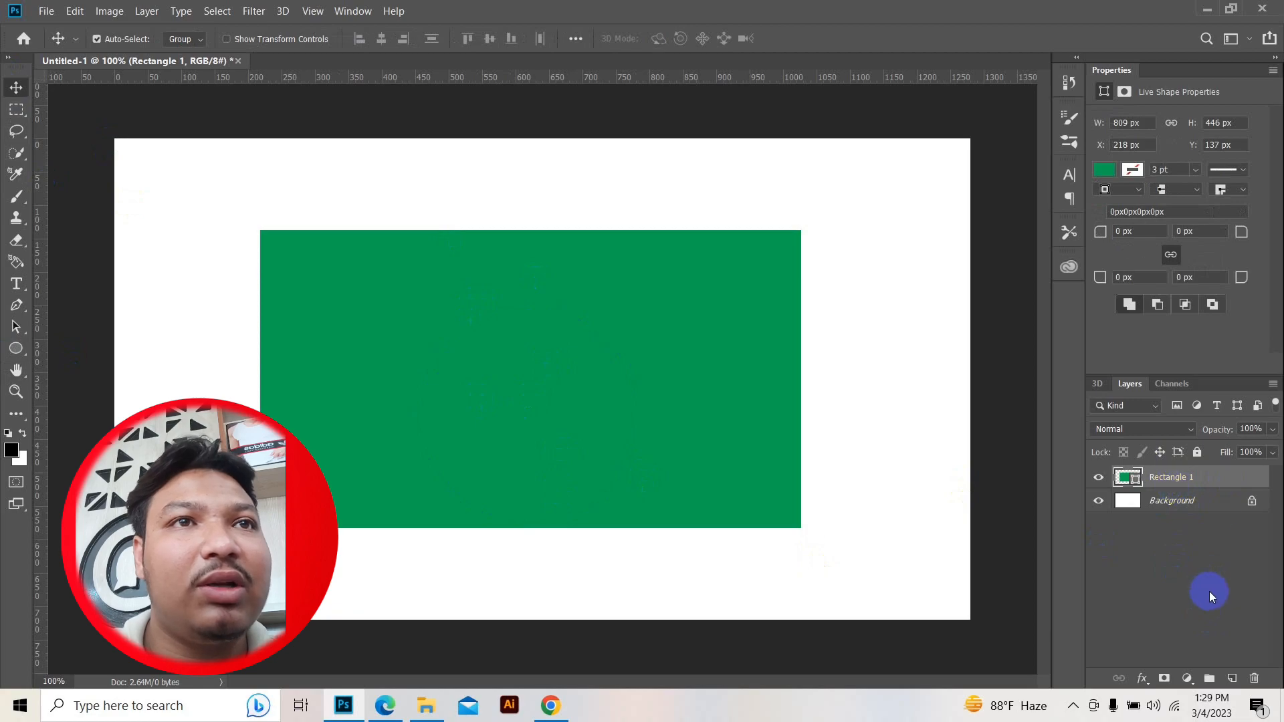
Add a new layer above the green rectangle and draw a circle about 300 × 300 px at about X 417 px, Y 228 px
left_click(1231, 679)
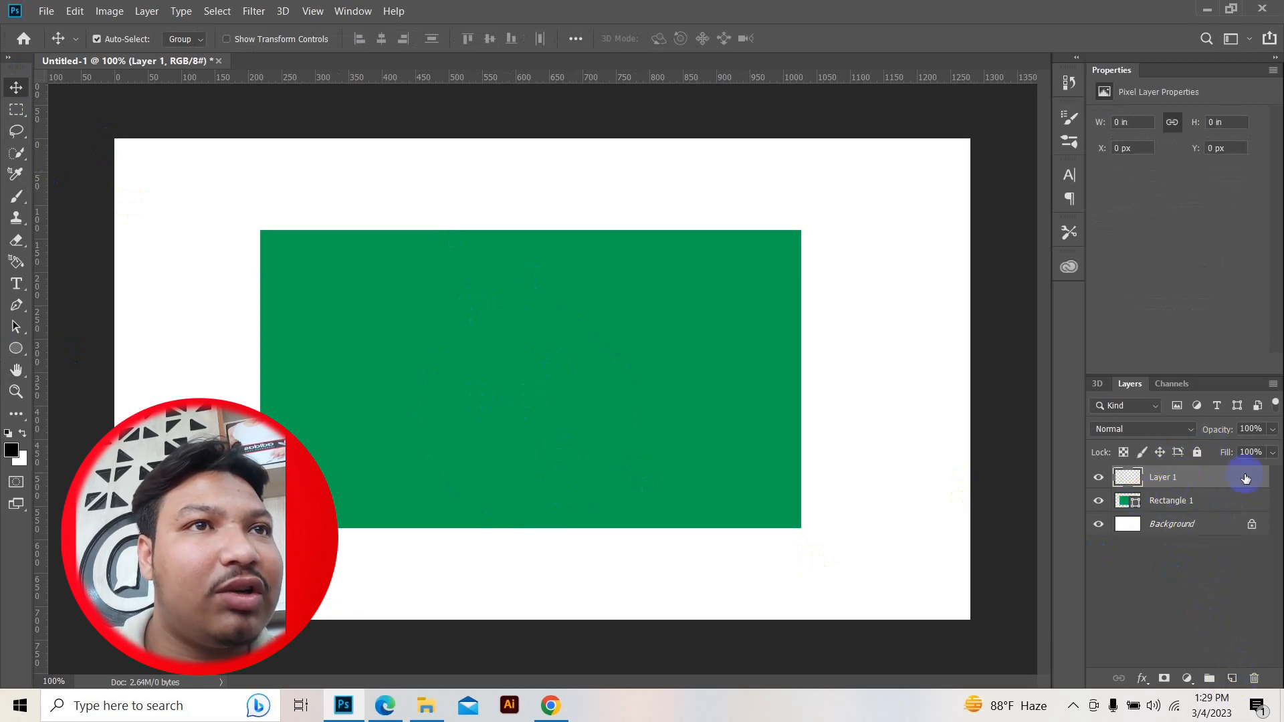
left_click(16, 348)
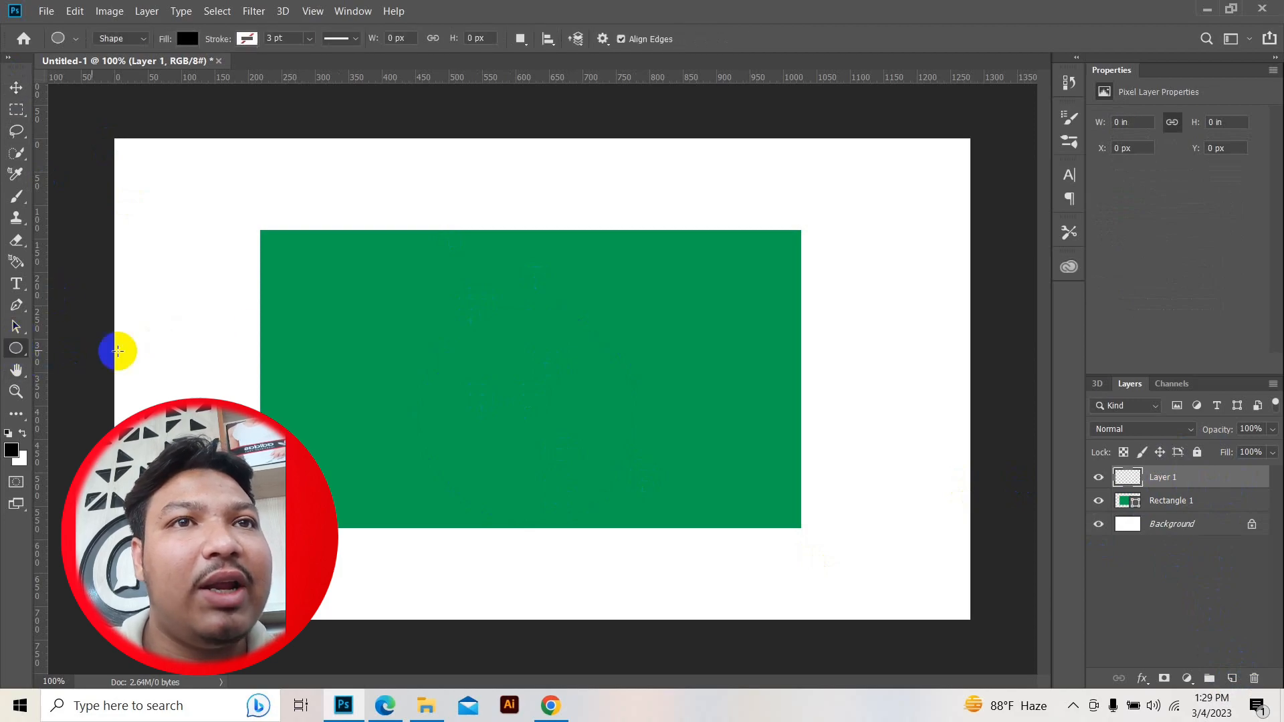
left_click_drag(393, 290, 594, 530)
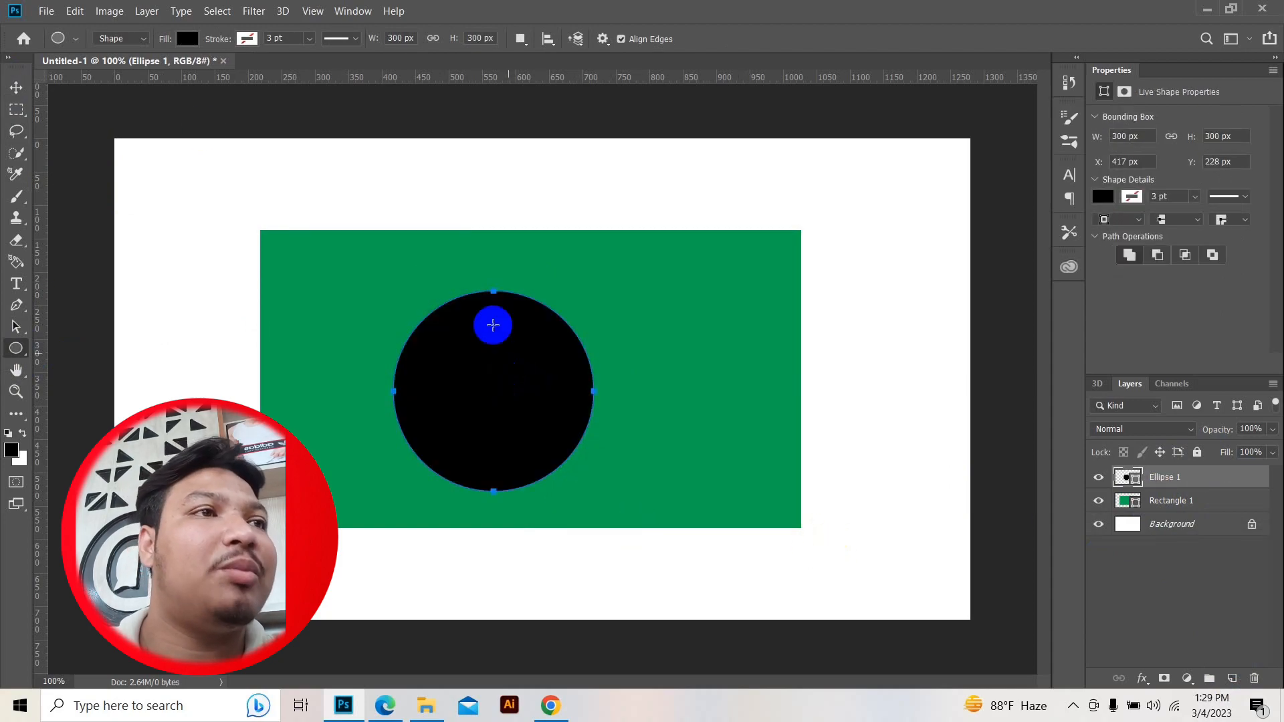
Set the new circle's fill to red from the preset colour swatches
left_click(185, 39)
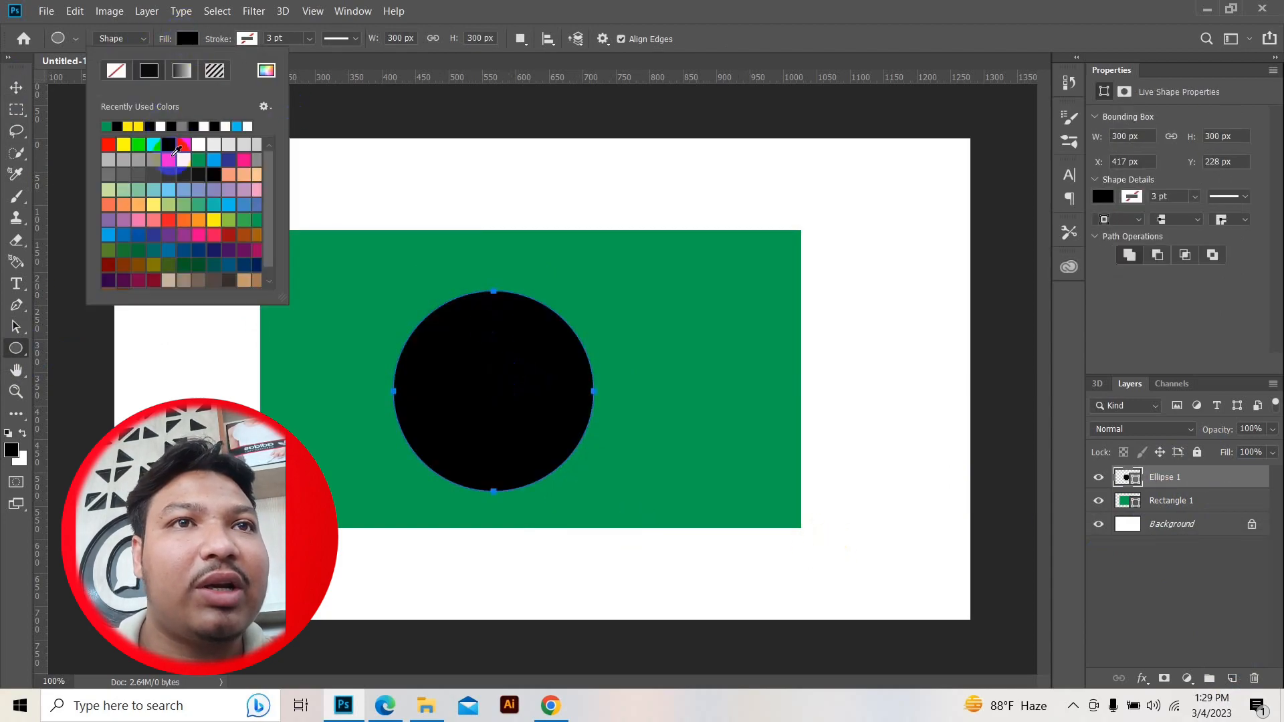
left_click(109, 141)
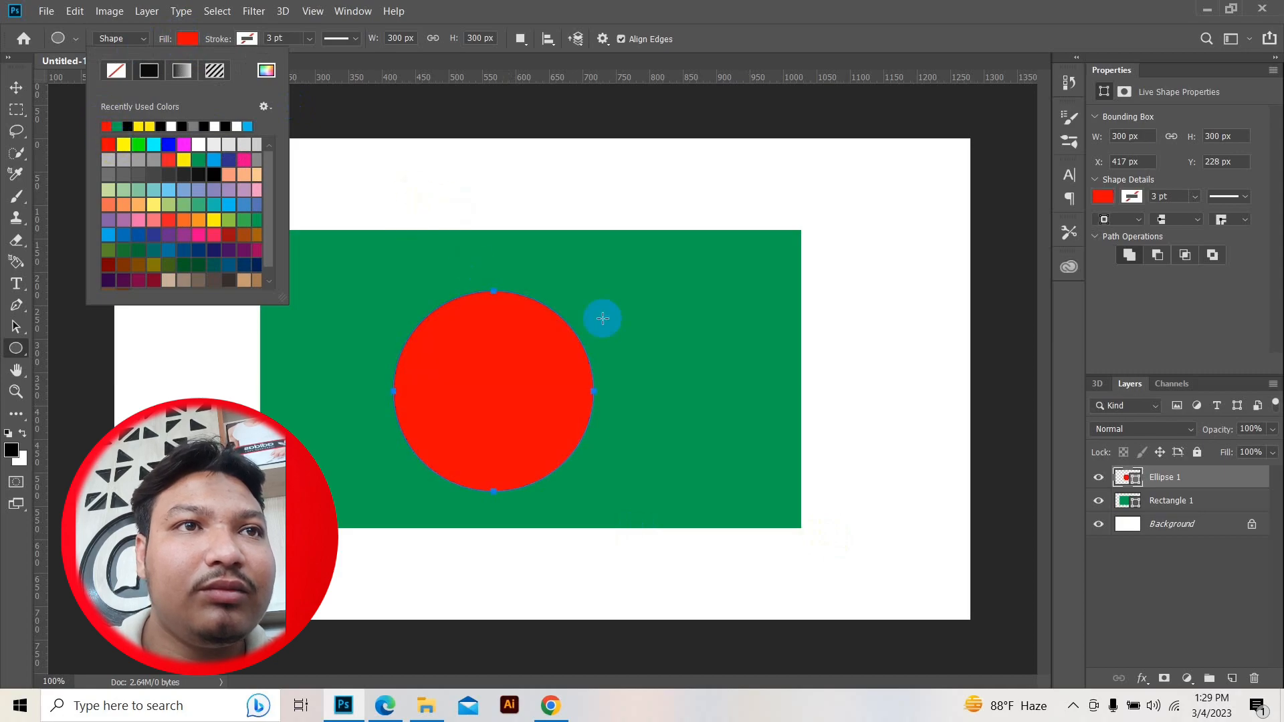
left_click(186, 39)
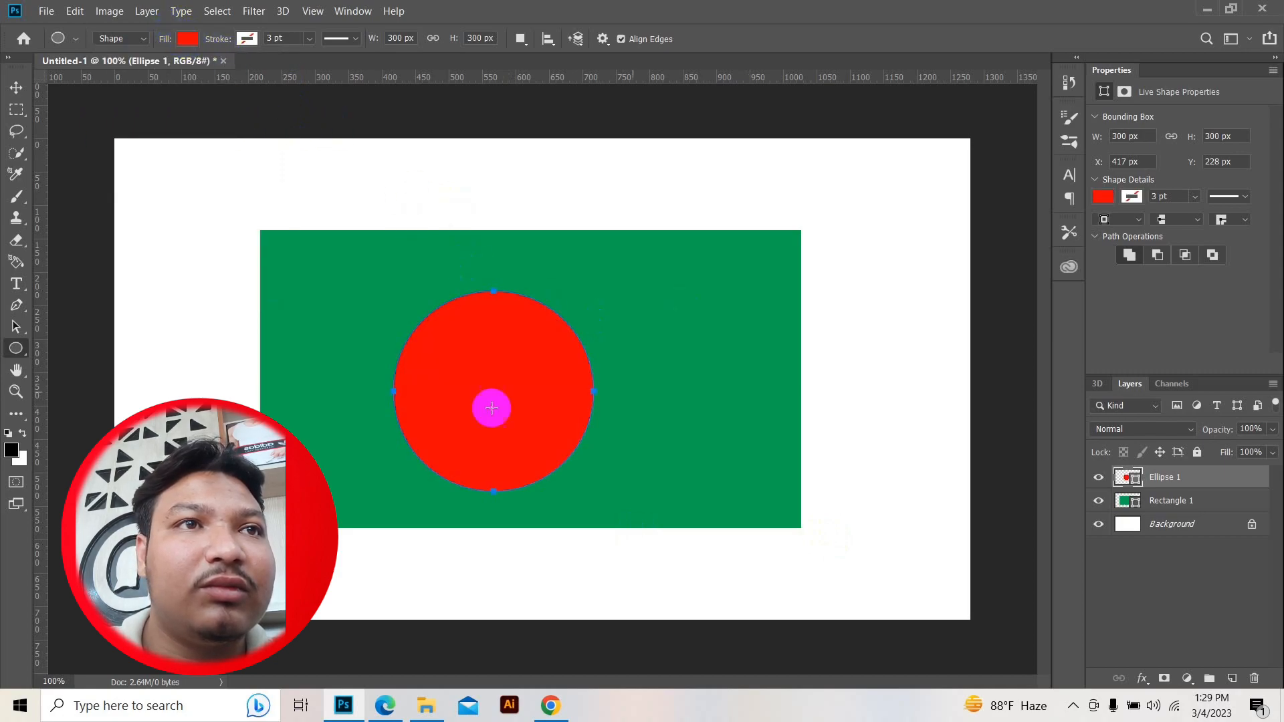
Centre the green rectangle horizontally and vertically relative to the Background layer
left_click(15, 87)
left_click(535, 378)
left_click(687, 362)
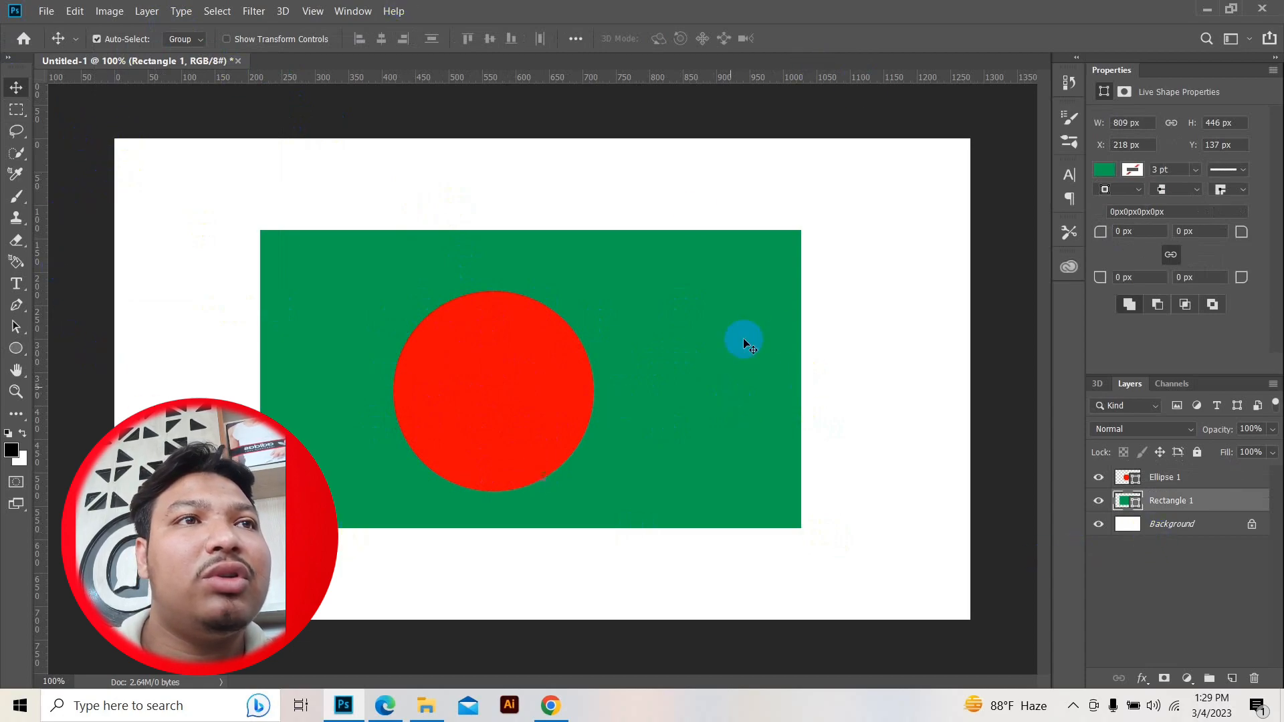
left_click(1198, 524)
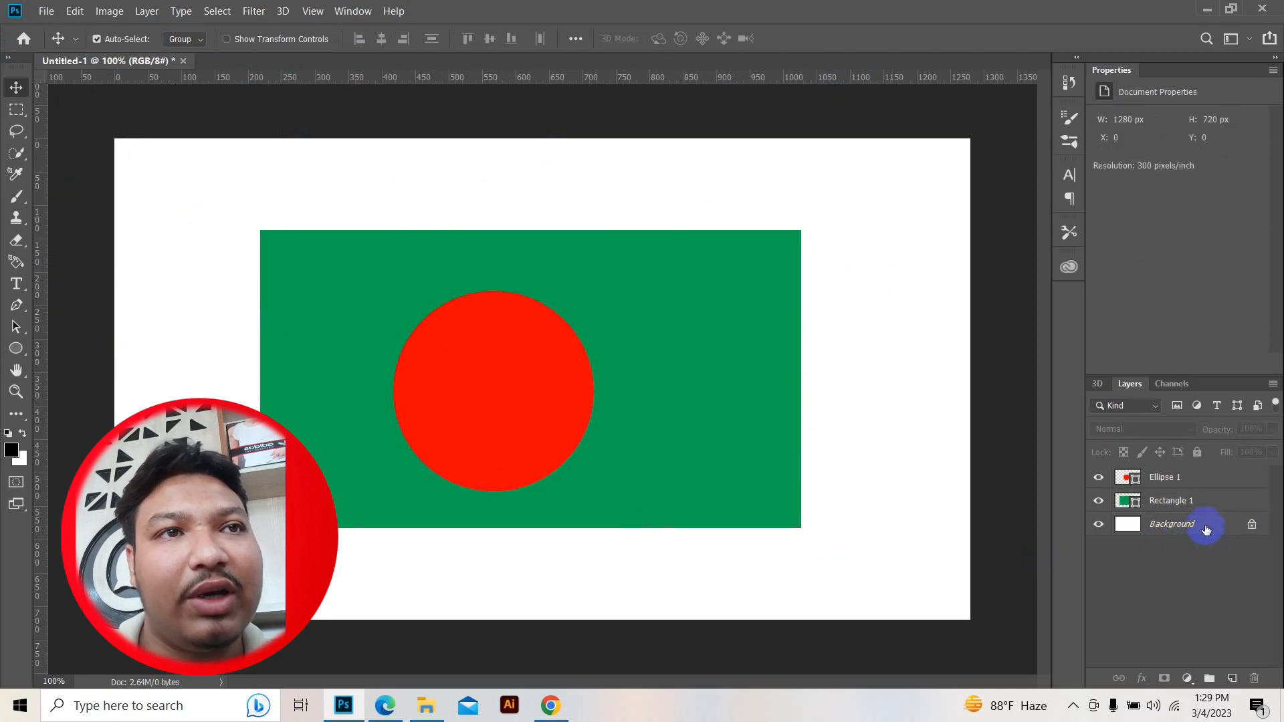
left_click(699, 316)
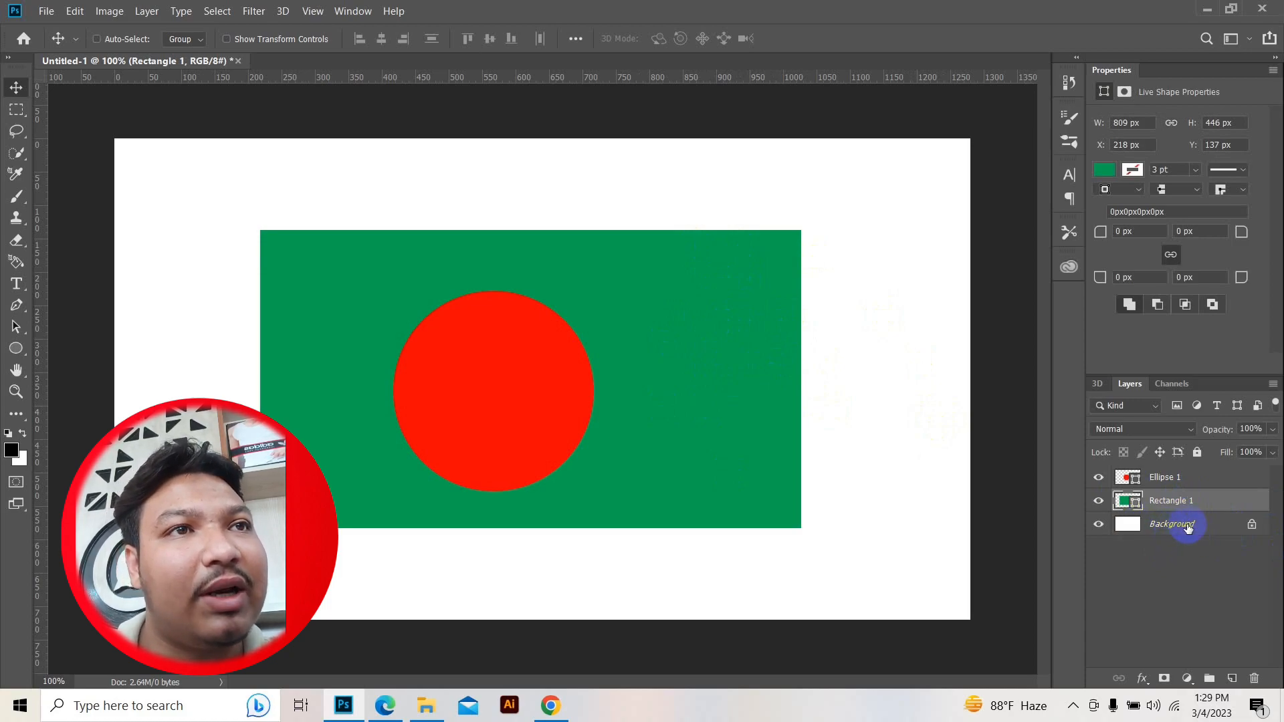
left_click(1228, 535, "ctrl")
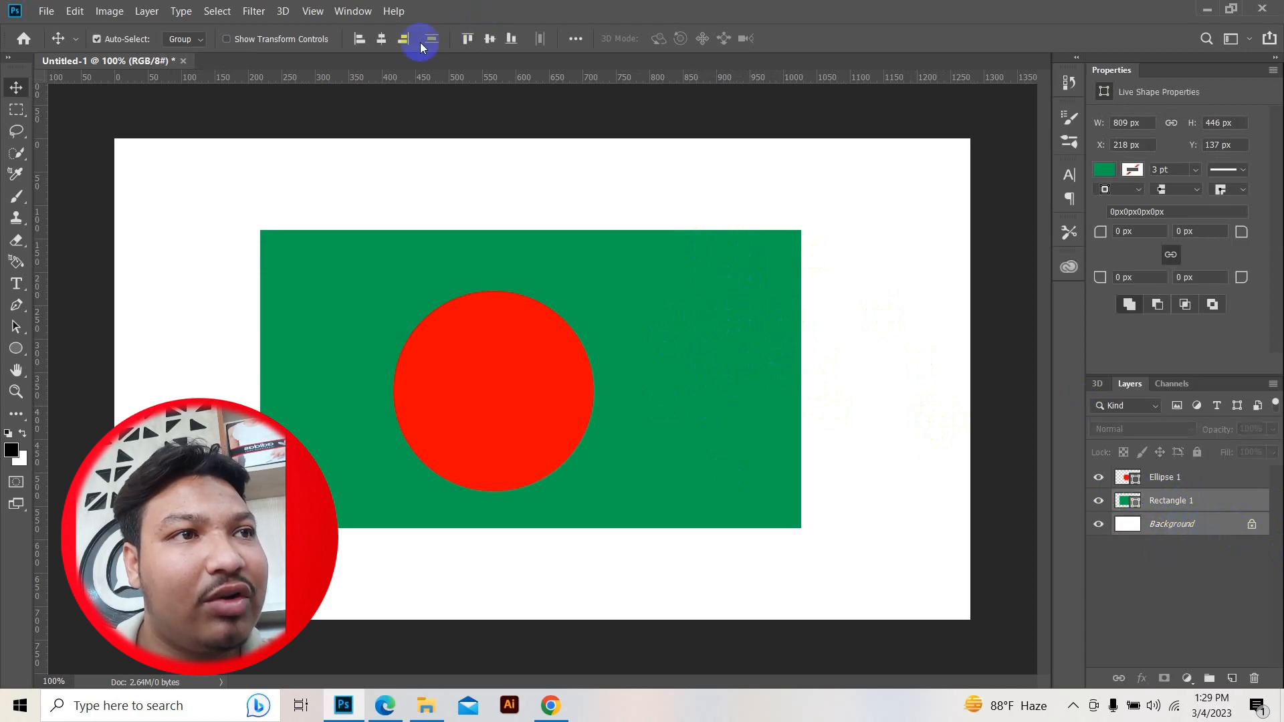
left_click(381, 39)
left_click(490, 38)
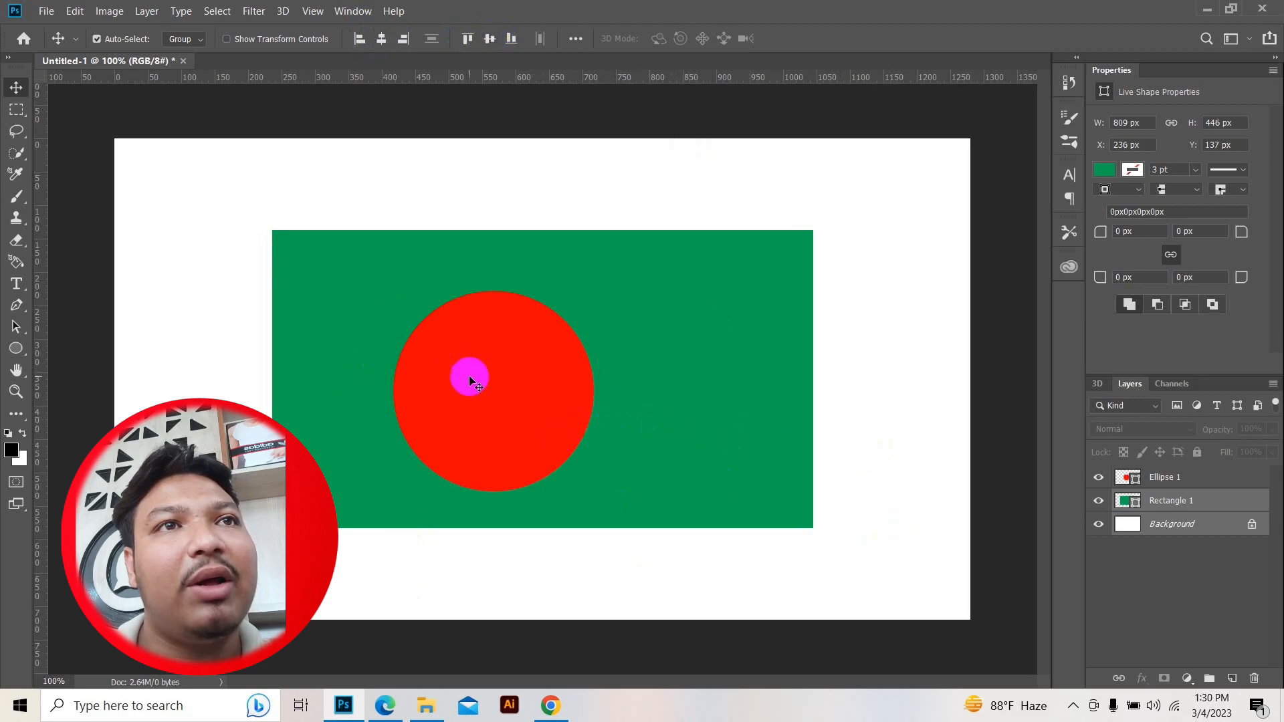
Centre the red circle horizontally and vertically relative to the Background layer, and deselect the layers
left_click(471, 380)
left_click(516, 379)
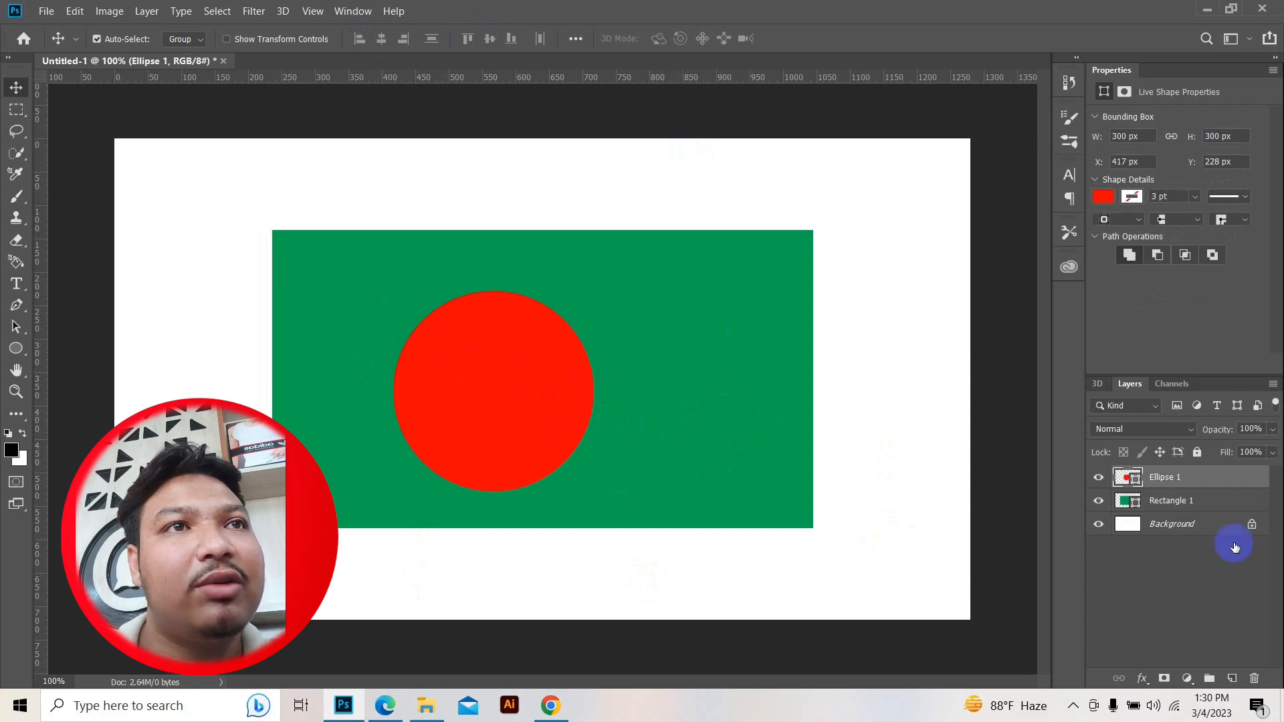
left_click(1195, 529, "ctrl")
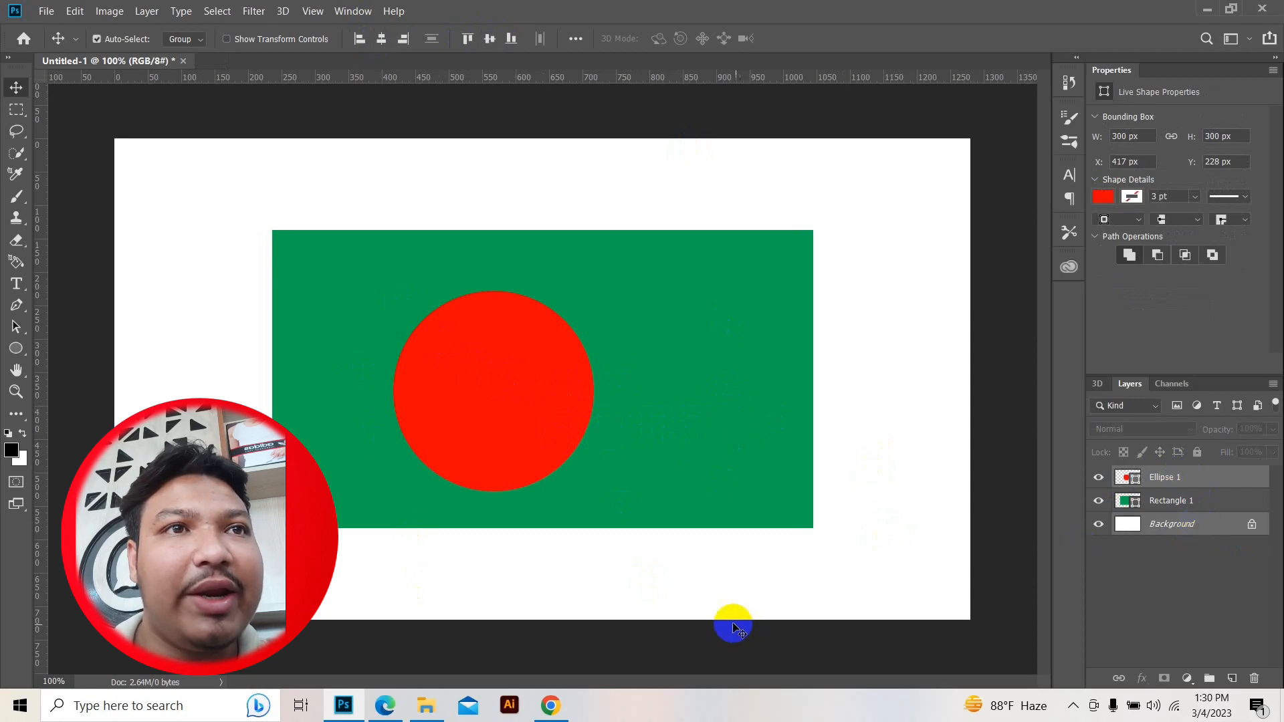
left_click(381, 39)
left_click(490, 39)
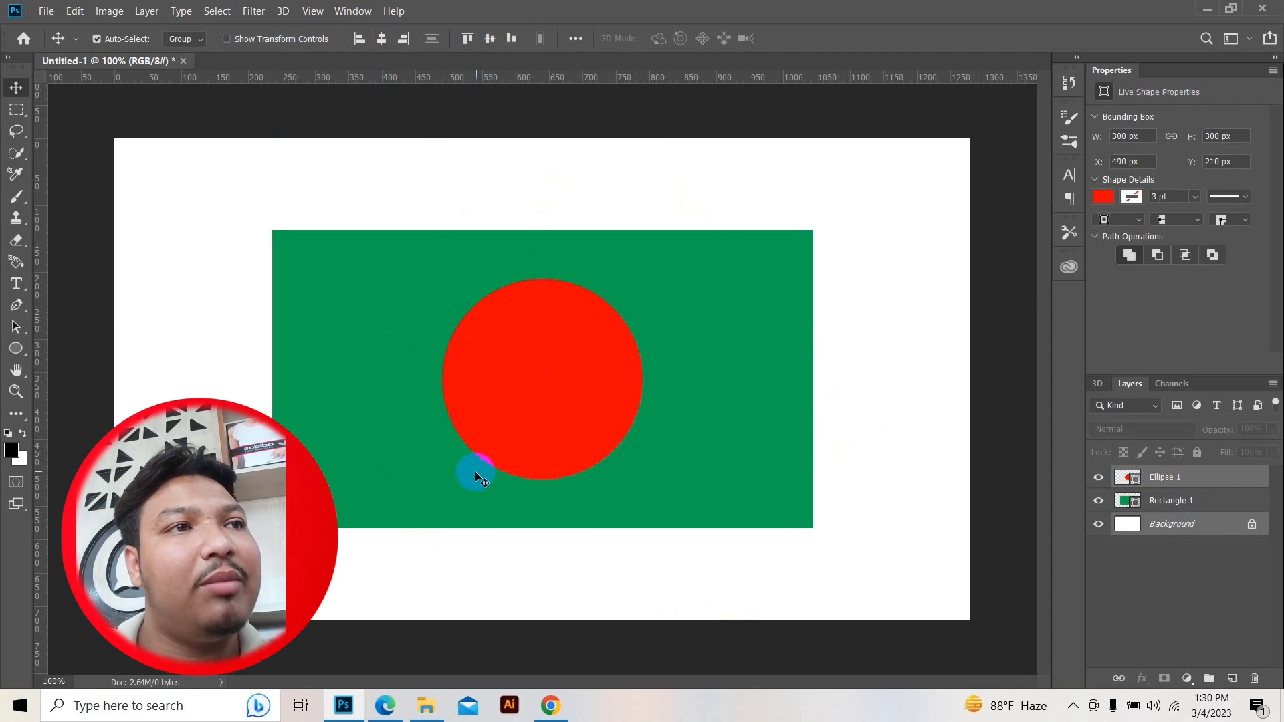
left_click(817, 364)
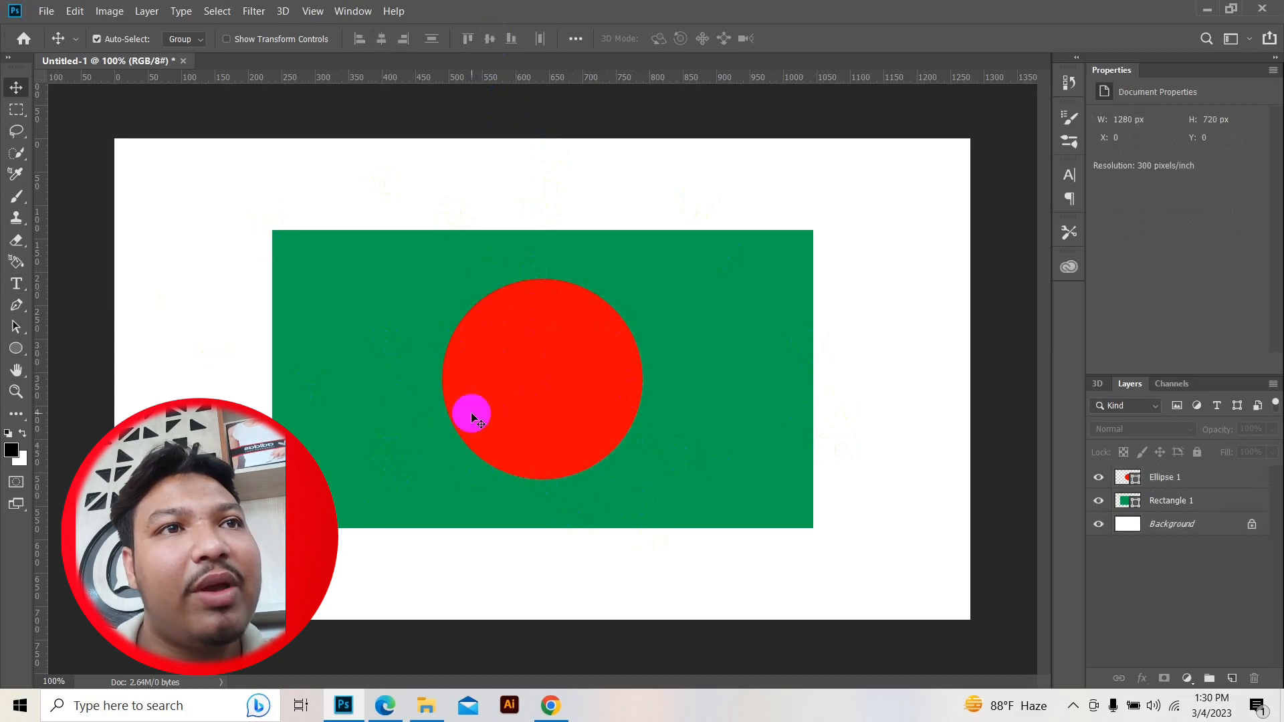
left_click(16, 347)
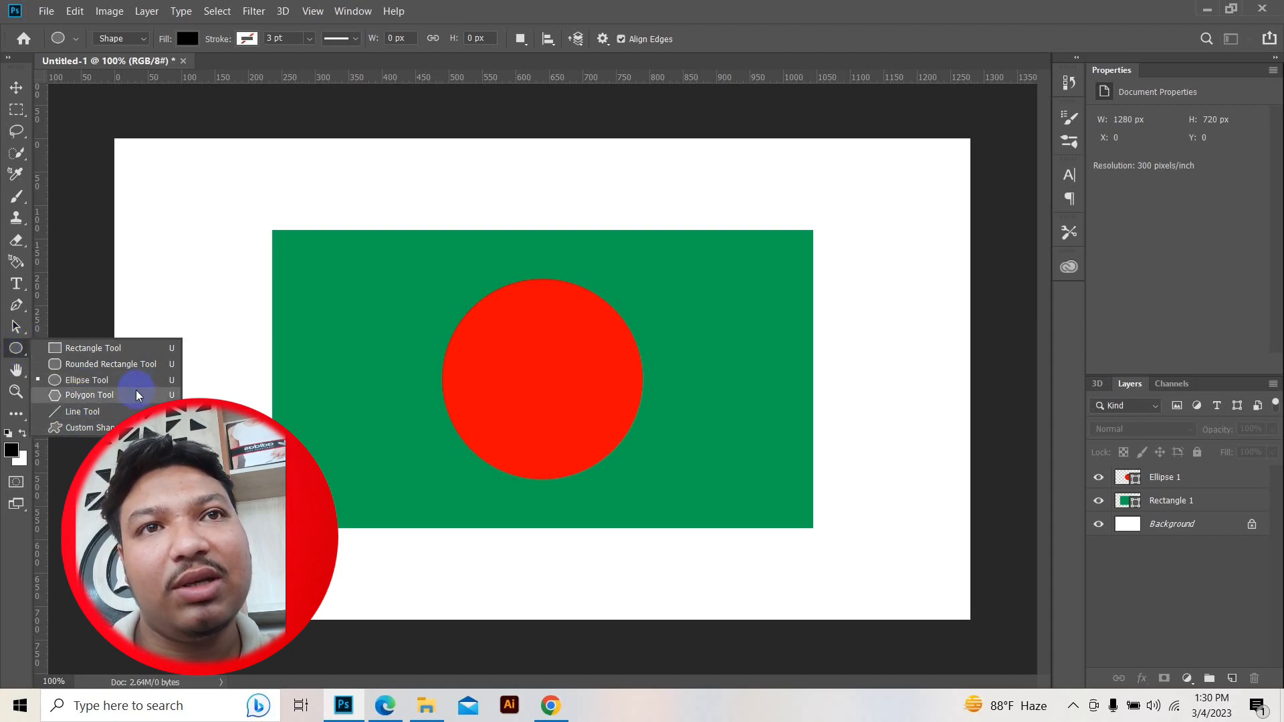
left_click(19, 355)
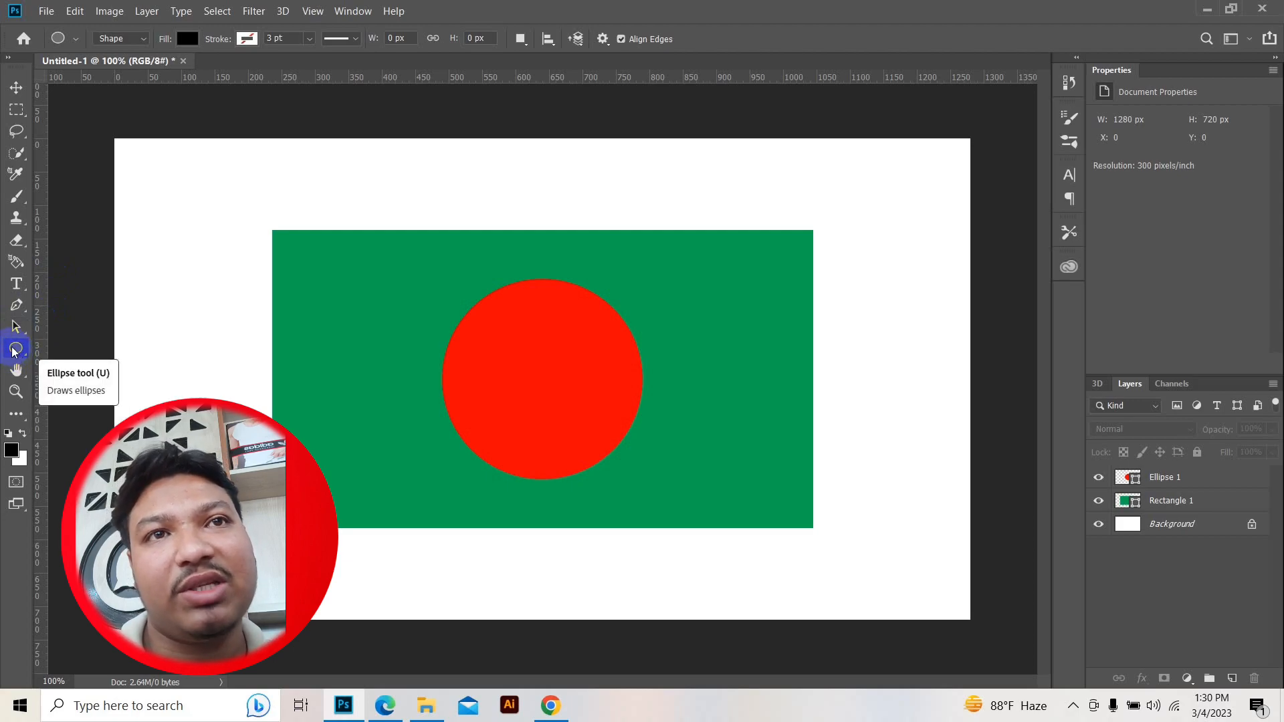
Draw a closed freeform outline with the Pen tool in Path mode across the green rectangle's left edge, on the rectangle's layer
left_click(17, 307)
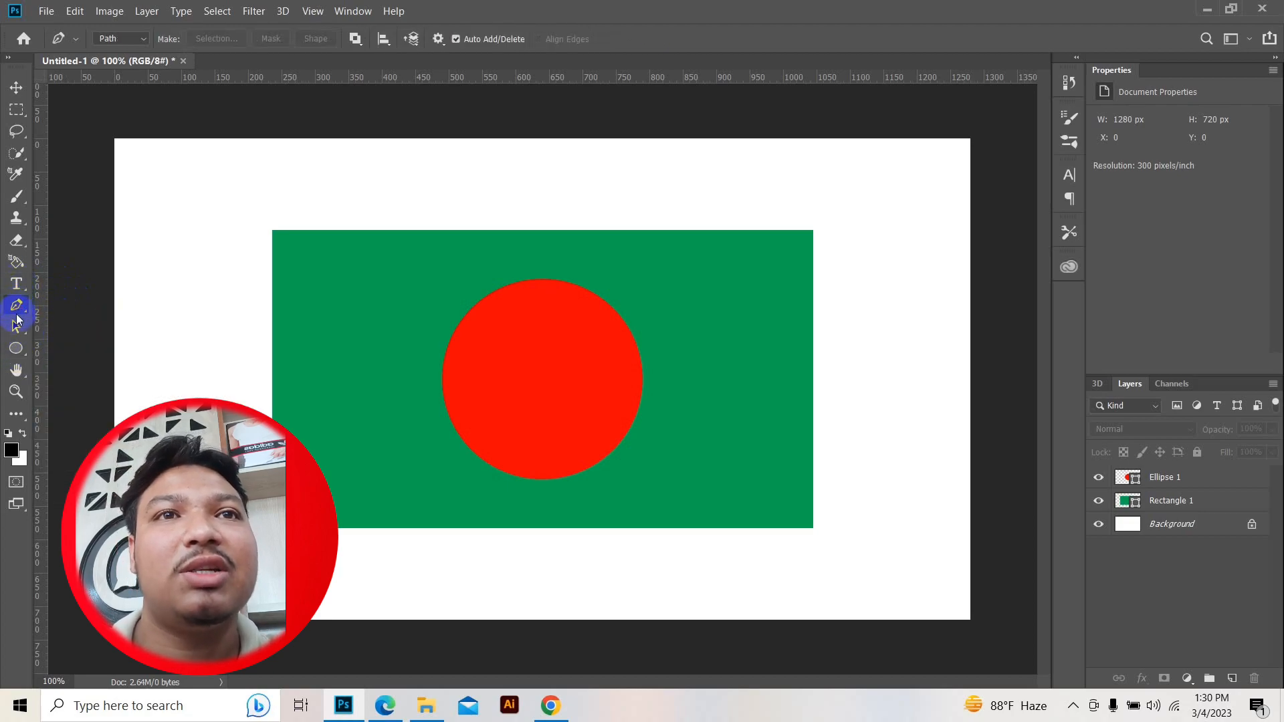
left_click(145, 38)
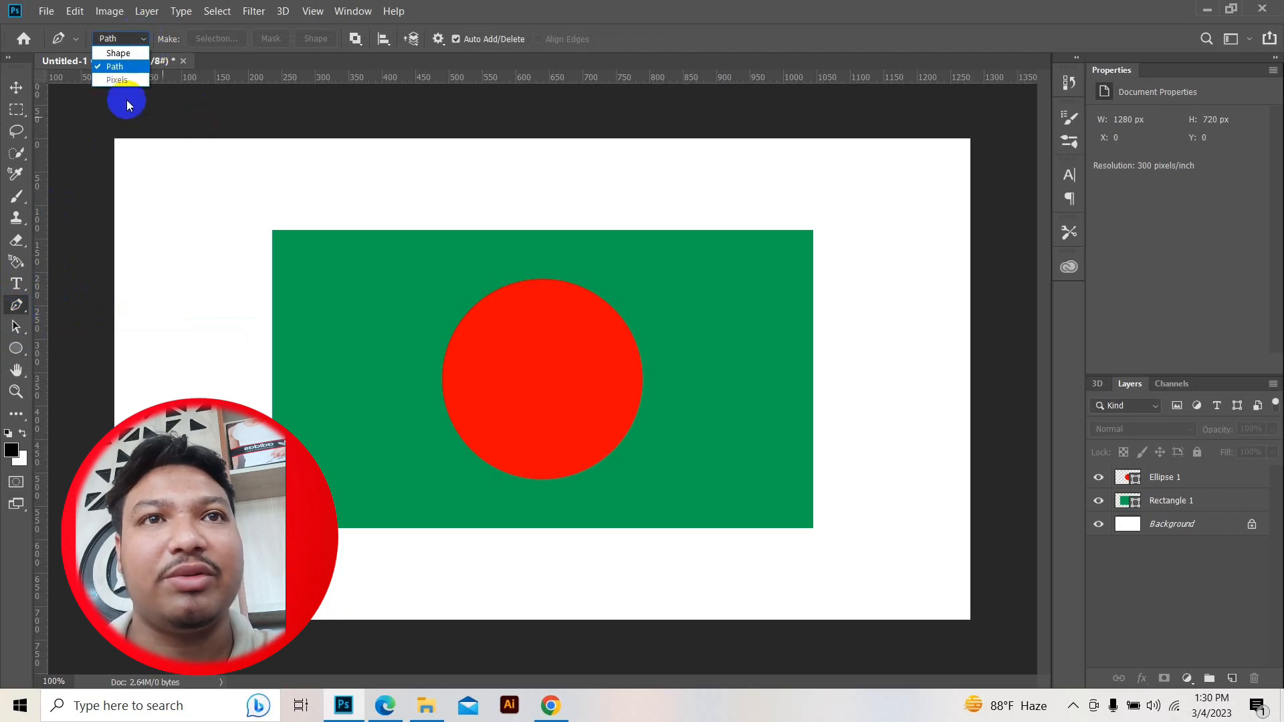
left_click(134, 38)
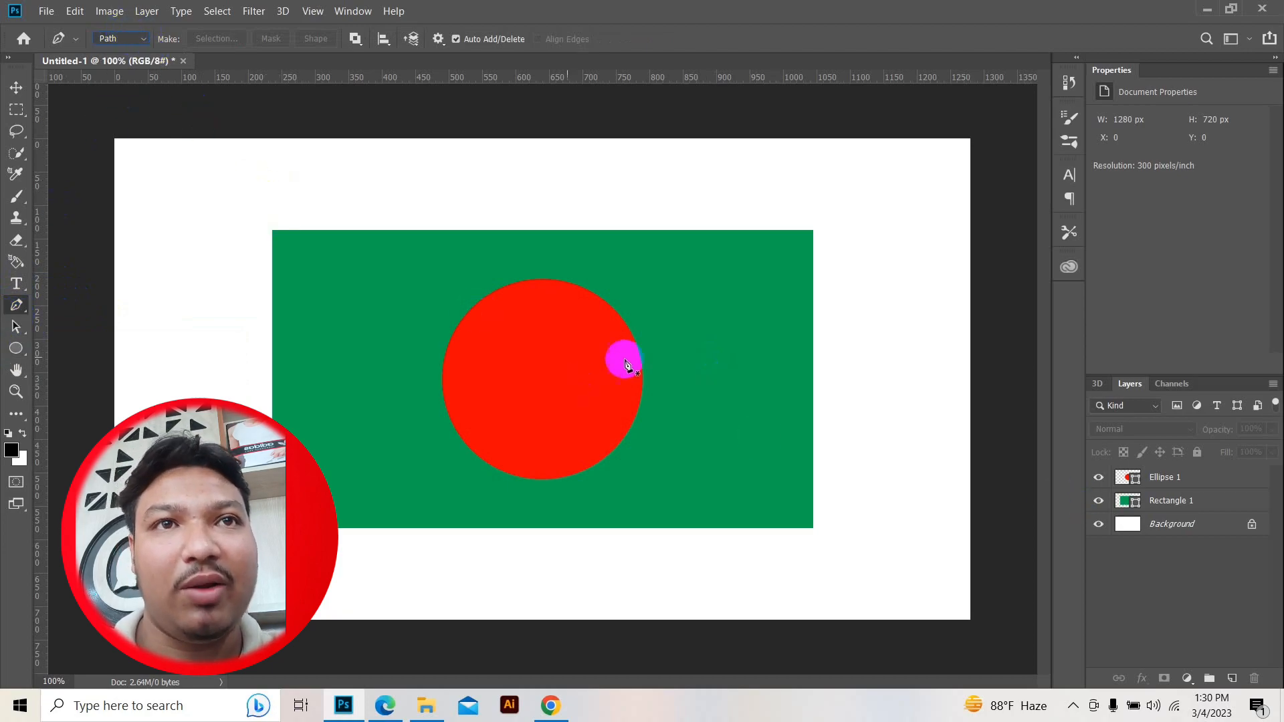
left_click(1172, 507)
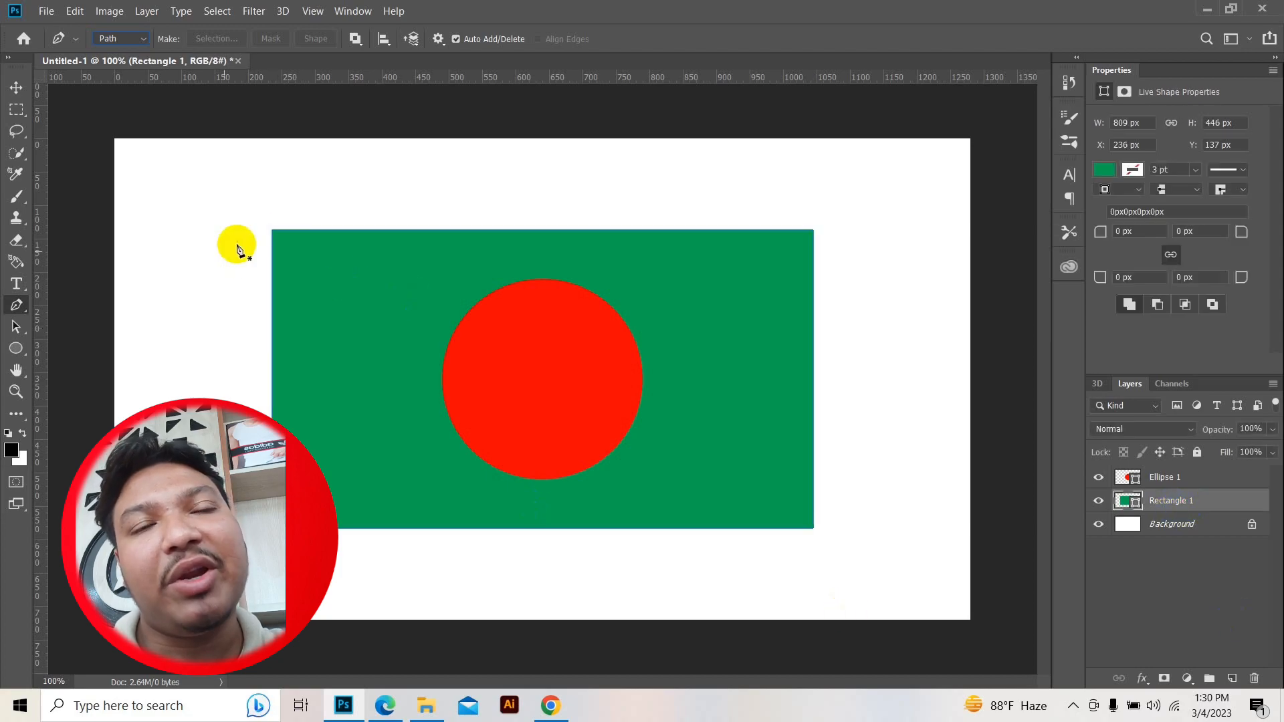
left_click(261, 213)
left_click(350, 295)
left_click(379, 443)
left_click(352, 488)
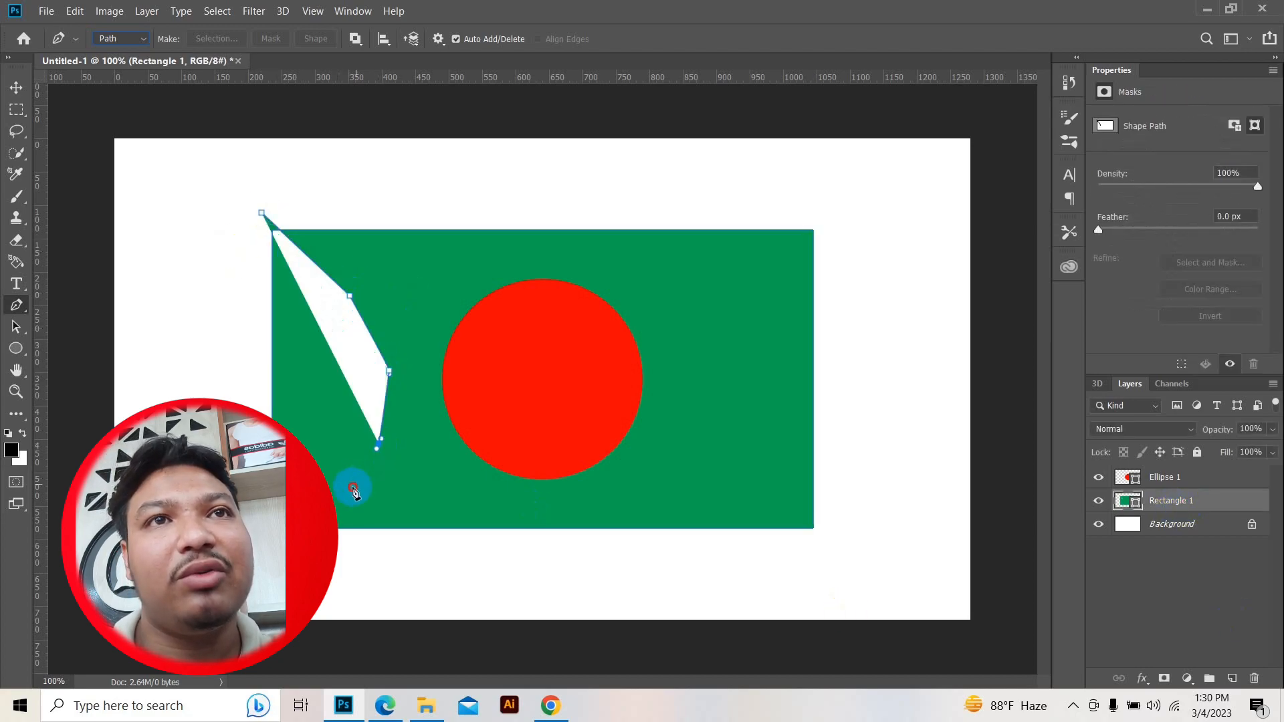
left_click(173, 332)
left_click(189, 283)
left_click(208, 198)
left_click(243, 195)
left_click(261, 213)
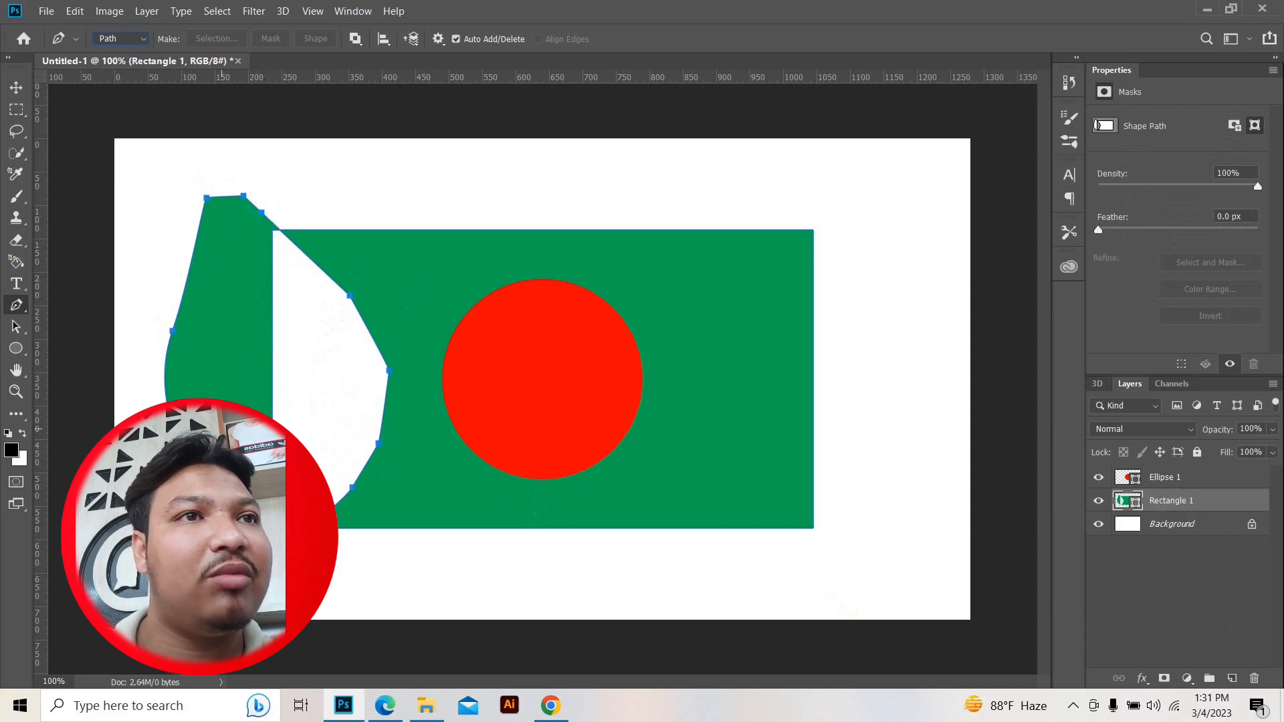
Try moving the green rectangle together with its added pen shape to the right, and undo the move
left_click(15, 87)
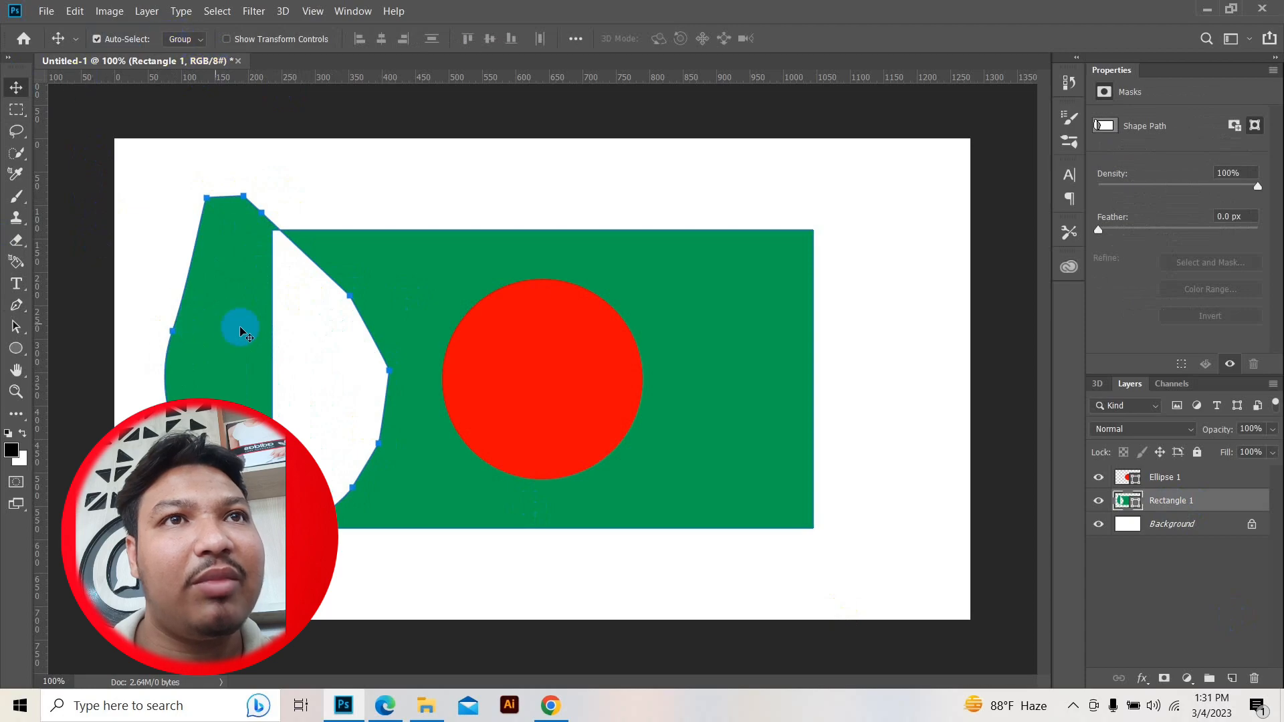
left_click_drag(215, 310, 271, 319)
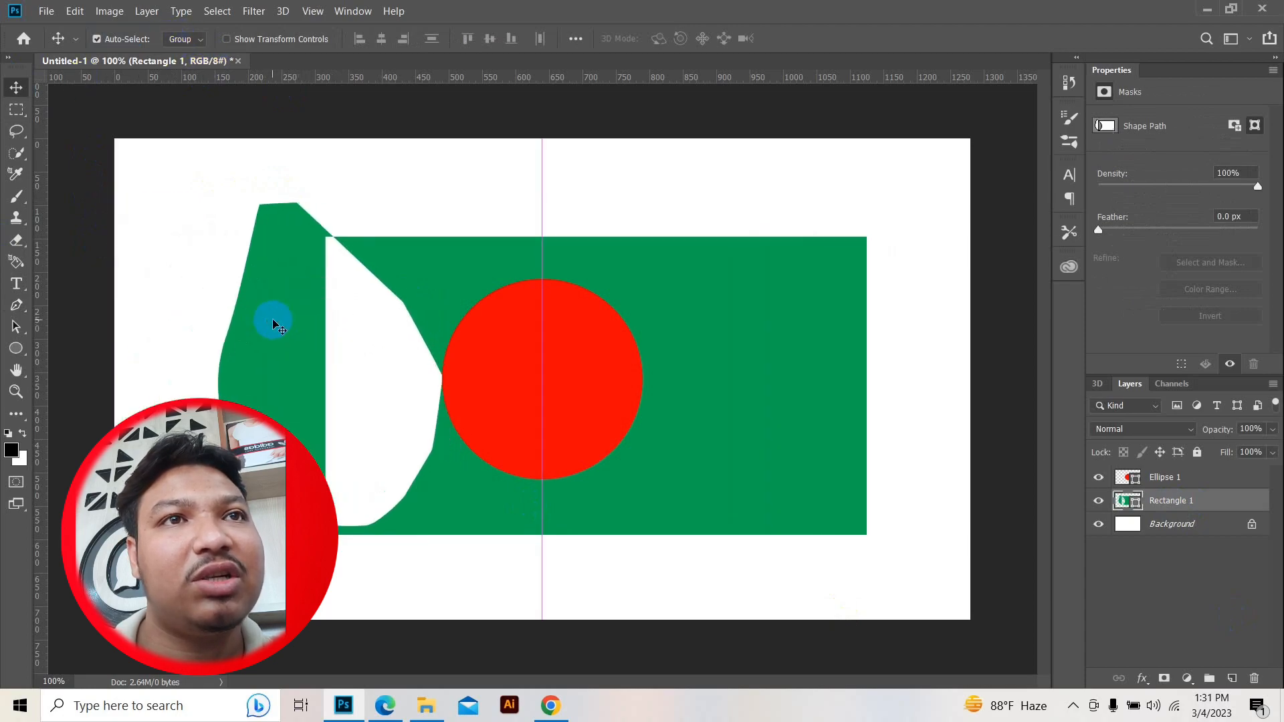
key("ctrl+z")
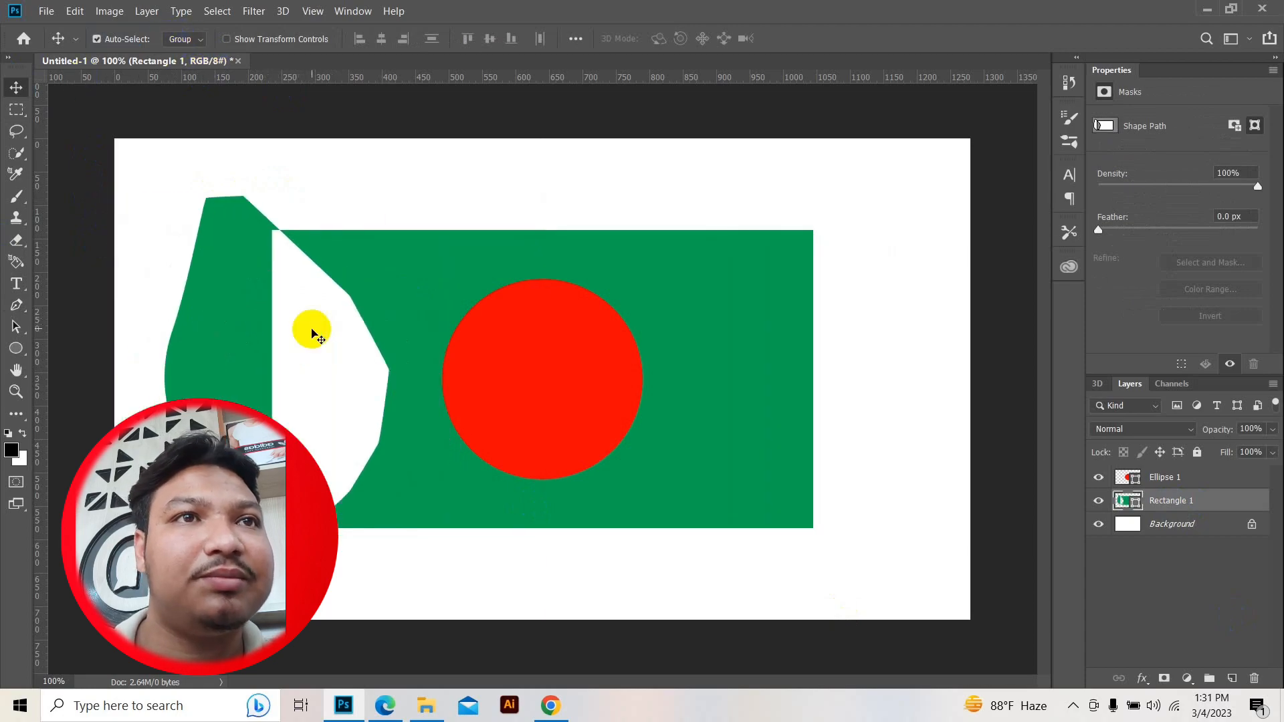
Undo all anchor points of the pen outline drawn across the green rectangle's left edge, back to the plain rectangle
key("ctrl+z")
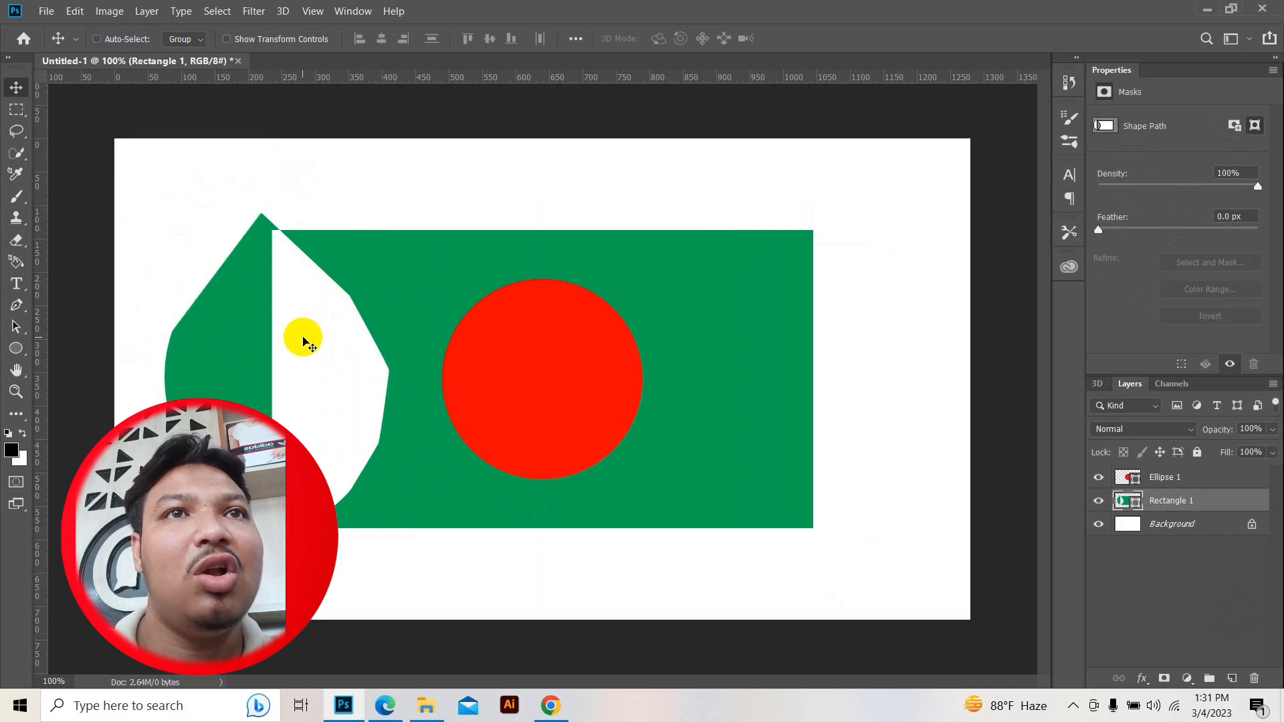
key("ctrl+z")
key("ctrl+z")
key("ctrl+z")
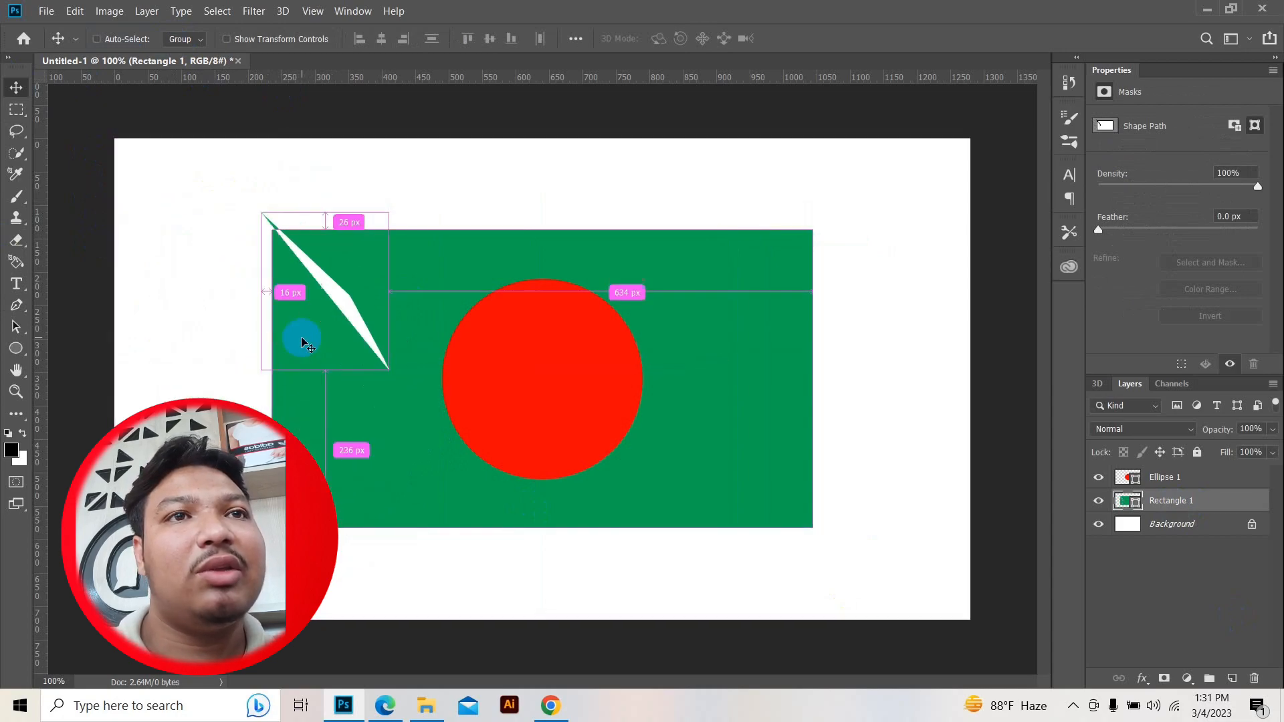
key("ctrl+z")
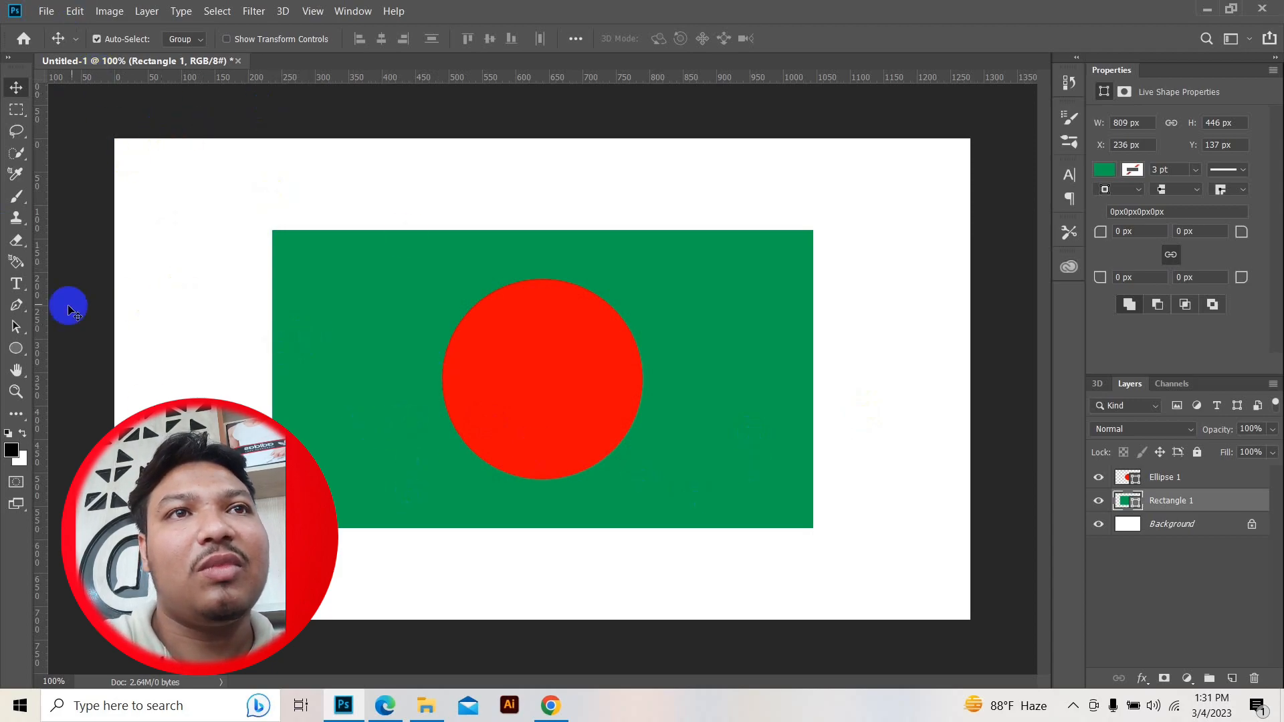
With the Pen tool in Shape mode, draw a closed freeform shape about 351 × 374 px overlapping the green rectangle's left edge
left_click(14, 309)
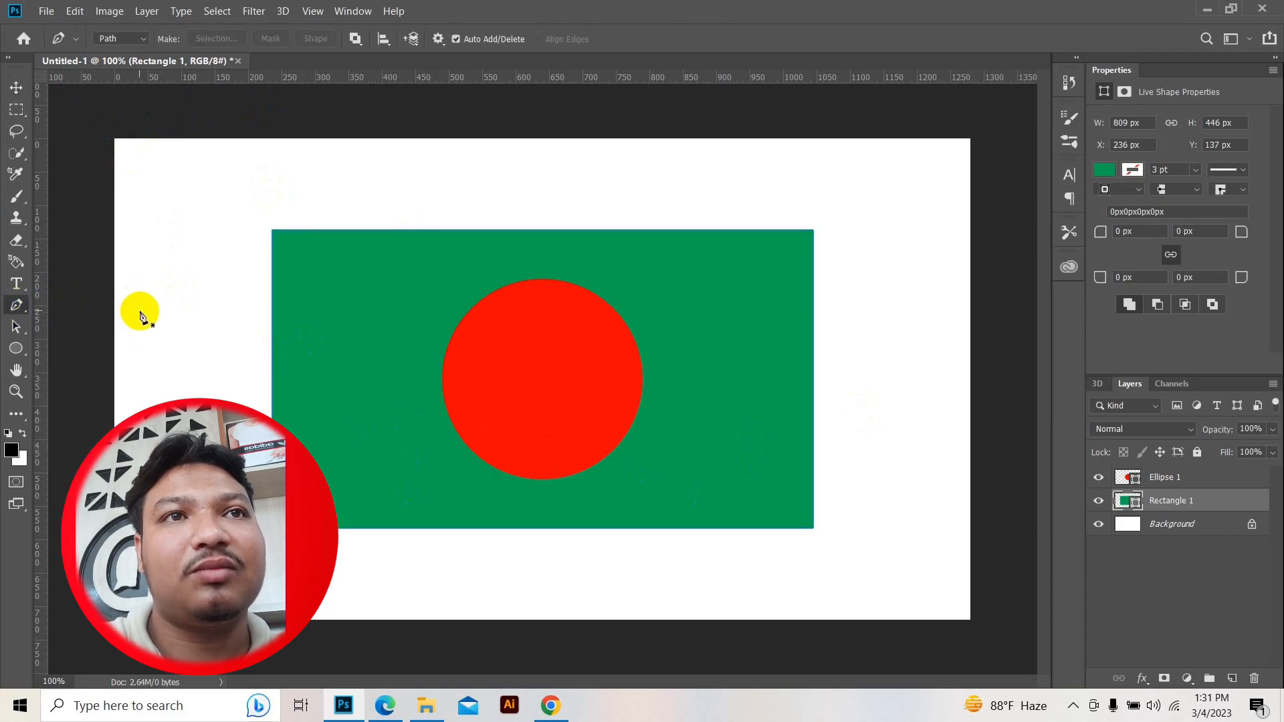
left_click(117, 39)
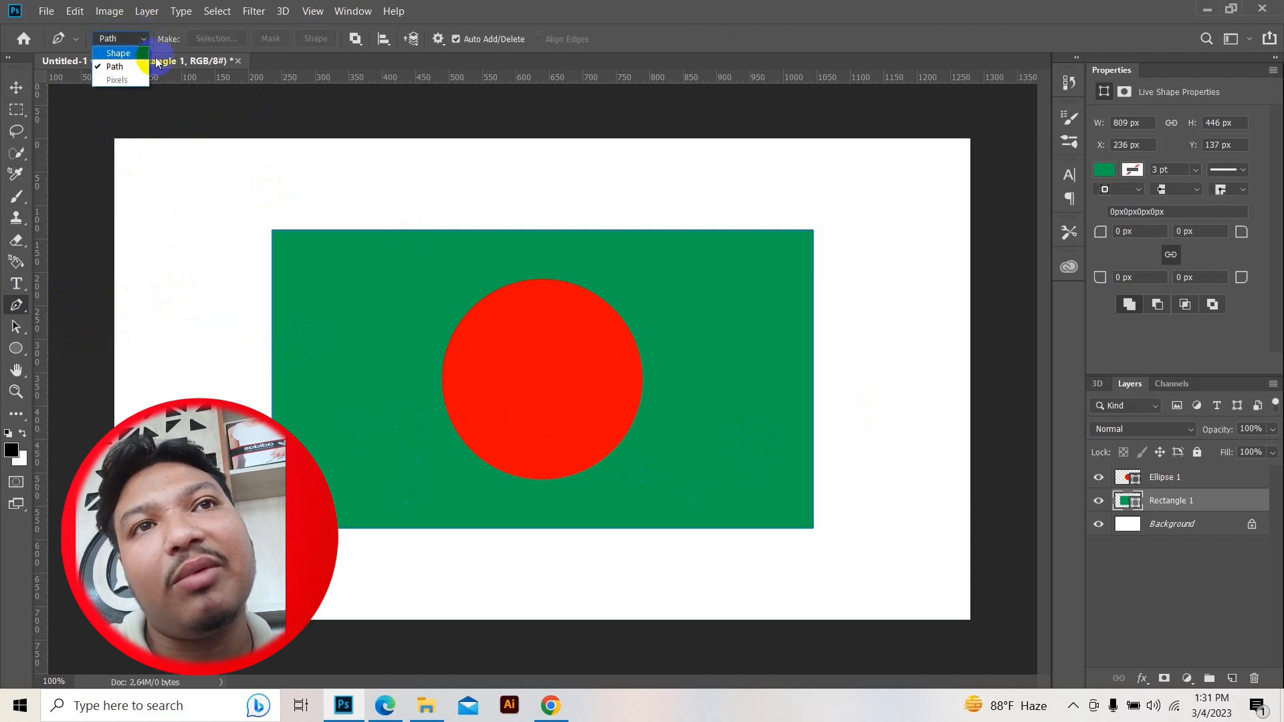
left_click(125, 55)
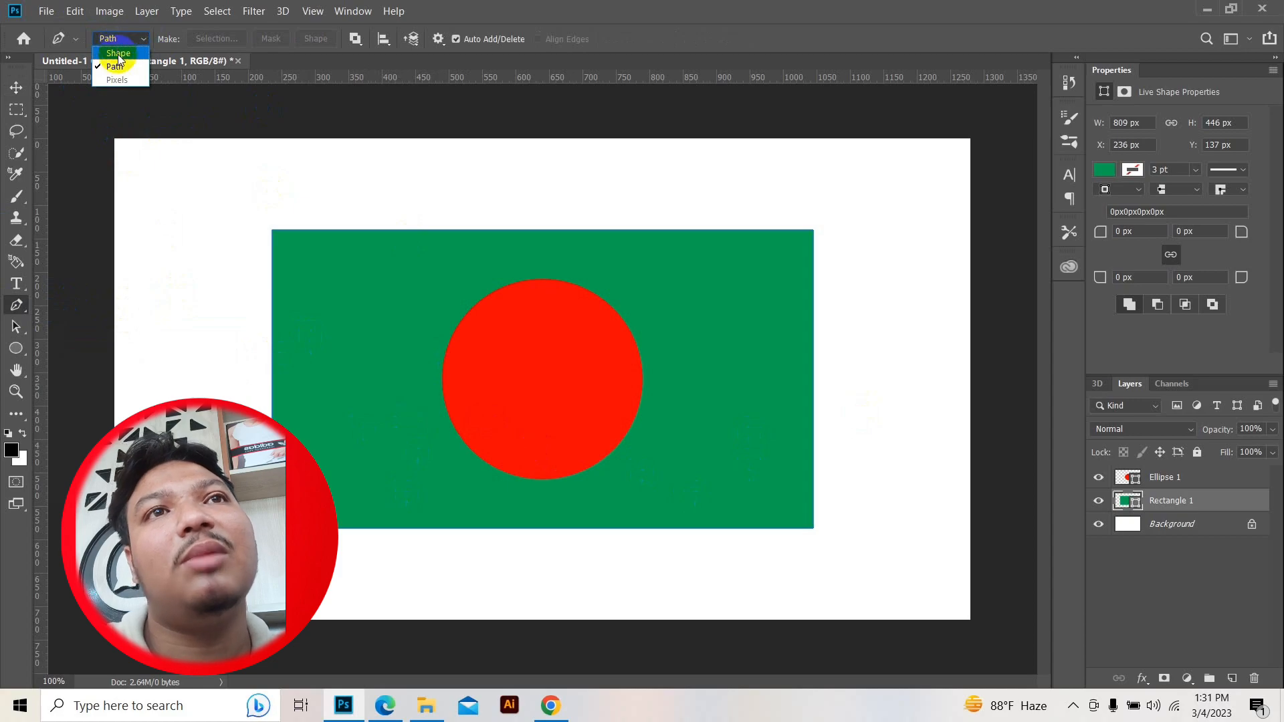
left_click(254, 239)
left_click(317, 294)
left_click(355, 360)
left_click(342, 434)
left_click(331, 451)
left_click(127, 348)
left_click(122, 250)
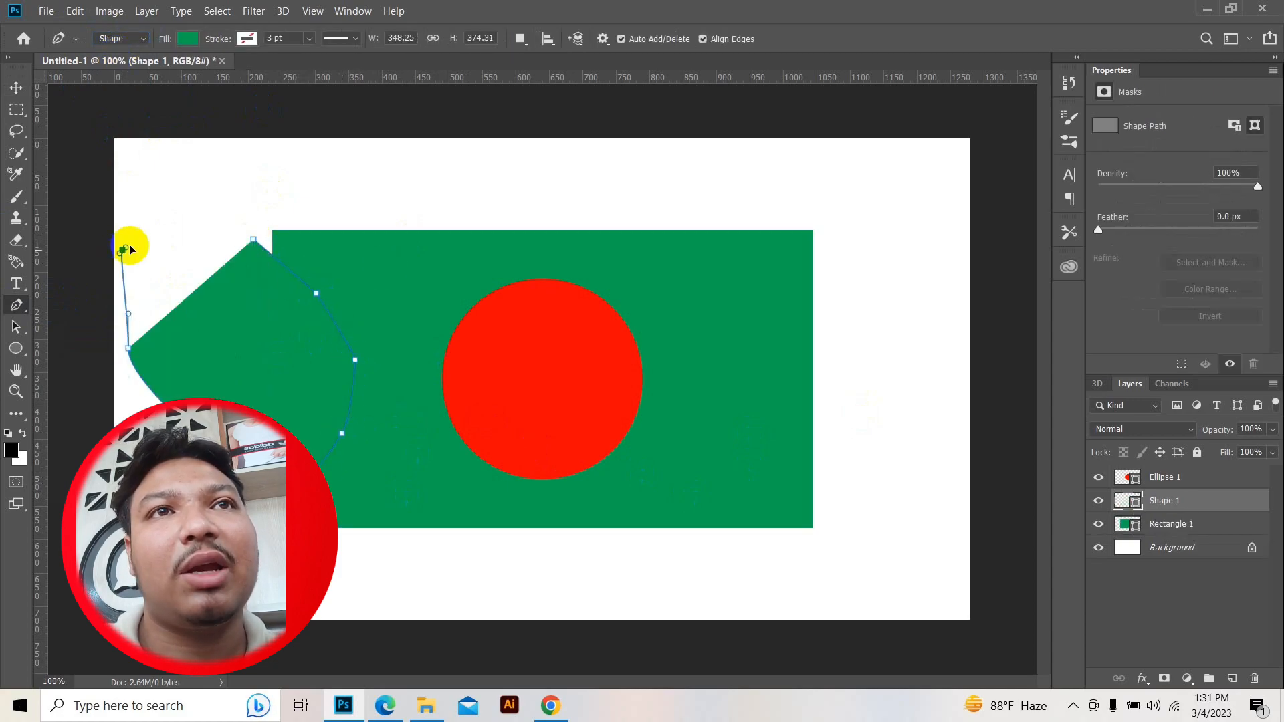
left_click(185, 240)
left_click(253, 239)
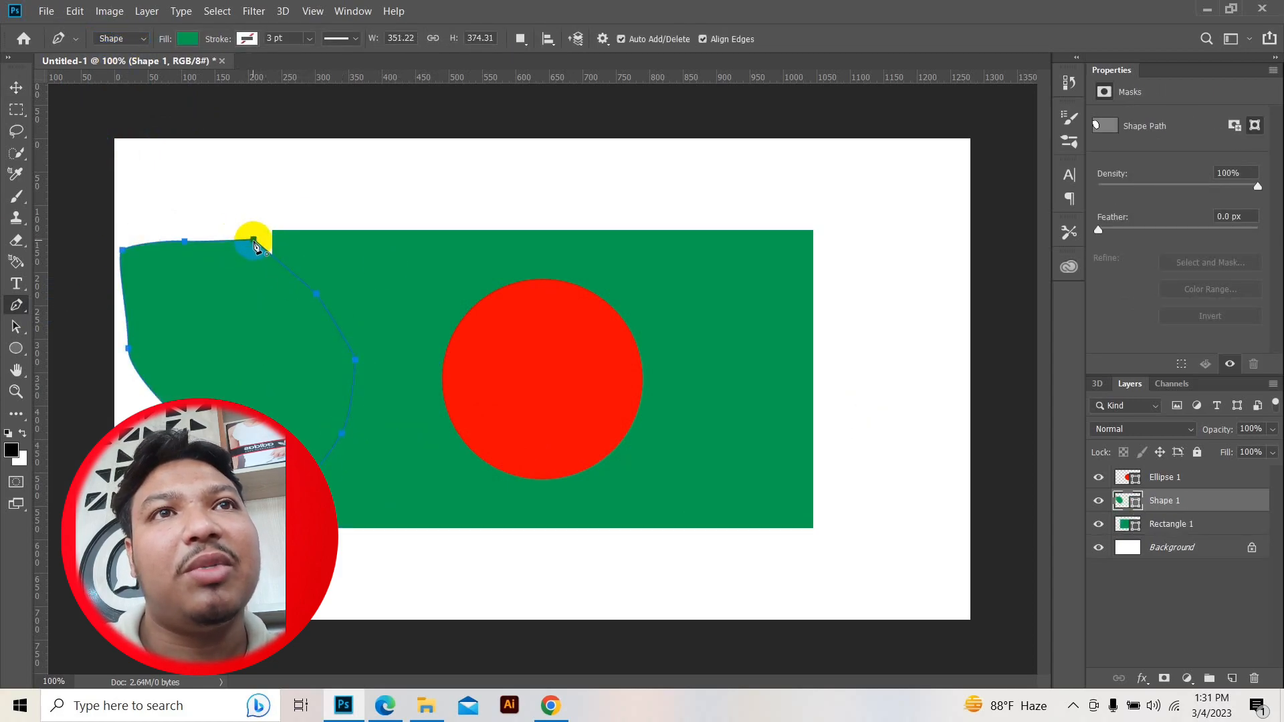
Try a light green and a black fill on the new pen shape, and delete the shape
left_click(188, 38)
left_click(192, 203)
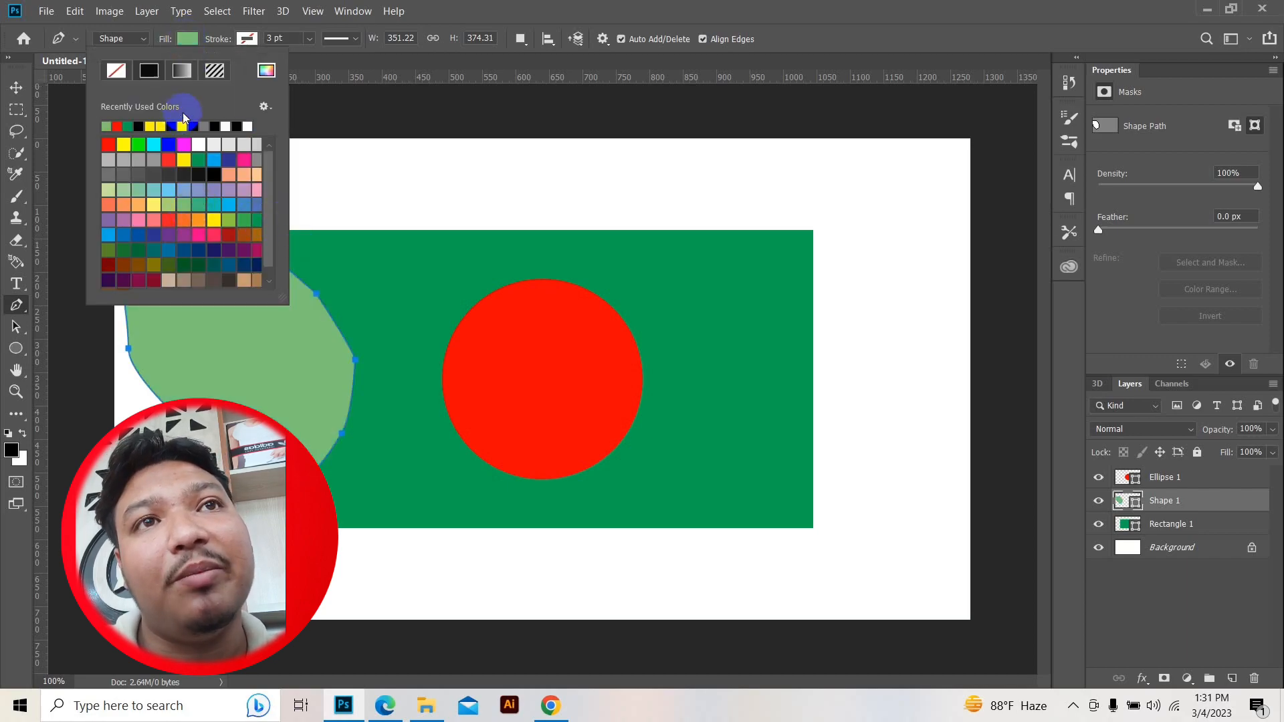
left_click(199, 175)
left_click(187, 40)
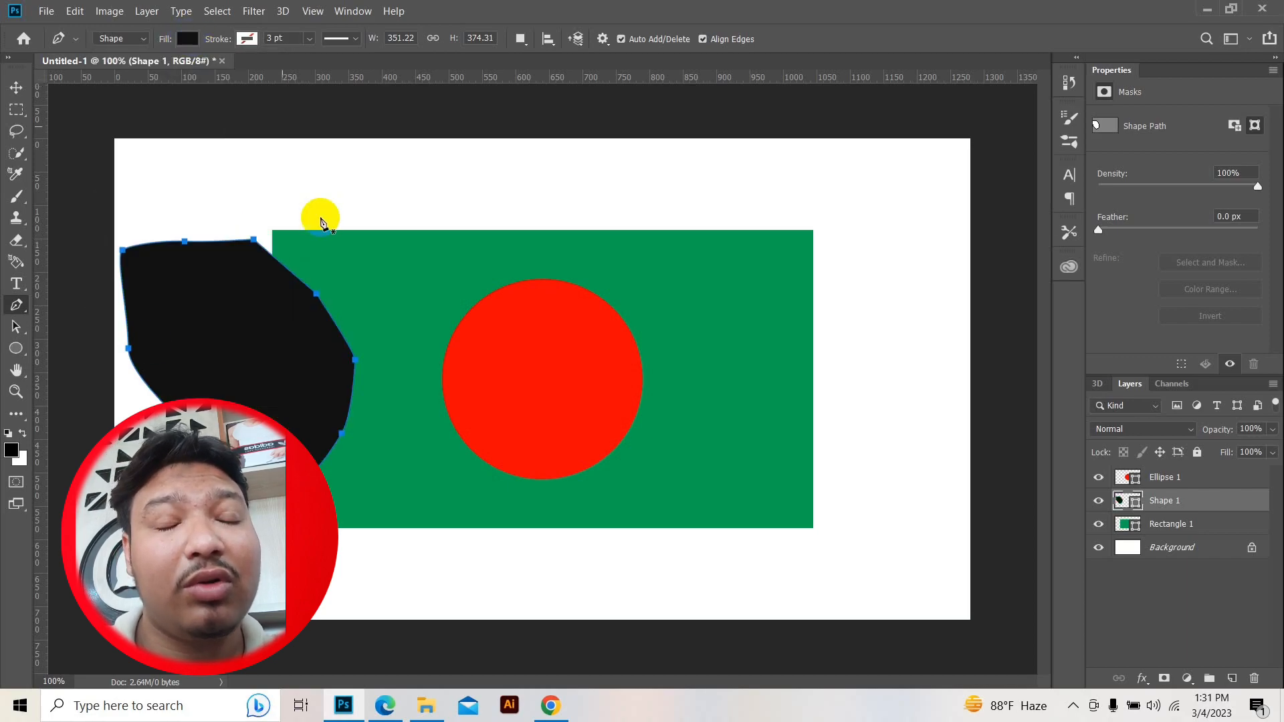
key("a")
key("Delete")
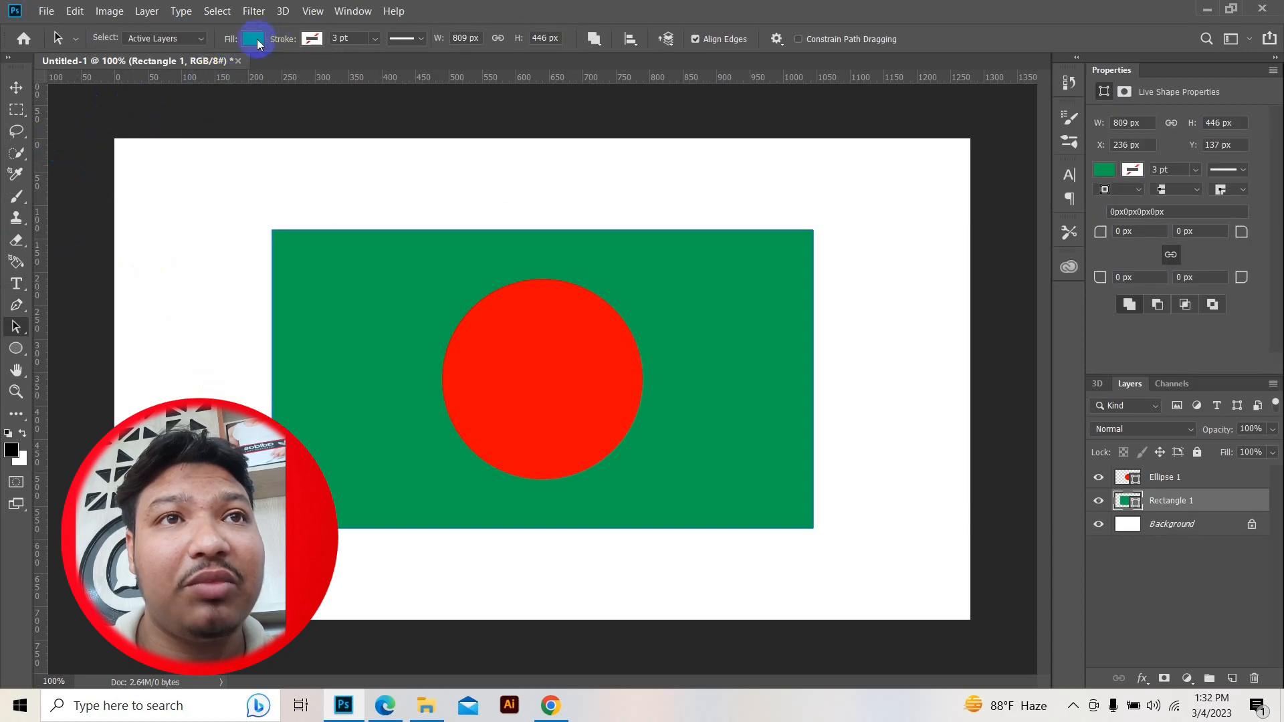
left_click(44, 11)
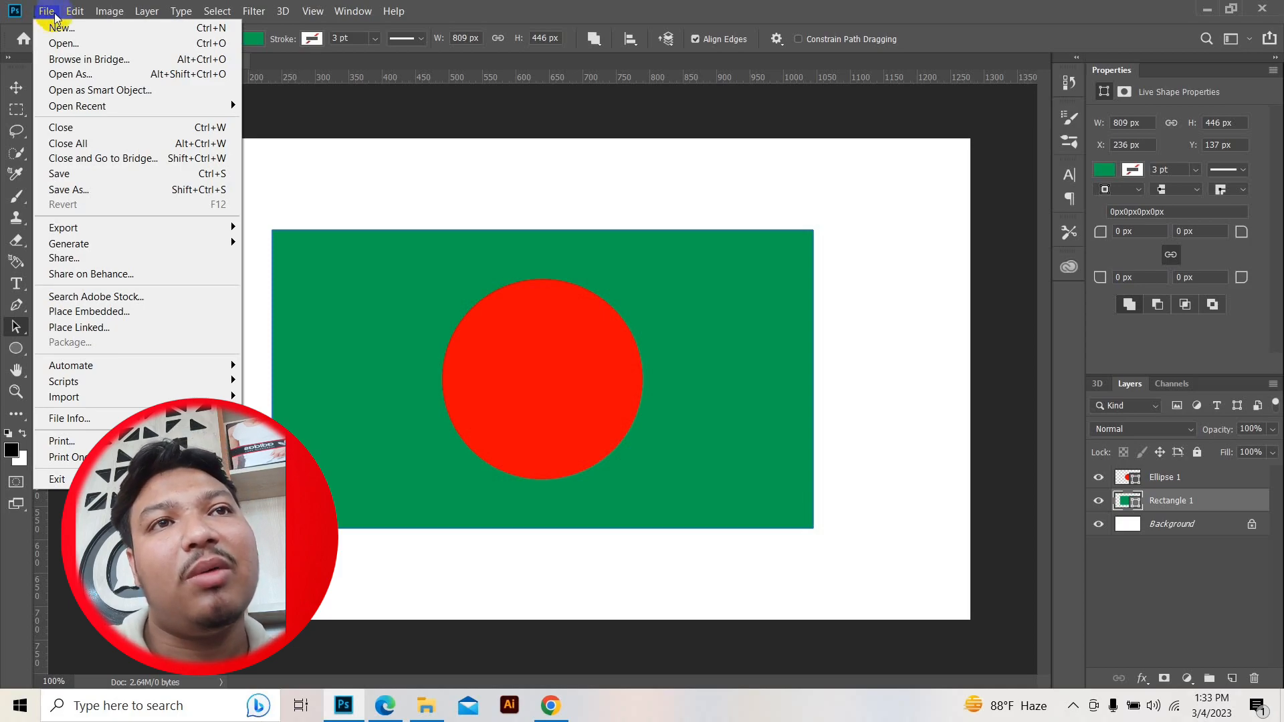
left_click(48, 16)
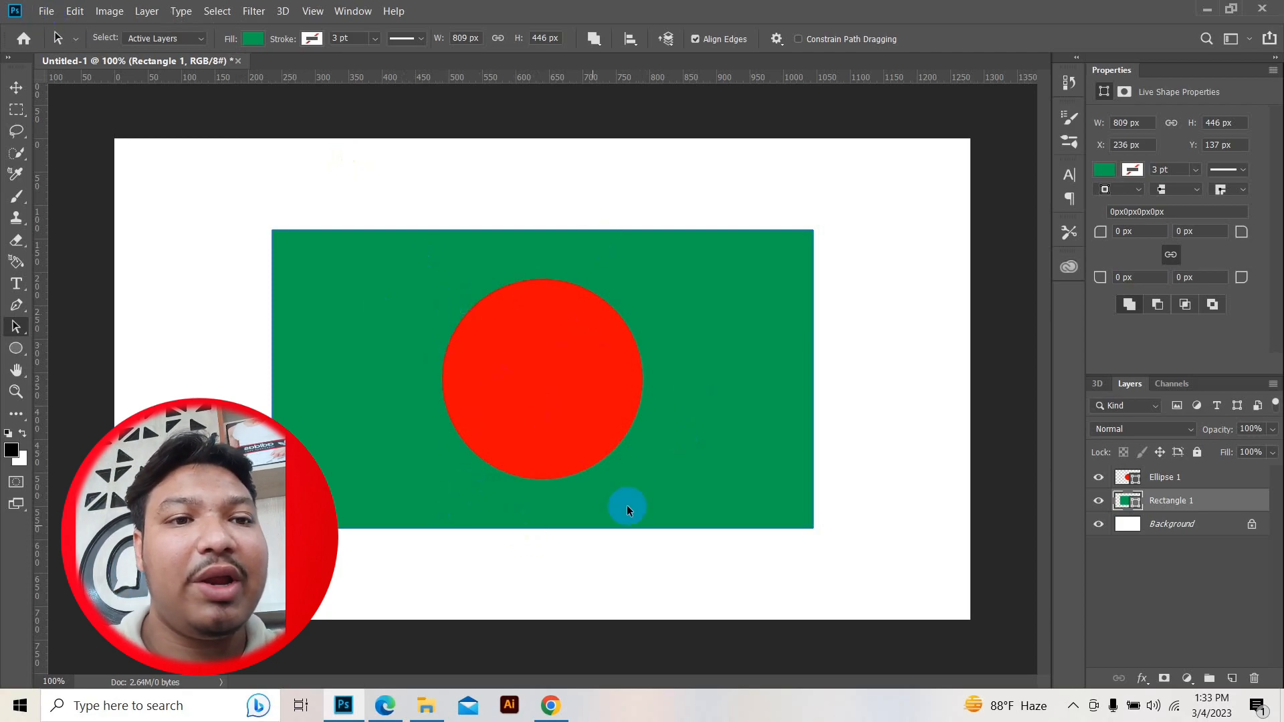
left_click(668, 360)
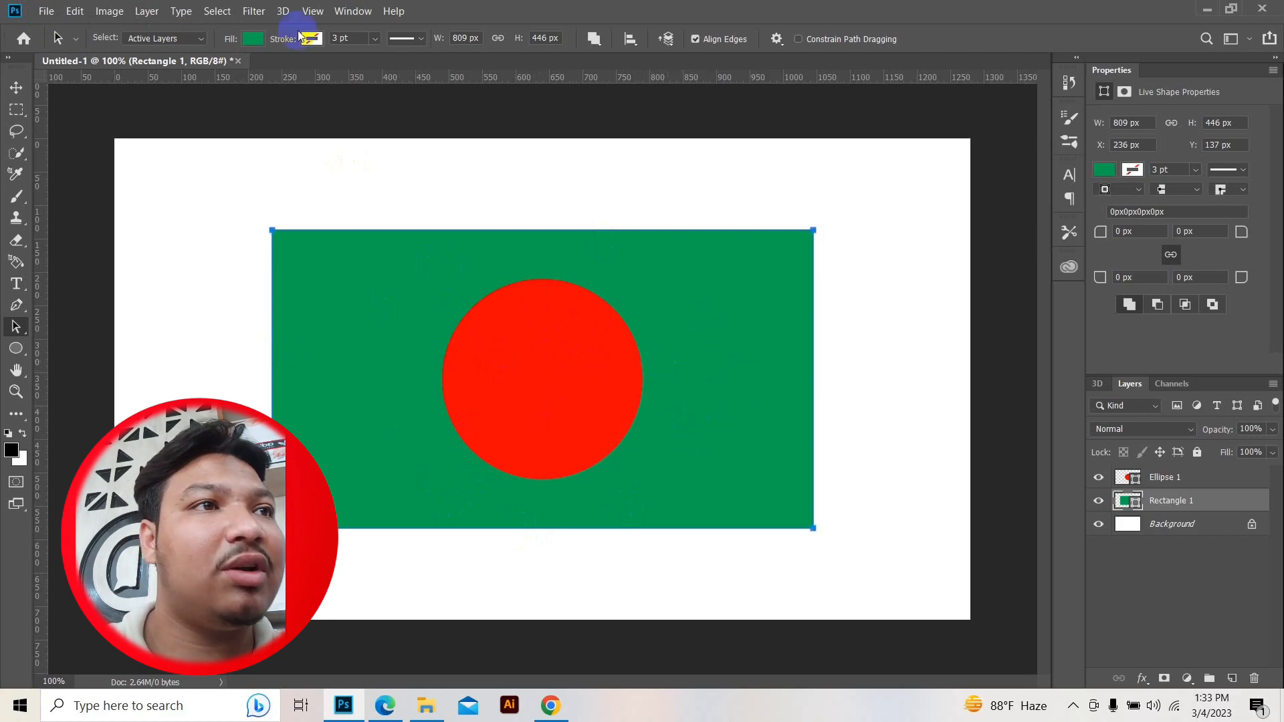
Start saving the document under a new name, choosing the Downloads folder and the file name abc
left_click(45, 12)
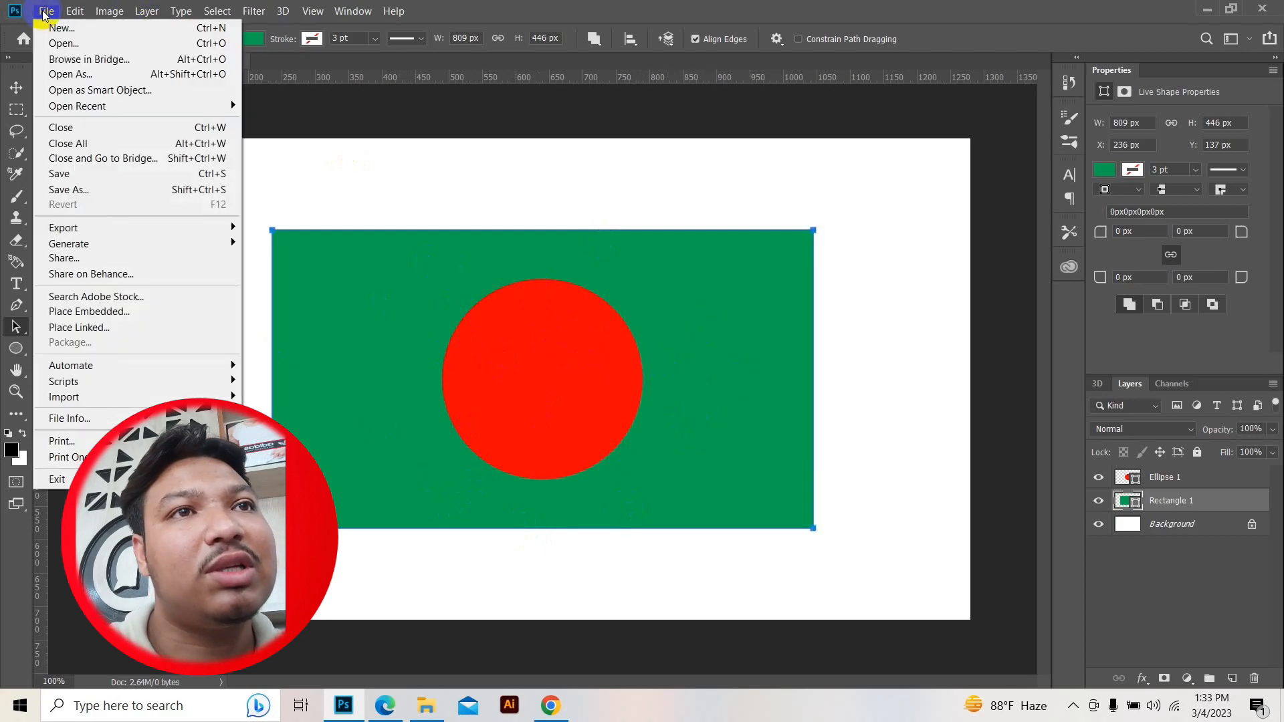
left_click(63, 190)
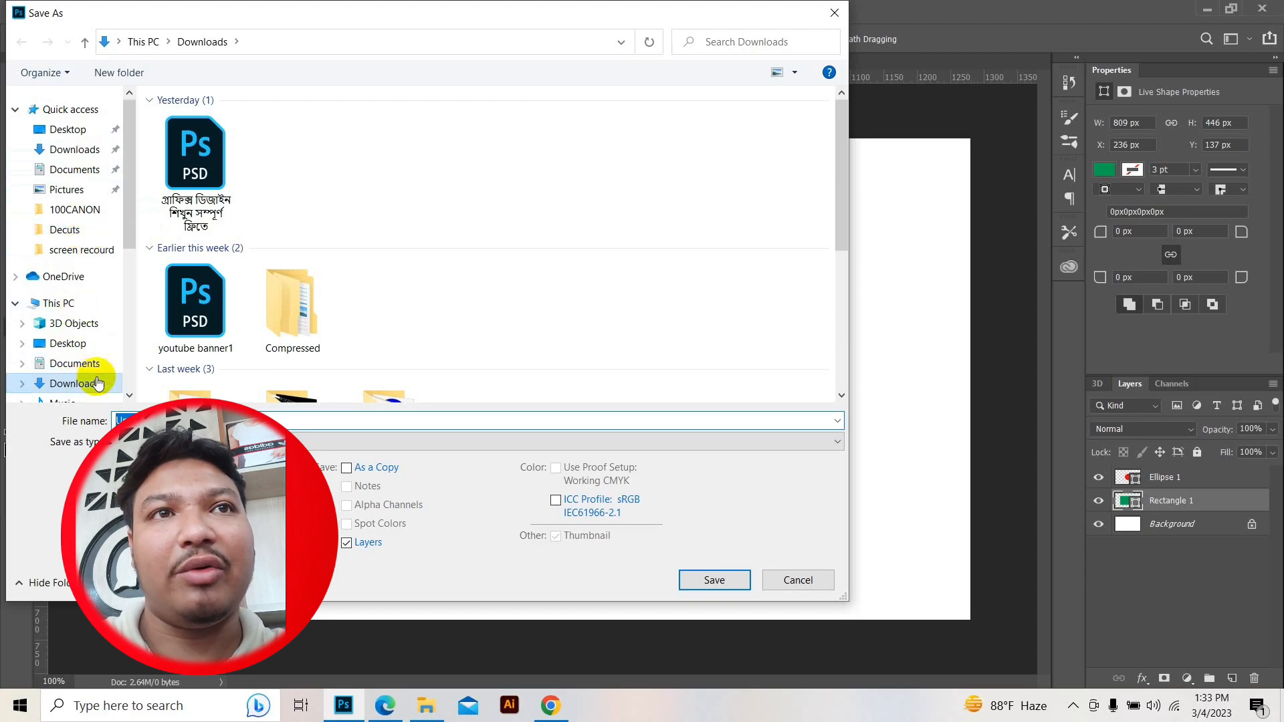
left_click(68, 150)
left_click(201, 421)
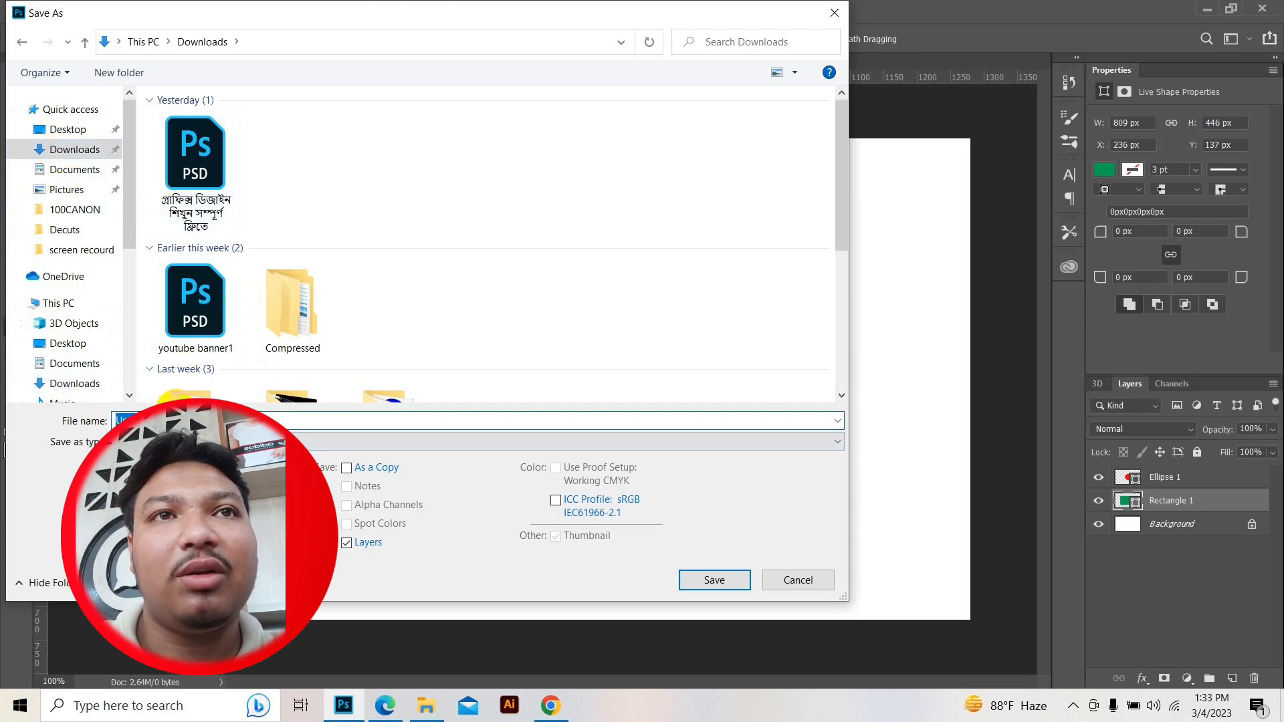
type("ad")
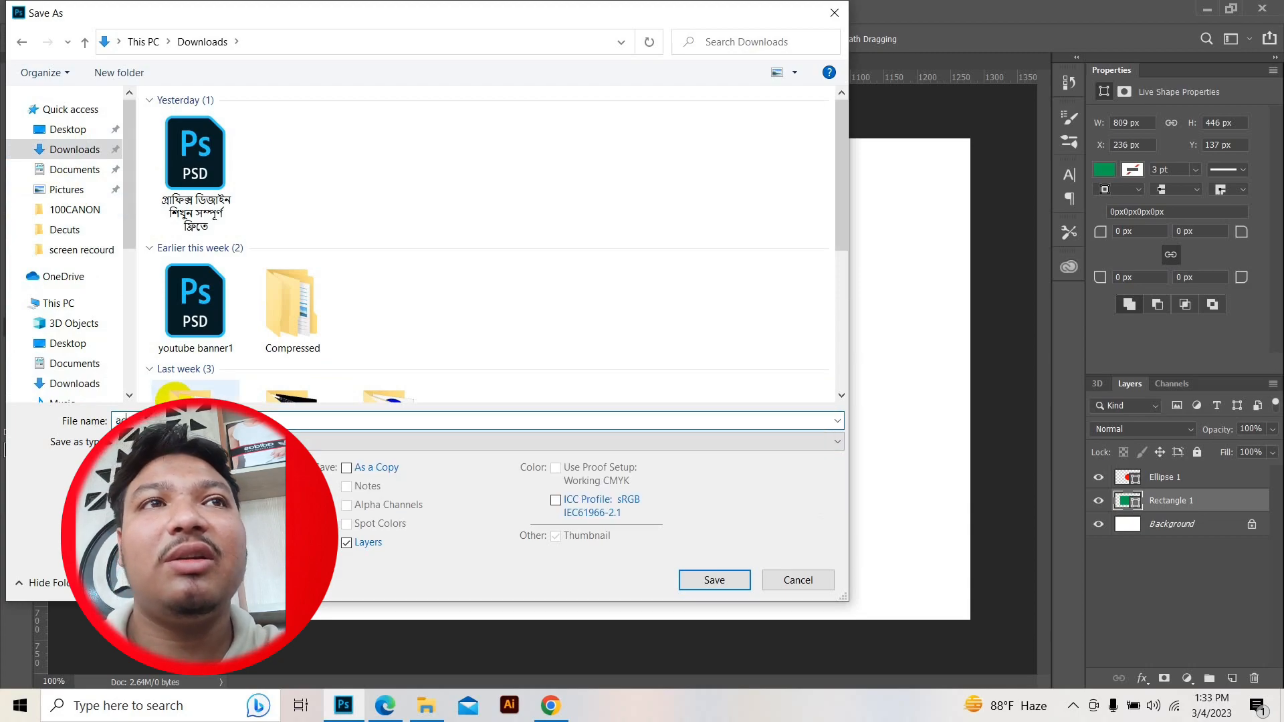
key("BackSpace")
type("b")
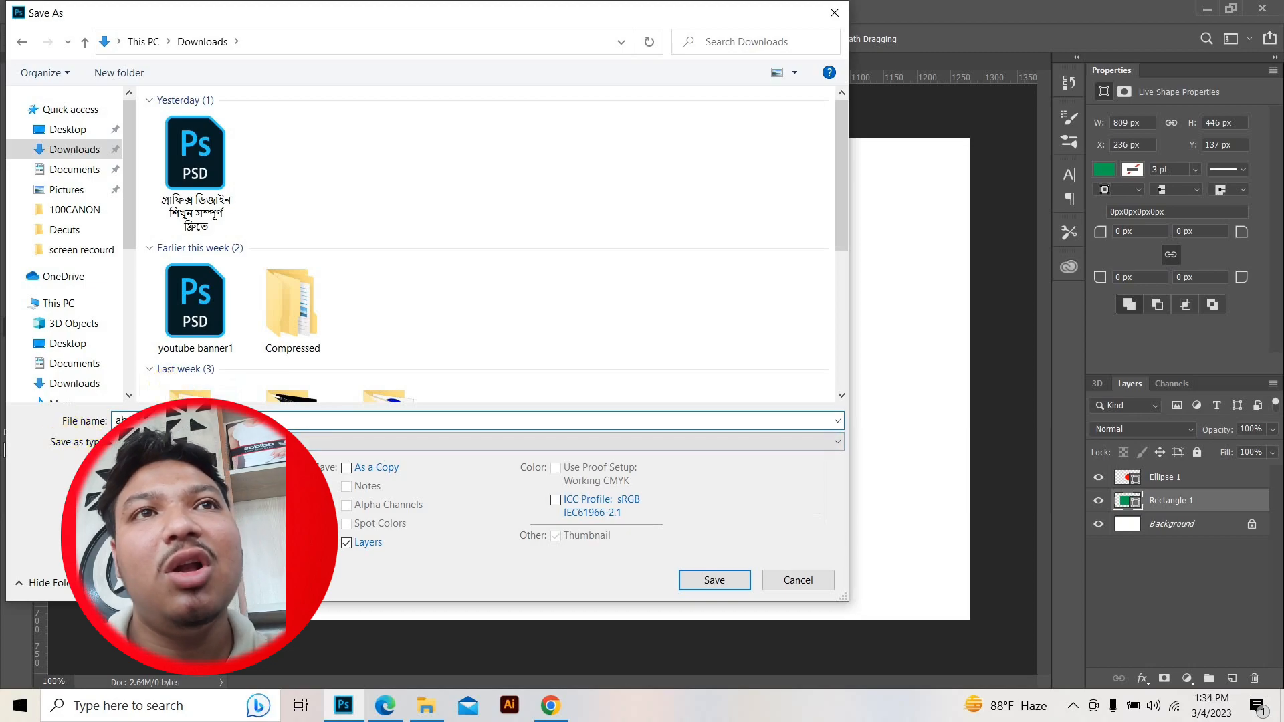
Save the file in Photoshop (*.PSD) format with layers and Maximize Compatibility enabled
left_click(200, 441)
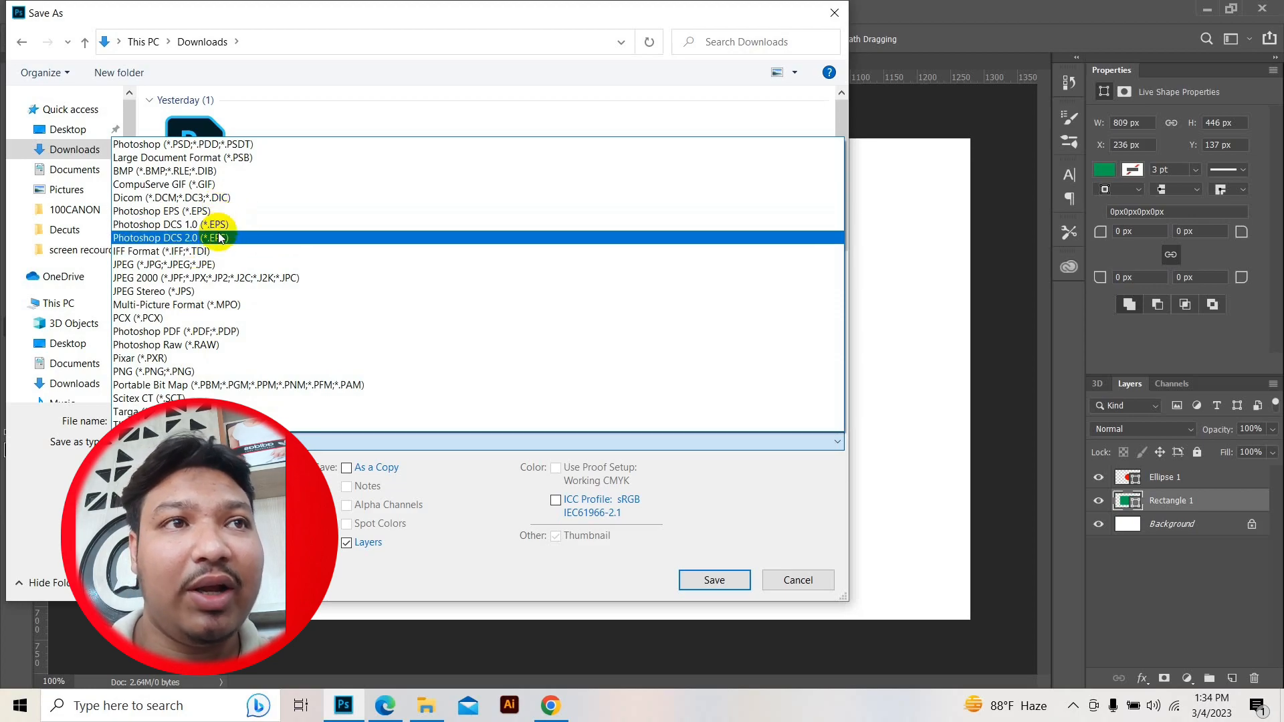
left_click(226, 148)
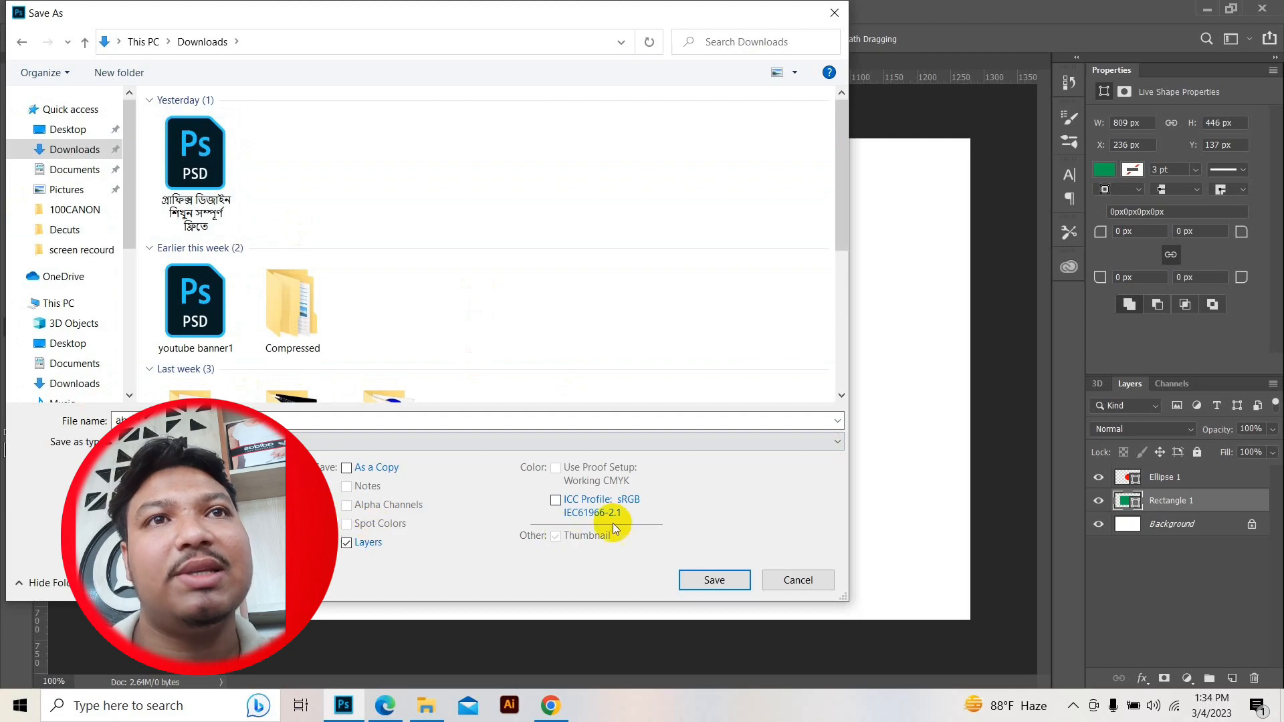
left_click(712, 580)
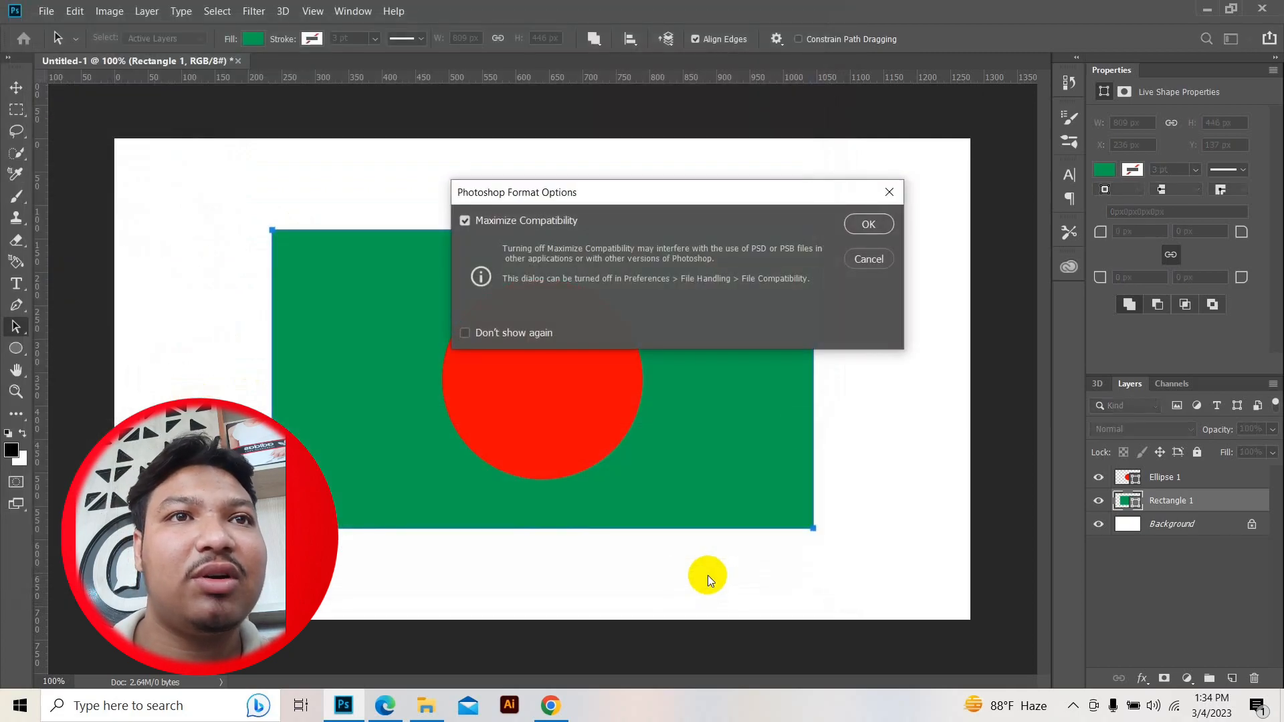
left_click(869, 224)
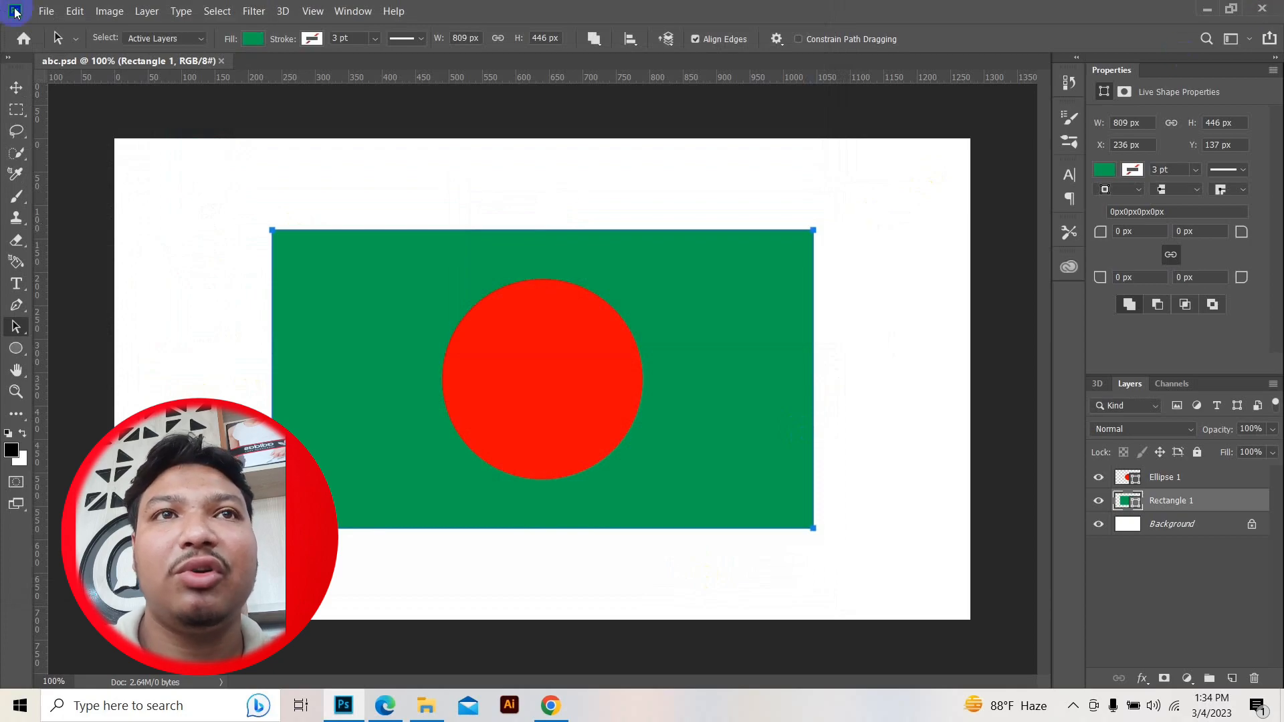
Close Photoshop to return to the desktop
left_click(47, 12)
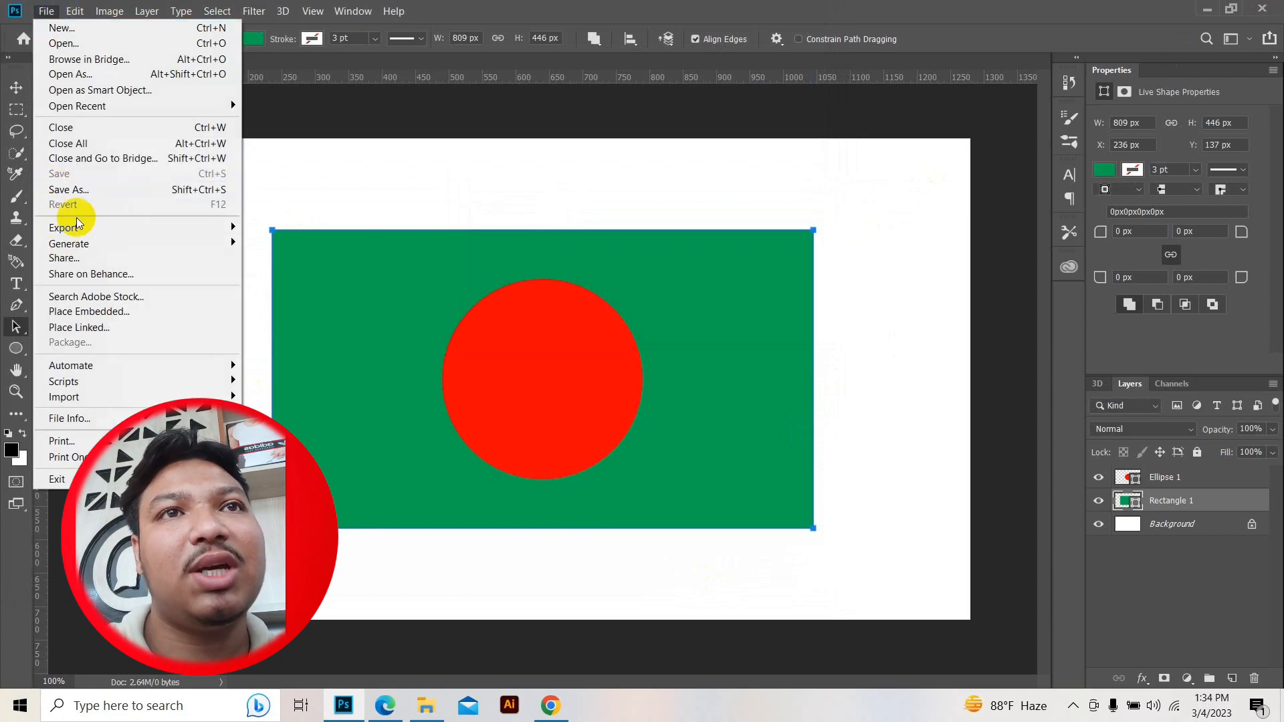
left_click(487, 141)
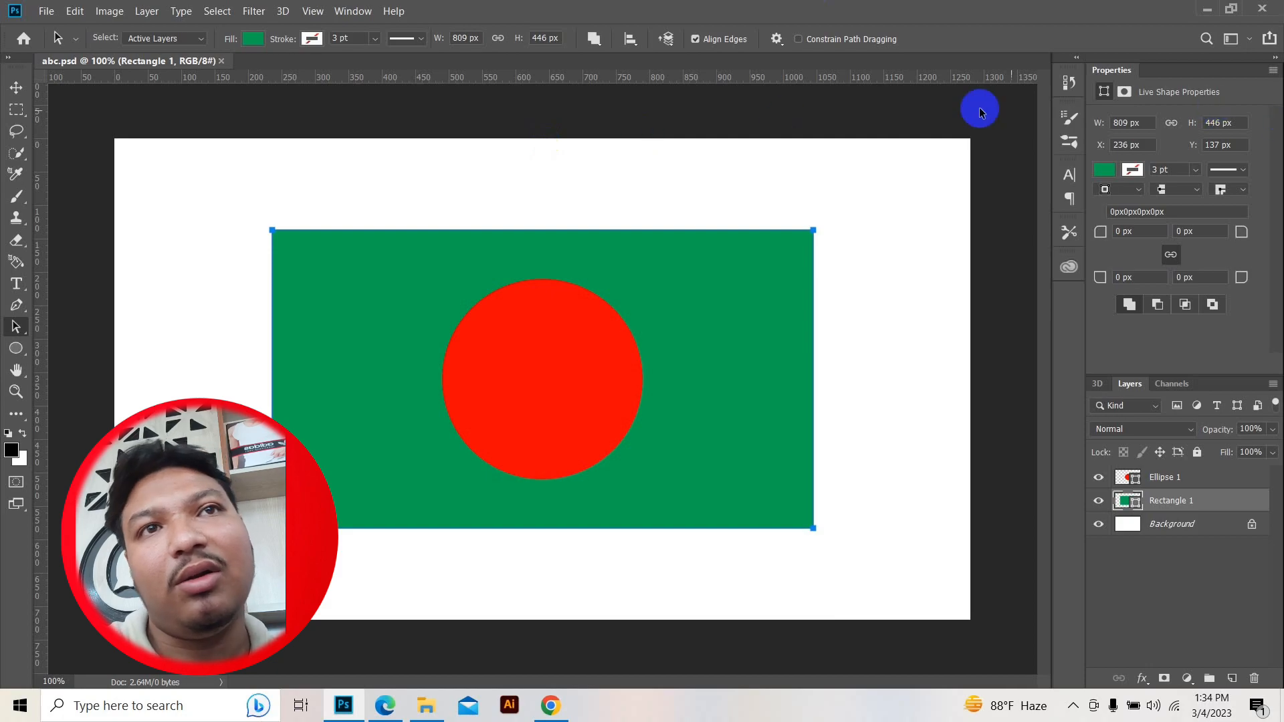
left_click(1276, 12)
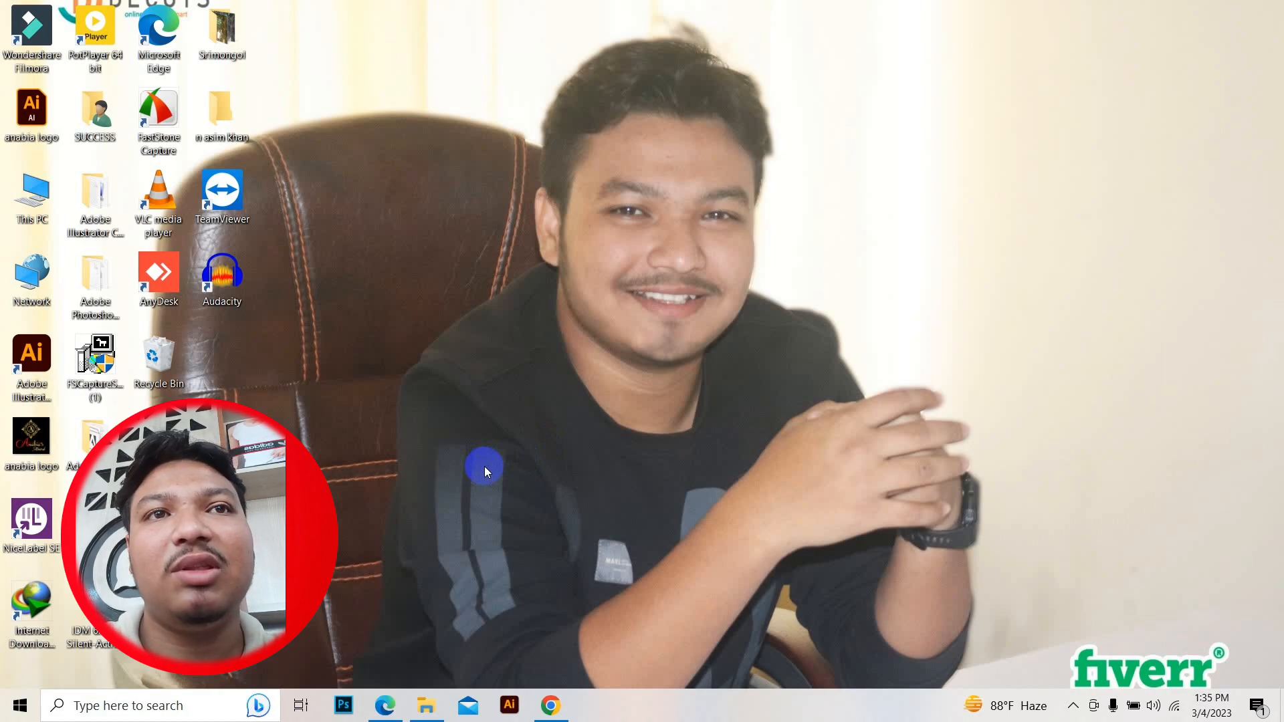
Switch to File Explorer, open the Downloads folder and locate the saved abc Photoshop file
double_click(32, 195)
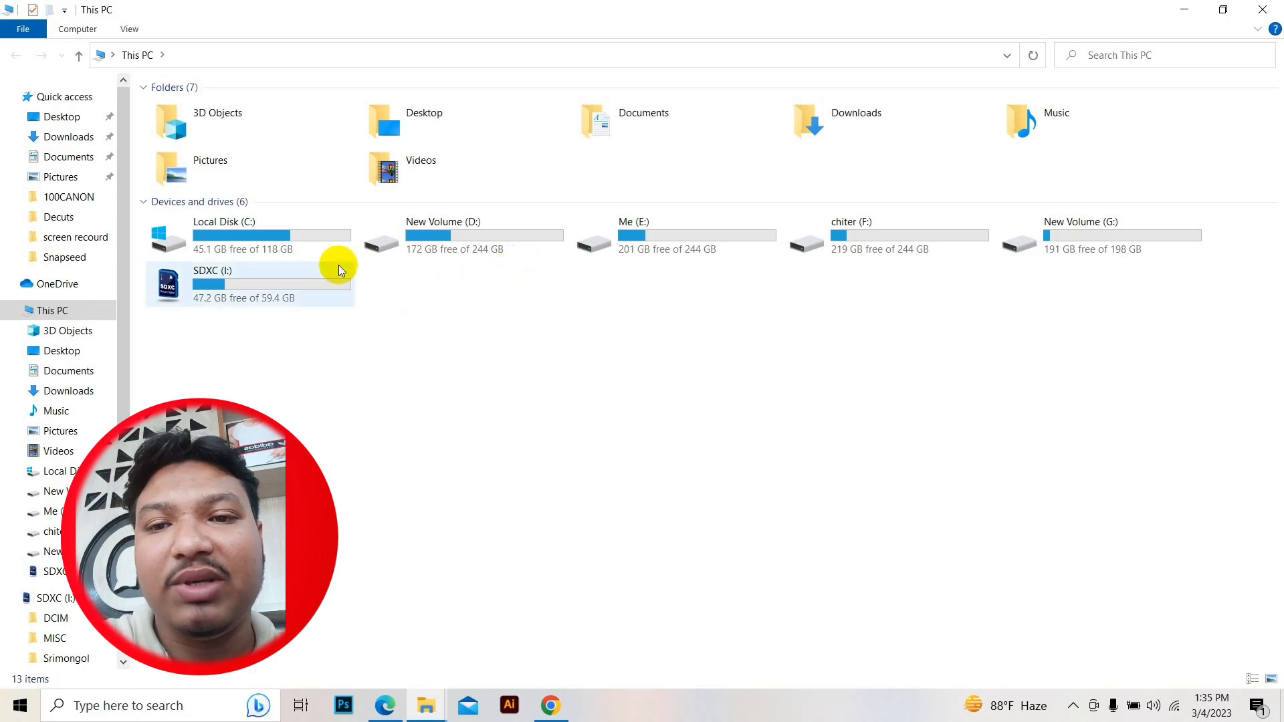
left_click(60, 137)
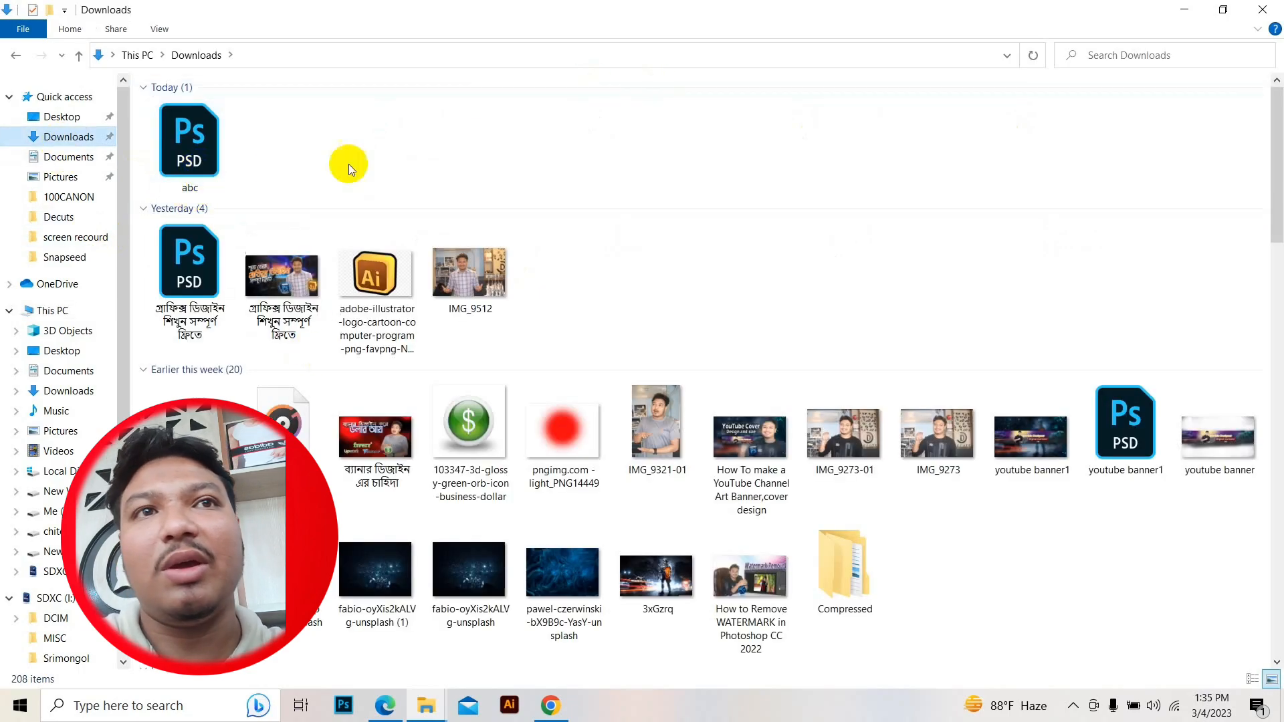
left_click(167, 152)
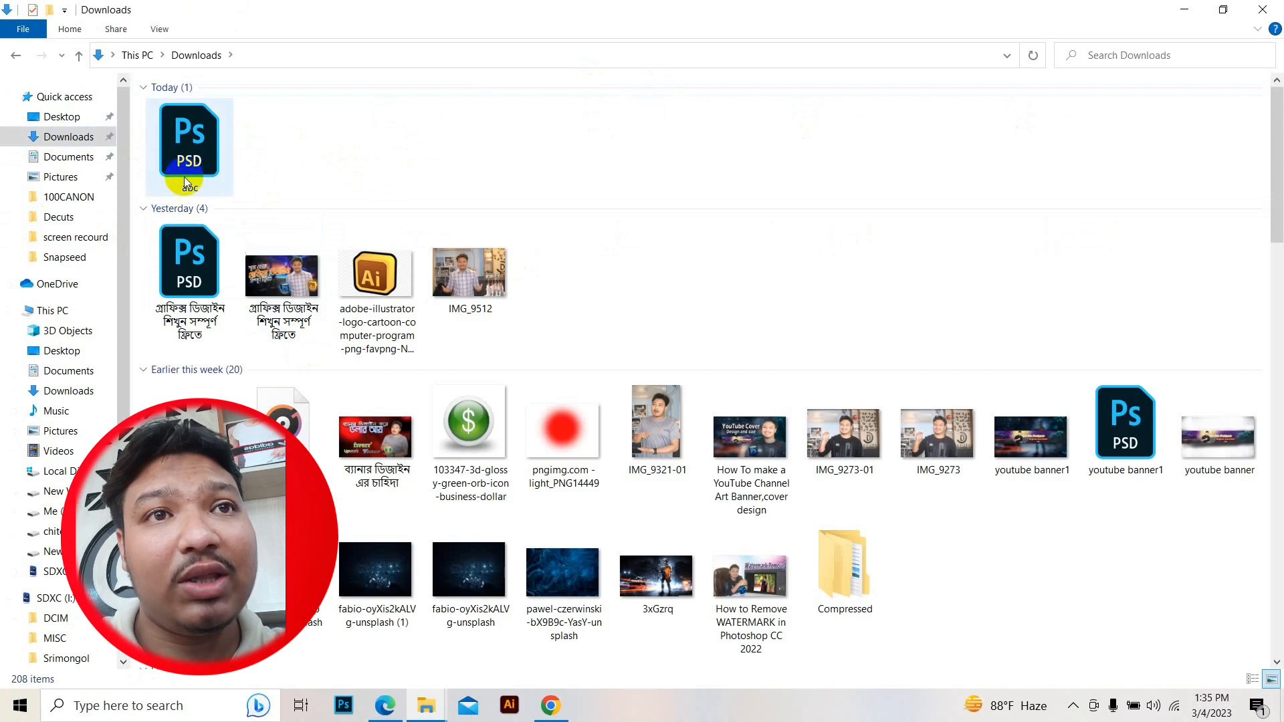
left_click(198, 166)
left_click(281, 172)
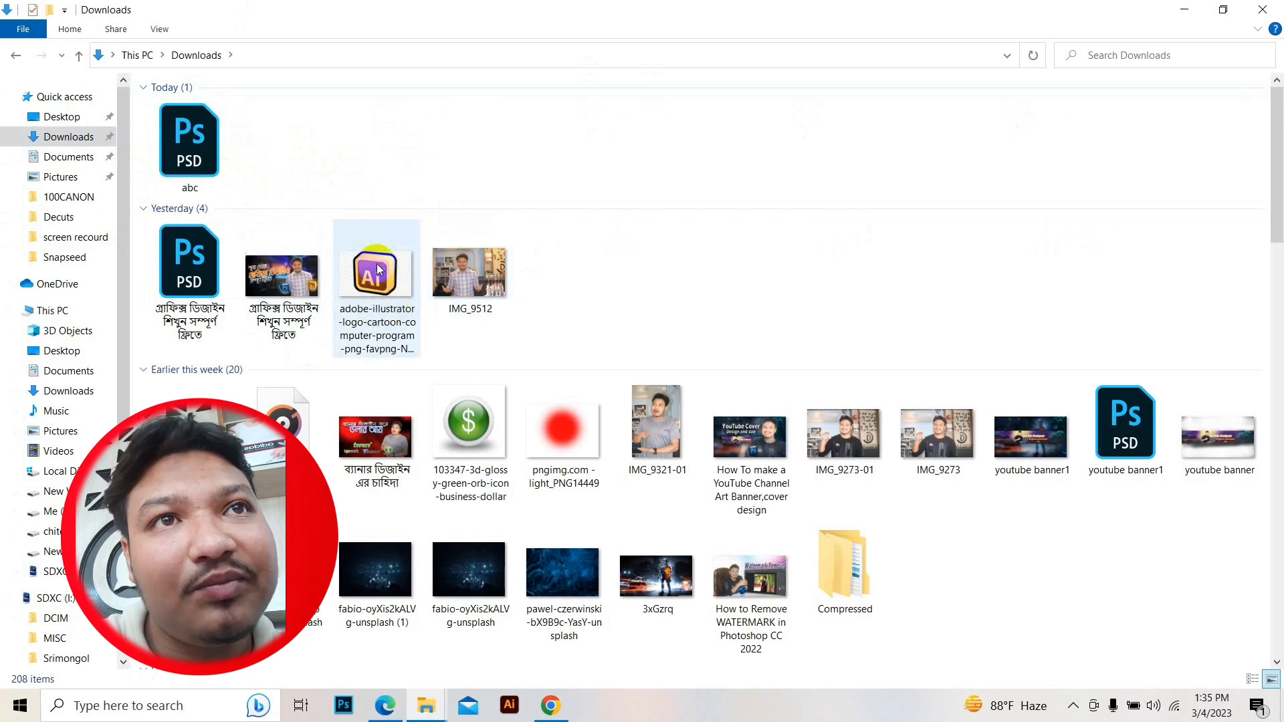
View the image "How To make a YouTube Channel Art Banner,cover design" from Downloads, and close the viewer
left_click(475, 298)
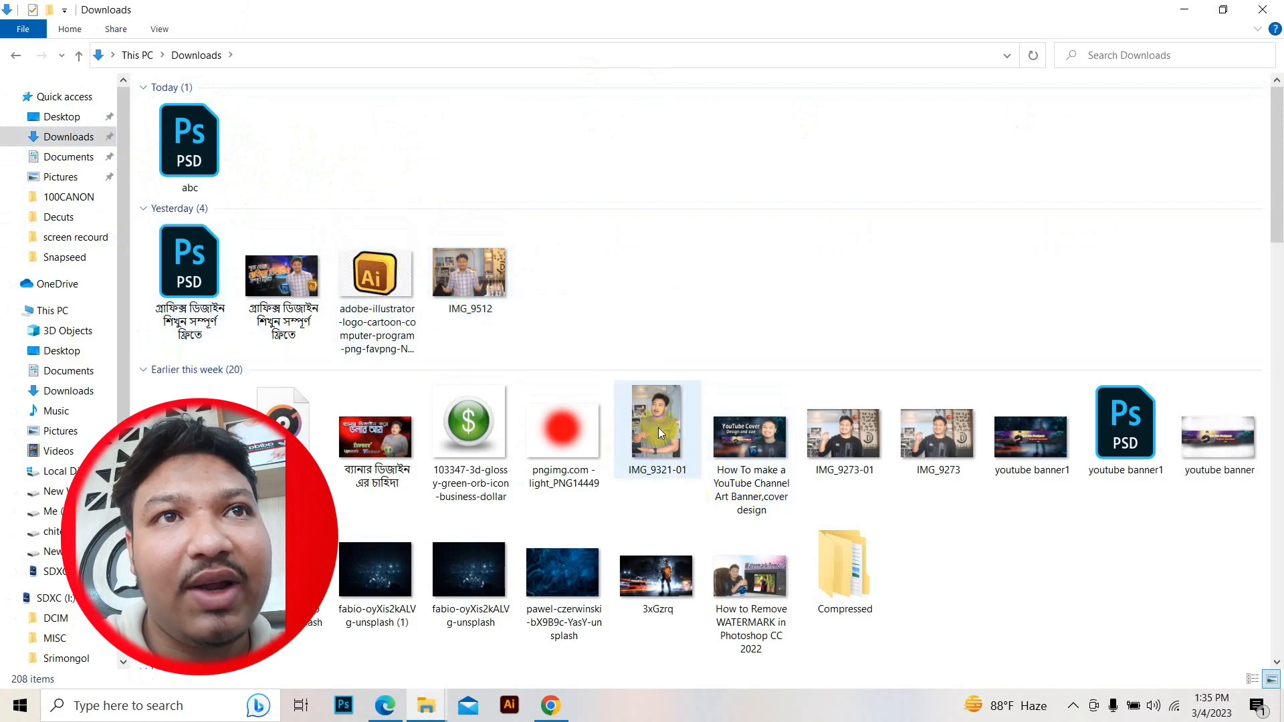
double_click(769, 435)
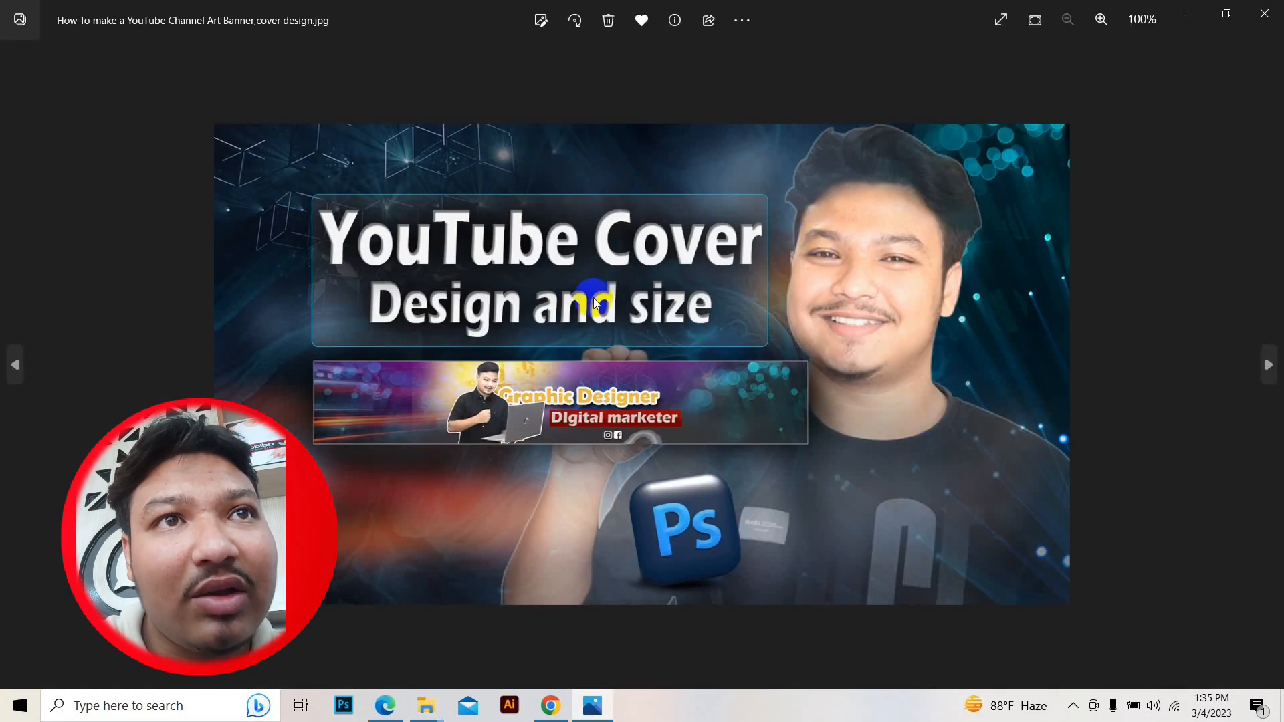
left_click(1265, 13)
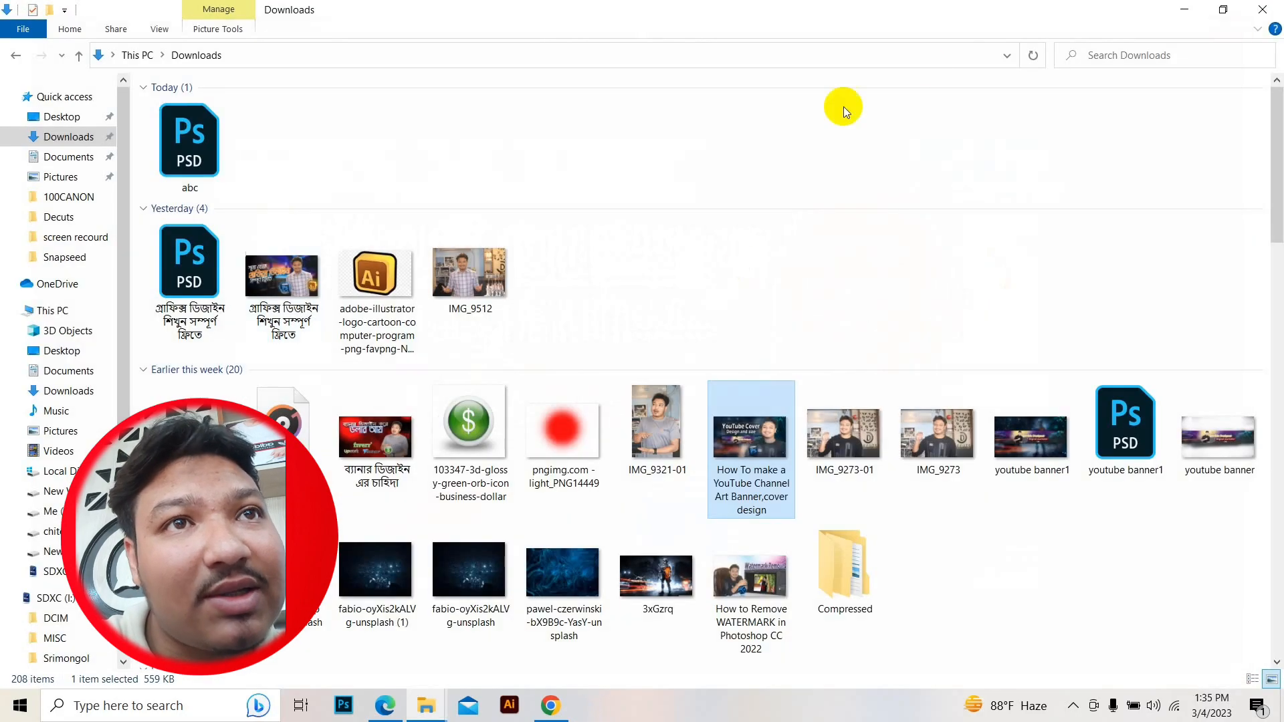
Reopen the saved abc file from the Downloads folder in Photoshop
left_click(705, 263)
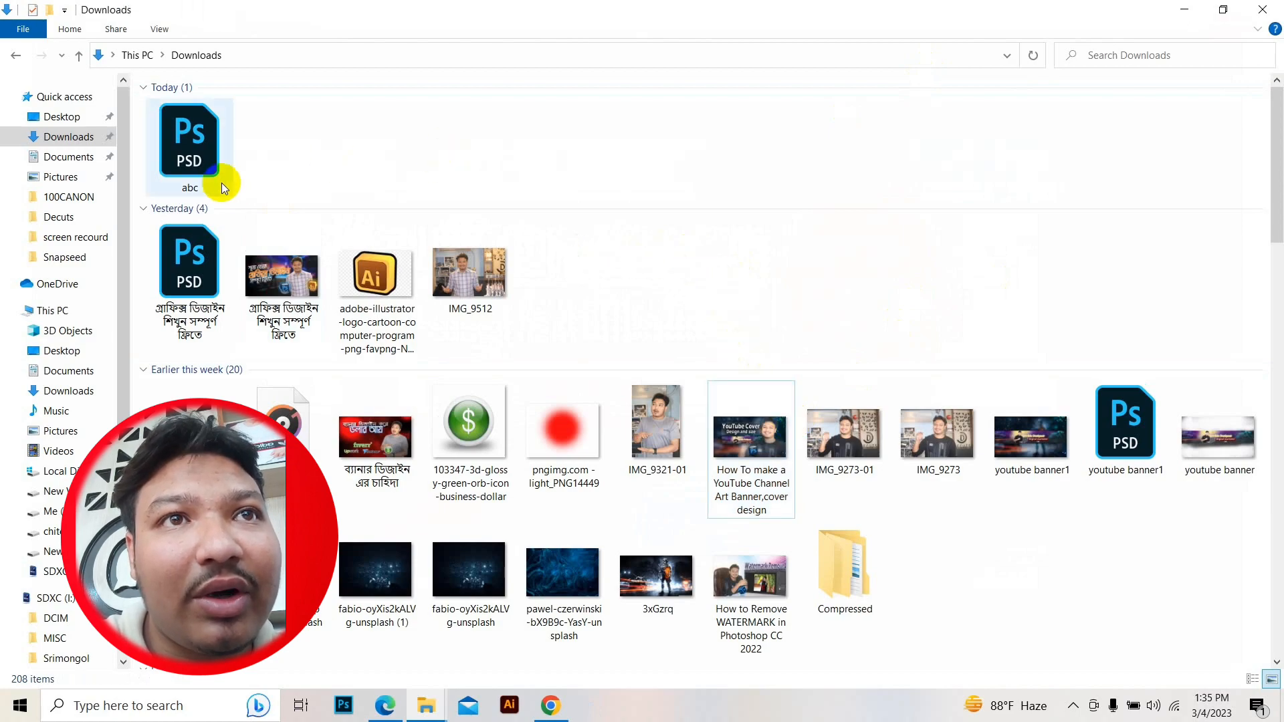
double_click(186, 147)
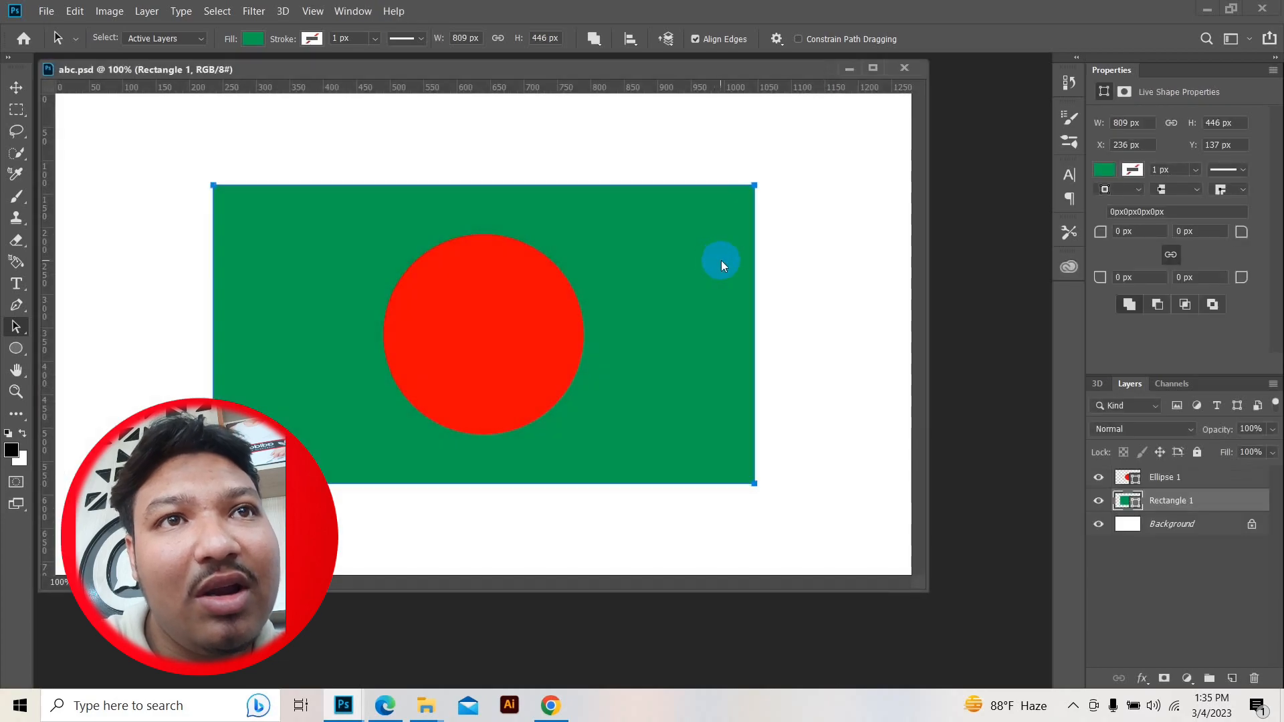
Dock the floating abc document window and save a JPEG copy of the flag as abc in Downloads at quality 12 (Maximum)
left_click_drag(467, 72, 538, 69)
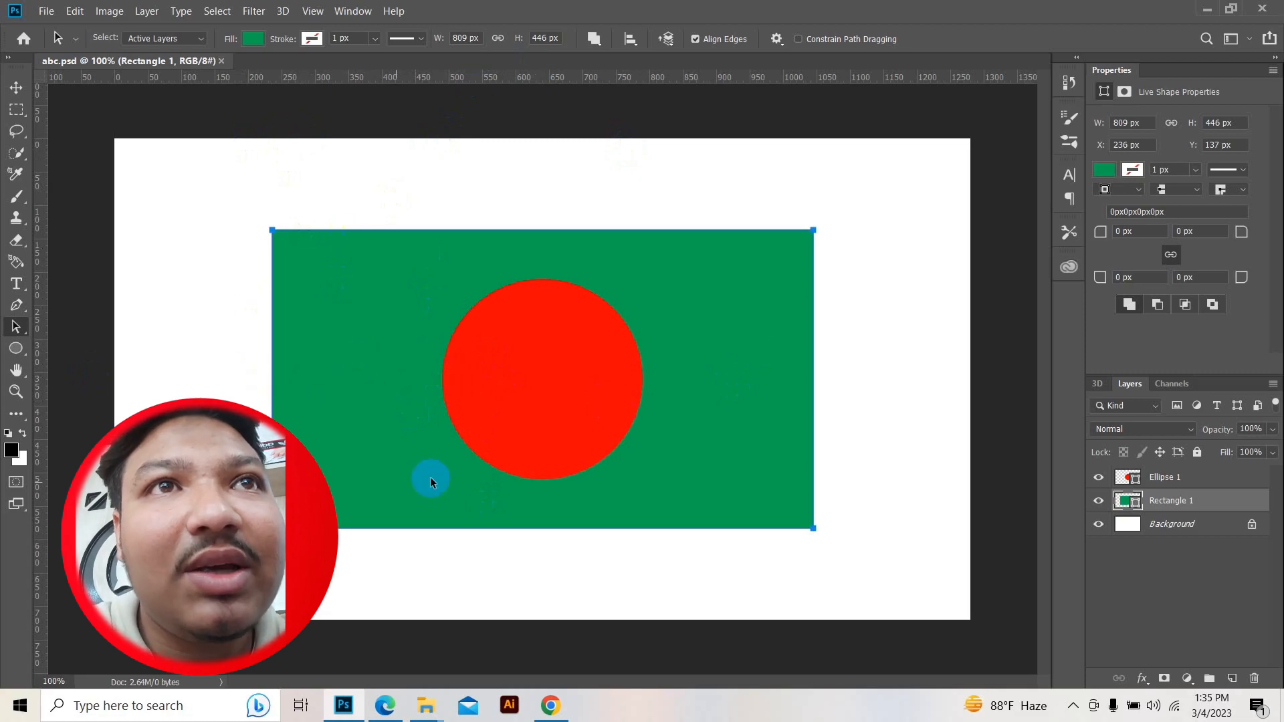
left_click(44, 11)
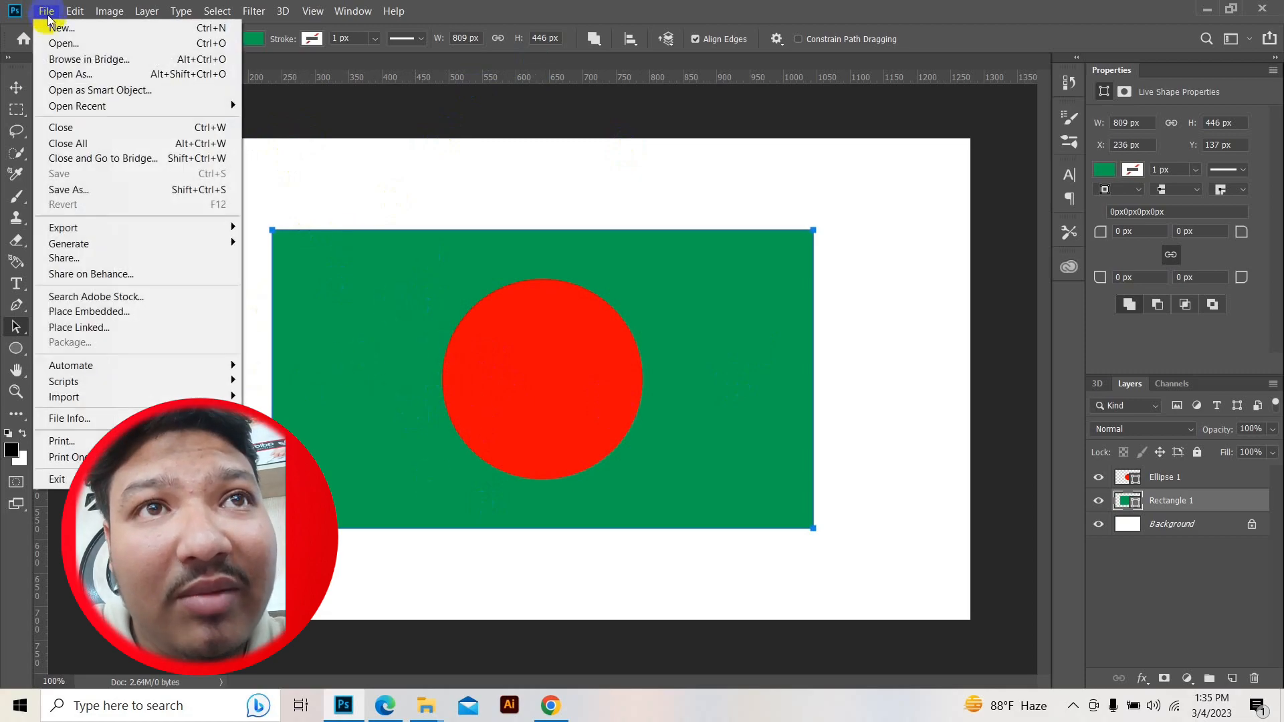
left_click(77, 191)
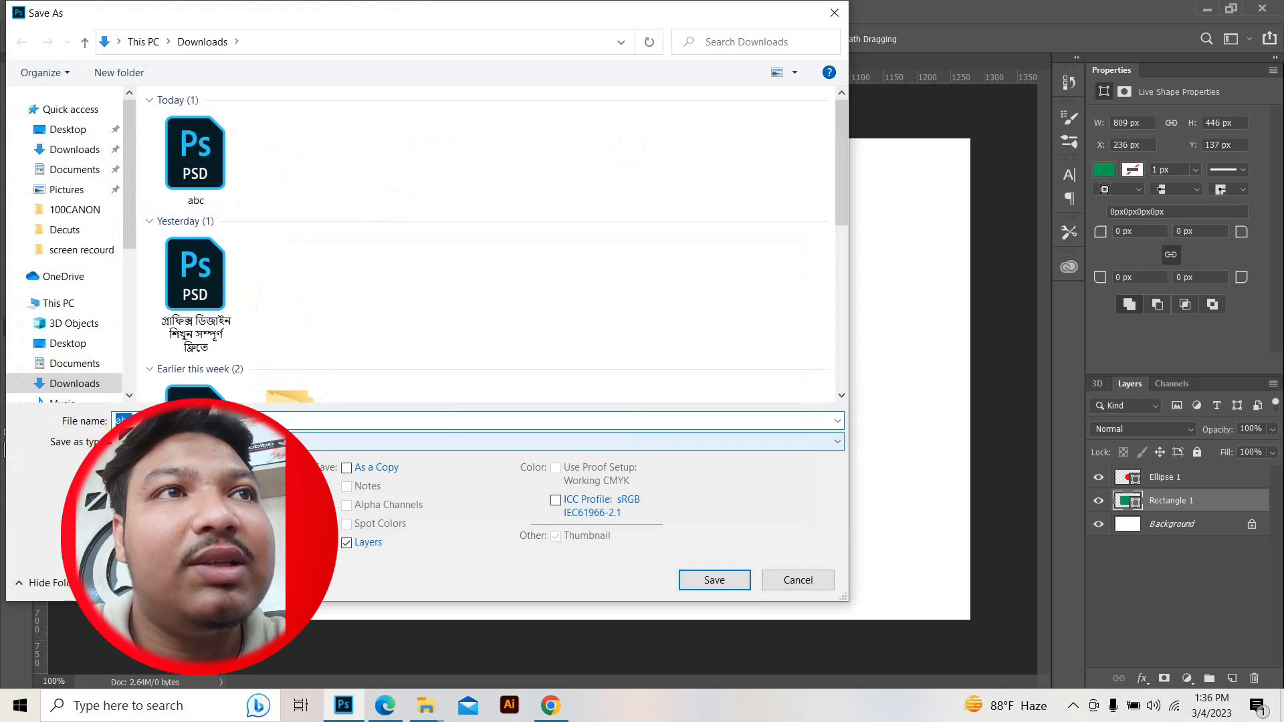
left_click(241, 441)
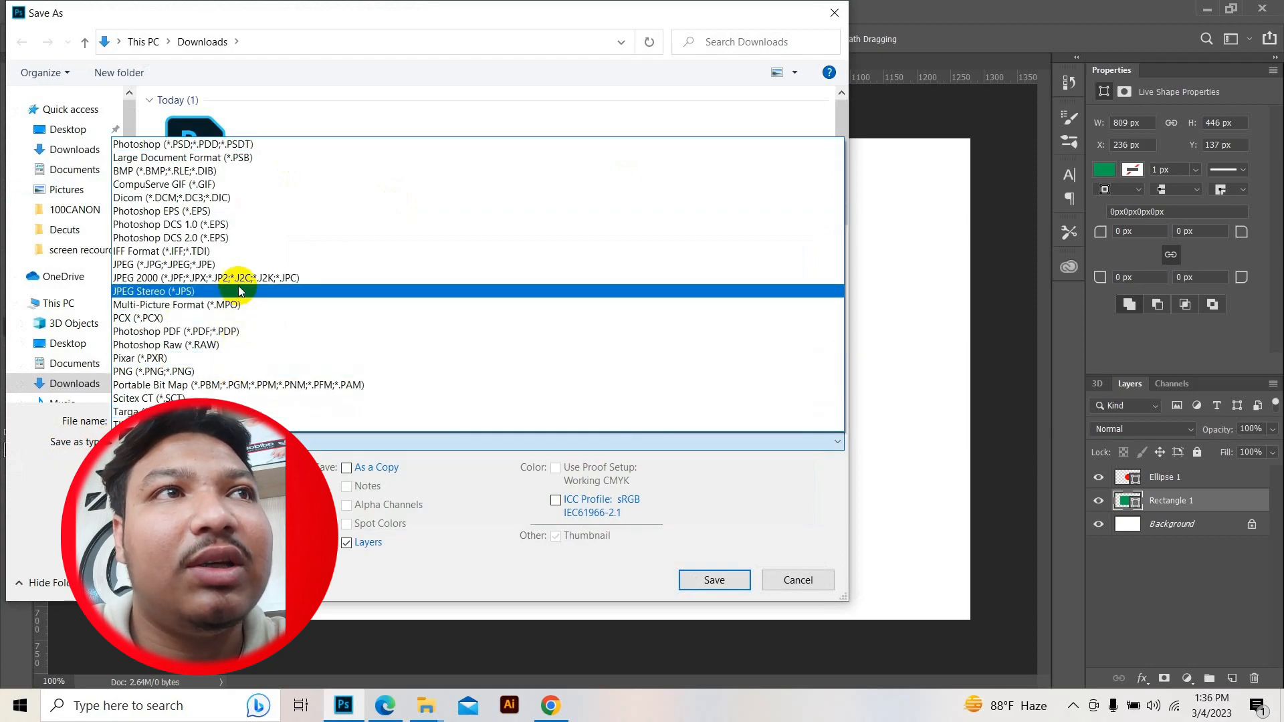
left_click(141, 268)
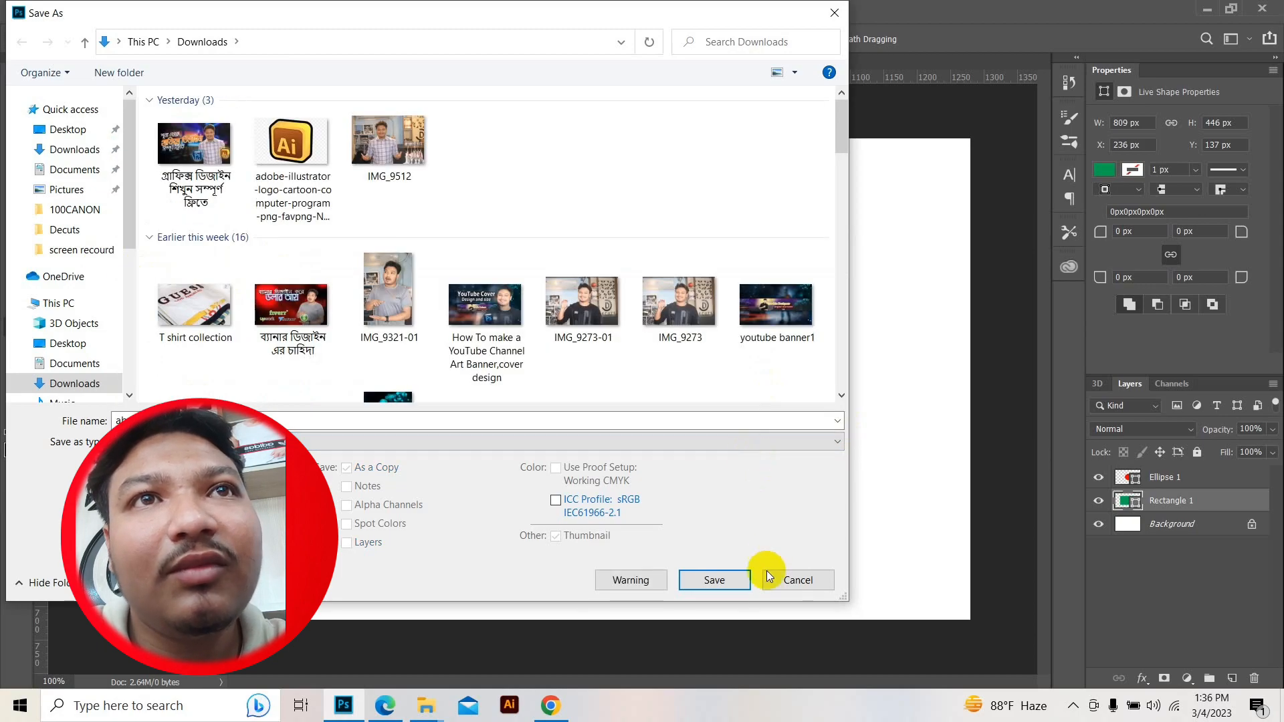
left_click(723, 580)
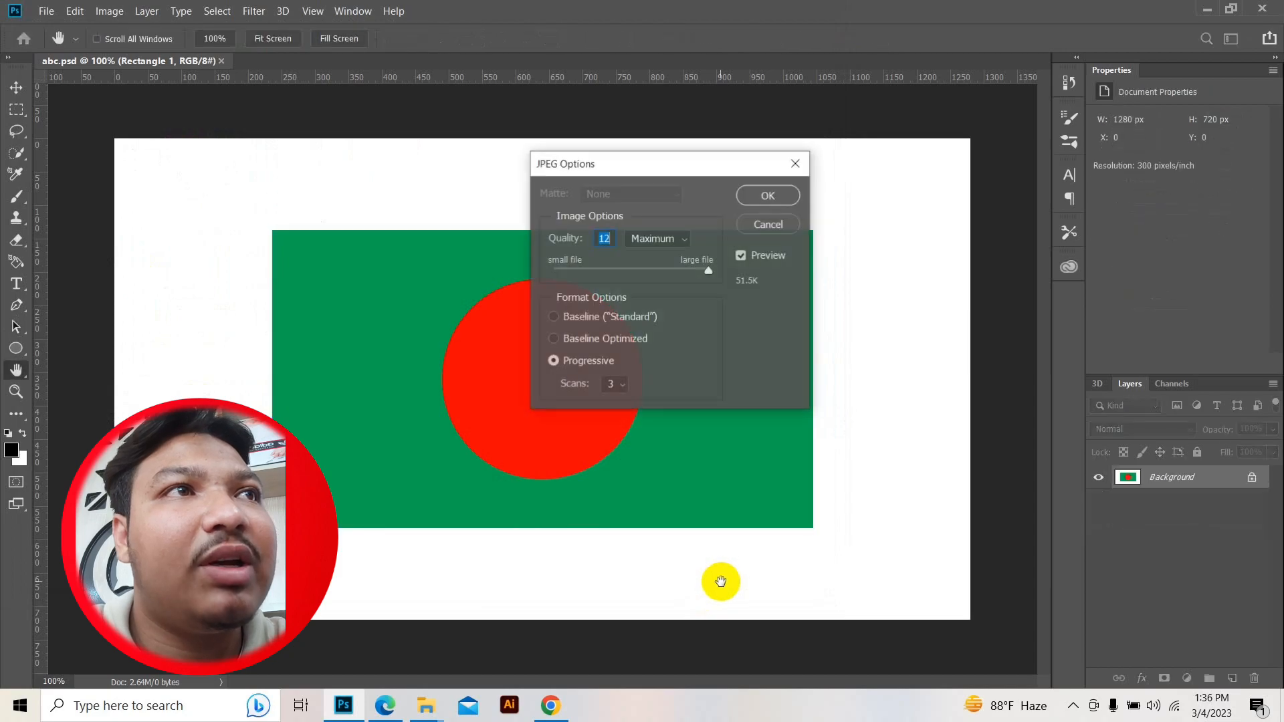
left_click(779, 196)
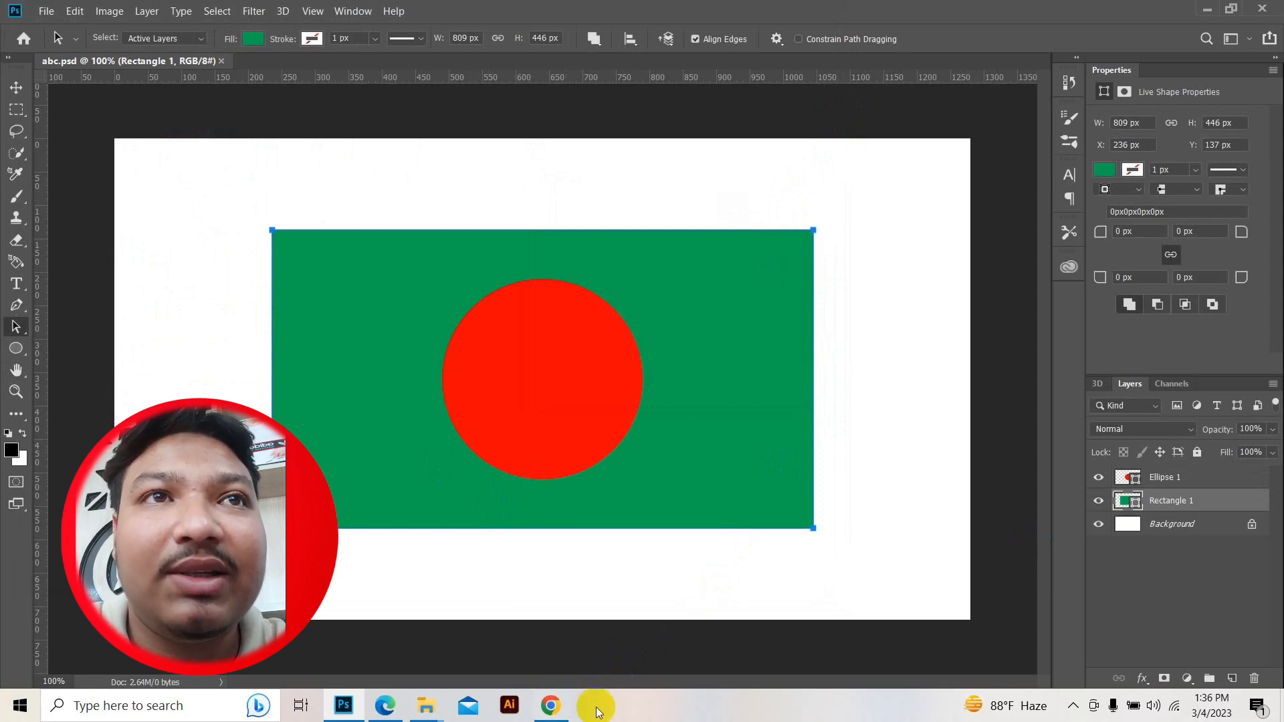
Switch to File Explorer, go to the Downloads folder and open the exported abc.jpg in the image viewer
mouse_move(426, 702)
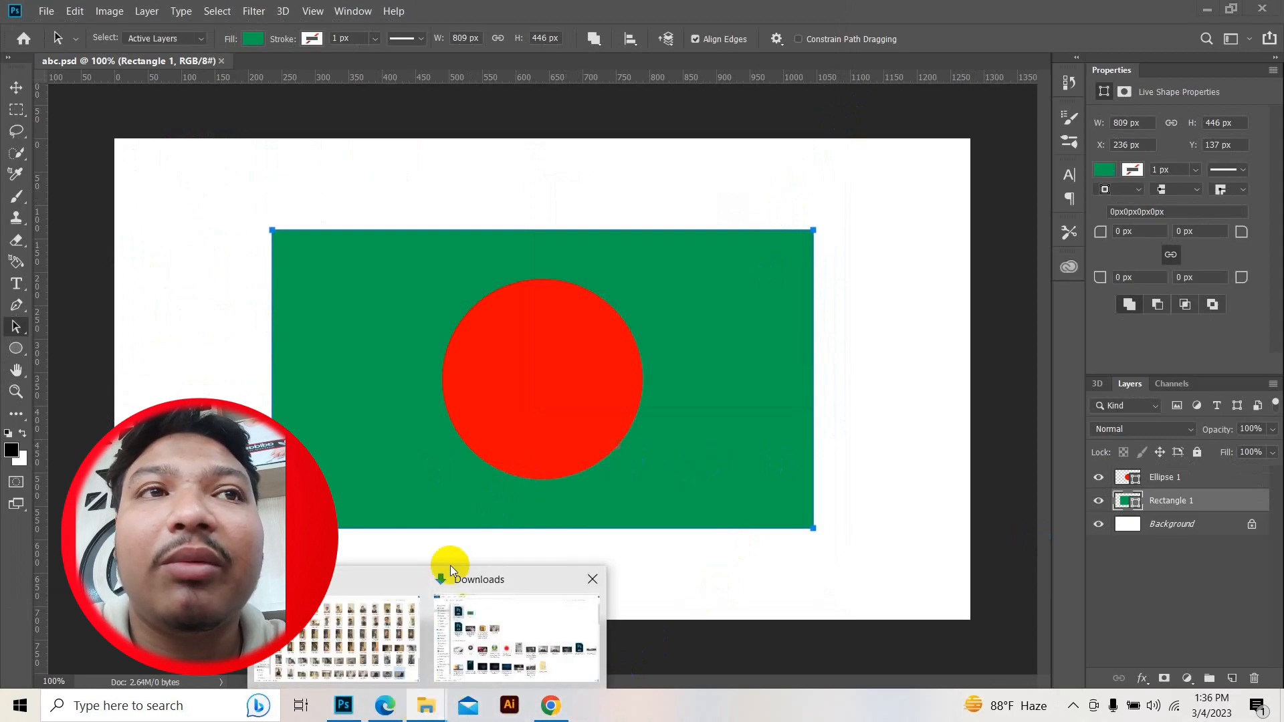
left_click(337, 629)
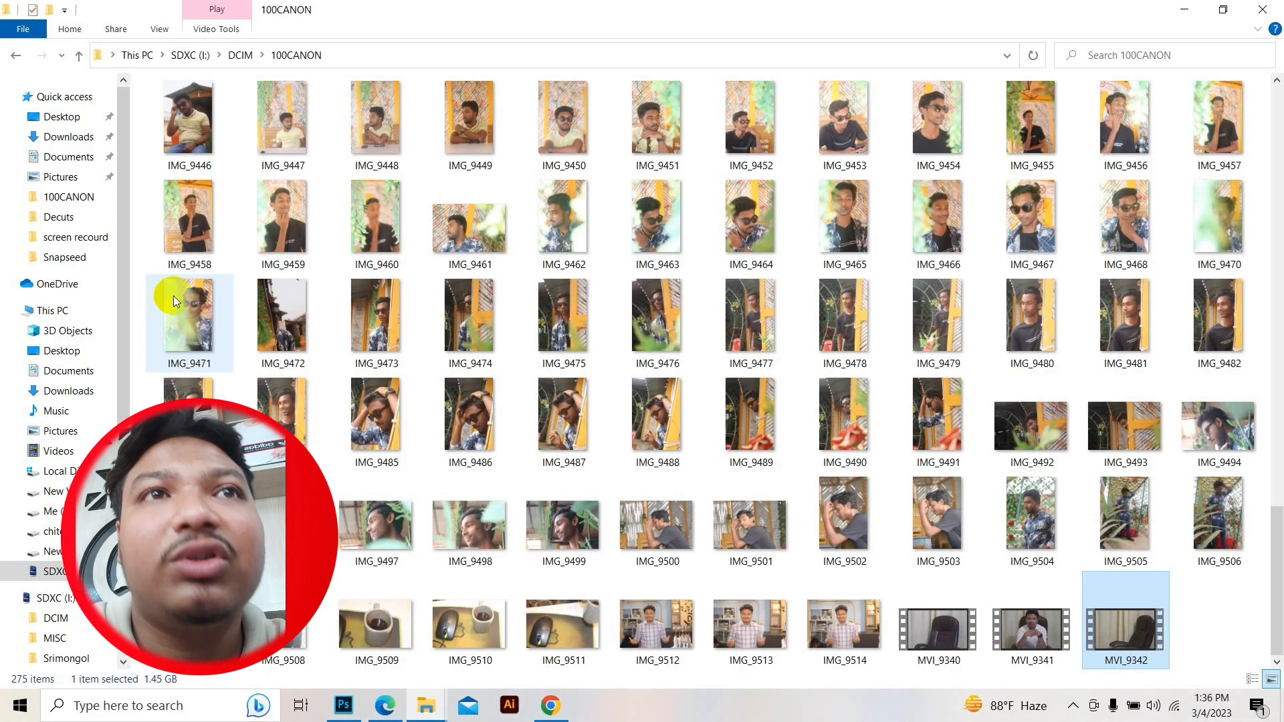
left_click(64, 136)
left_click(199, 163)
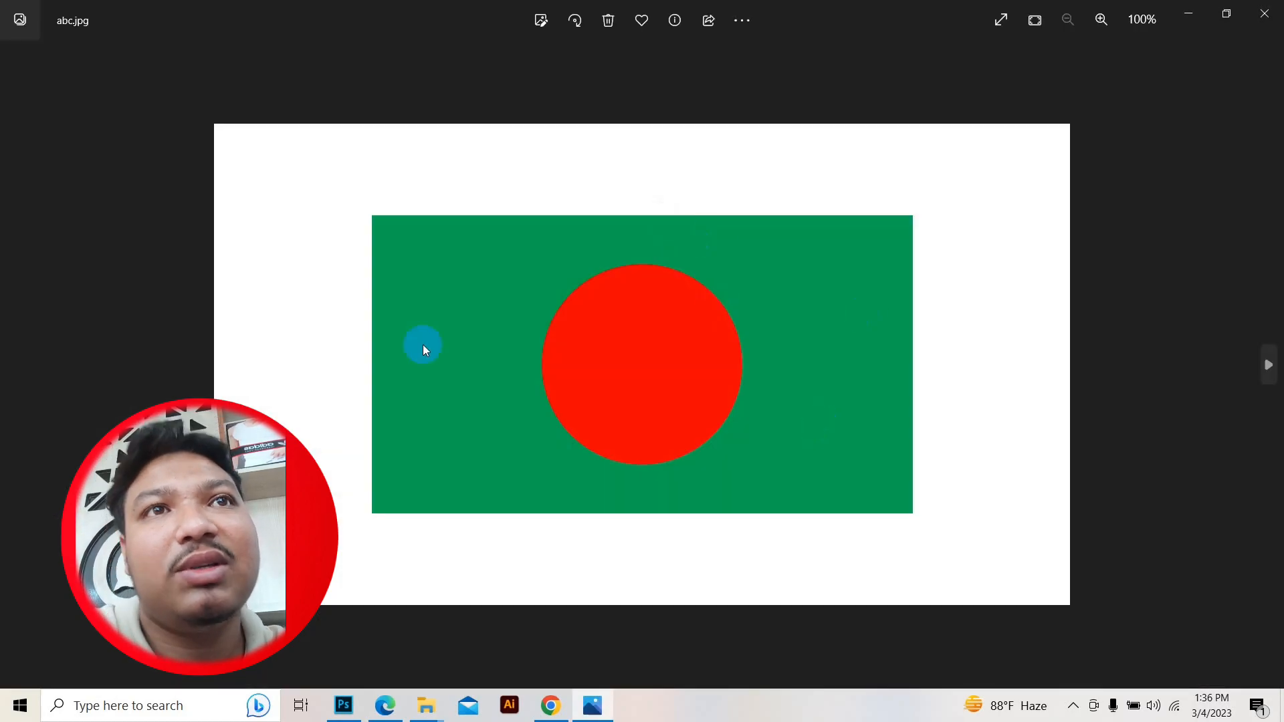